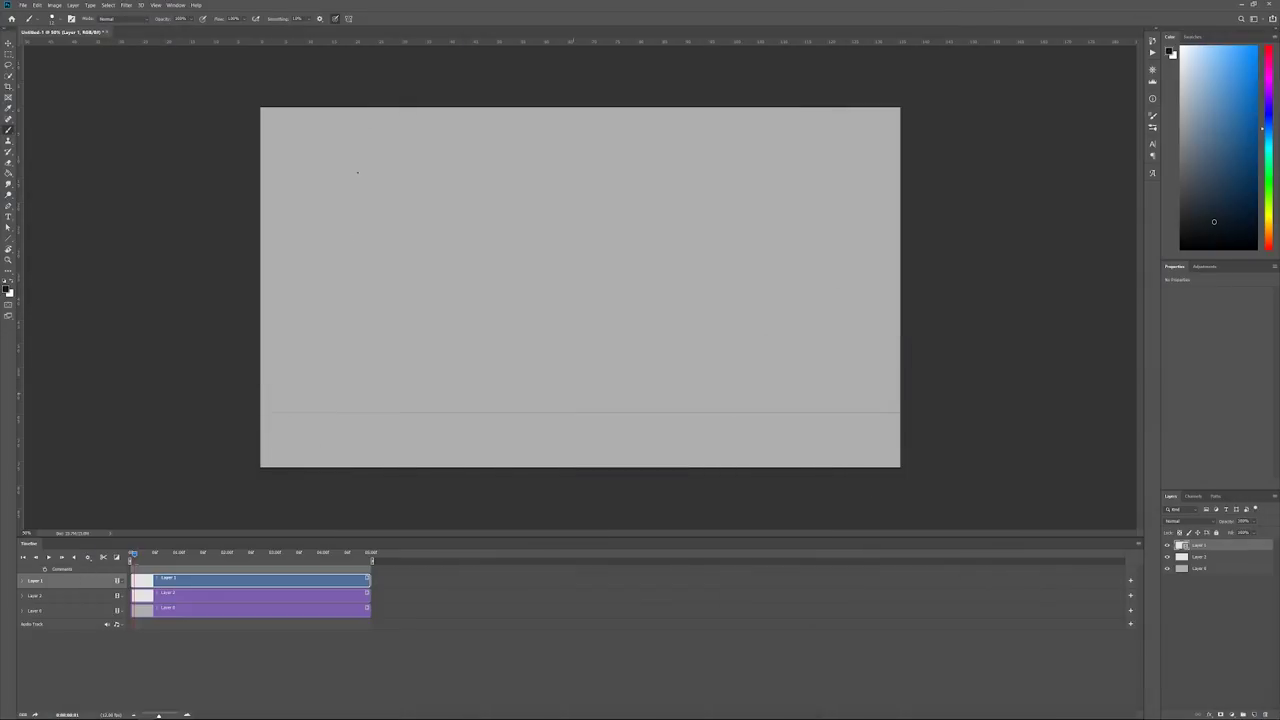
- Sketch the torso and forward-stepping front leg of a running figure near the canvas's left edge
drag(306, 237, 335, 307)
drag(348, 302, 384, 348)
drag(352, 298, 400, 394)
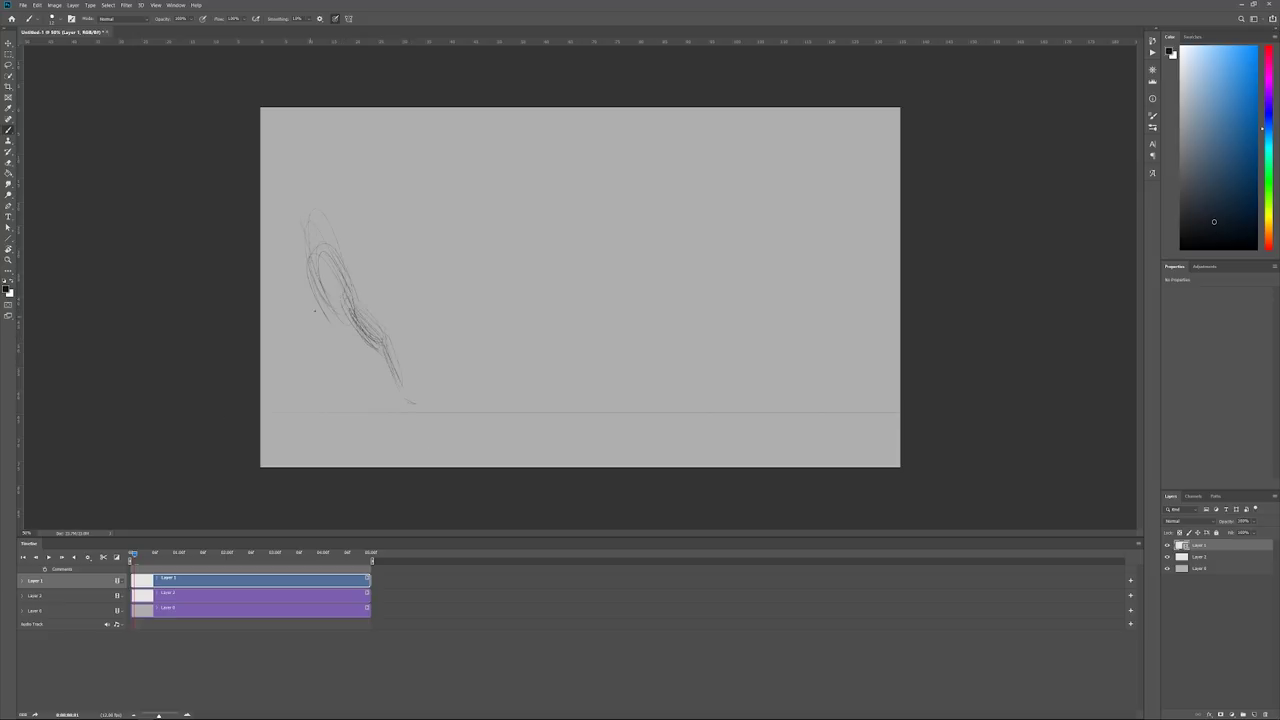
drag(314, 311, 338, 320)
drag(311, 243, 329, 284)
mouse_move(332, 282)
mouse_down()
mouse_move(382, 331)
mouse_move(402, 384)
mouse_up()
- Add the figure's head, shoulder line and trailing rear leg, and reinforce its front thigh, knee and shin
mouse_move(304, 218)
mouse_down()
mouse_move(320, 244)
mouse_move(358, 253)
mouse_up()
drag(328, 310, 274, 354)
key(e)
key(b)
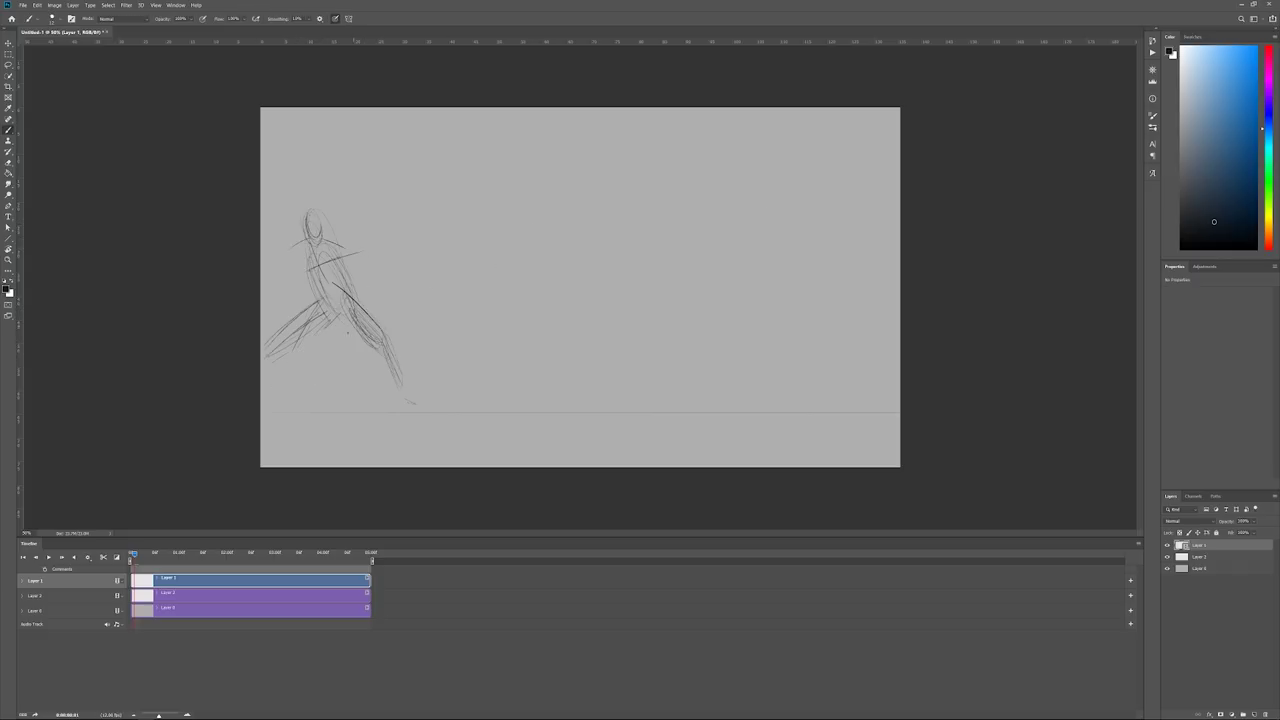
mouse_move(319, 311)
mouse_down()
mouse_move(354, 308)
mouse_move(389, 346)
mouse_up()
drag(390, 346, 396, 388)
- Enable onion skins and apply options of frame spacing 1, maximum opacity 50%, minimum opacity 25% and Multiply blending
click(1138, 543)
click(1174, 488)
click(200, 177)
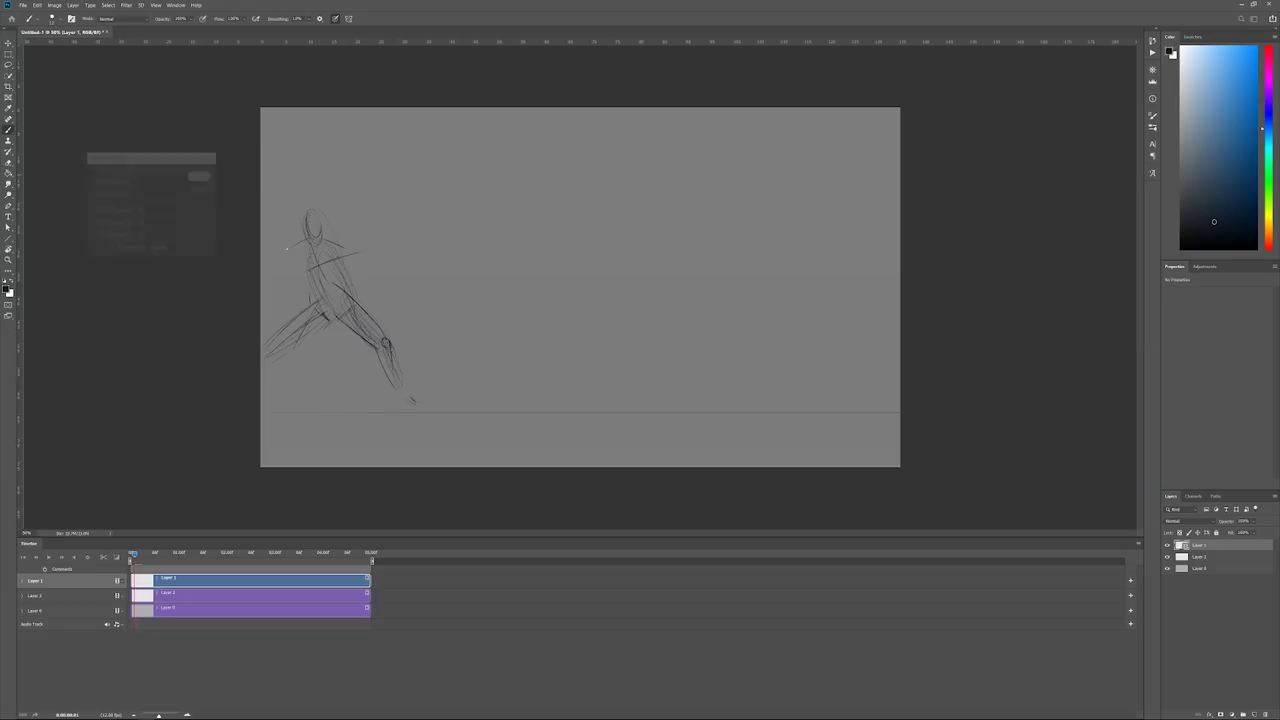
drag(134, 553, 290, 716)
click(1138, 662)
click(1174, 607)
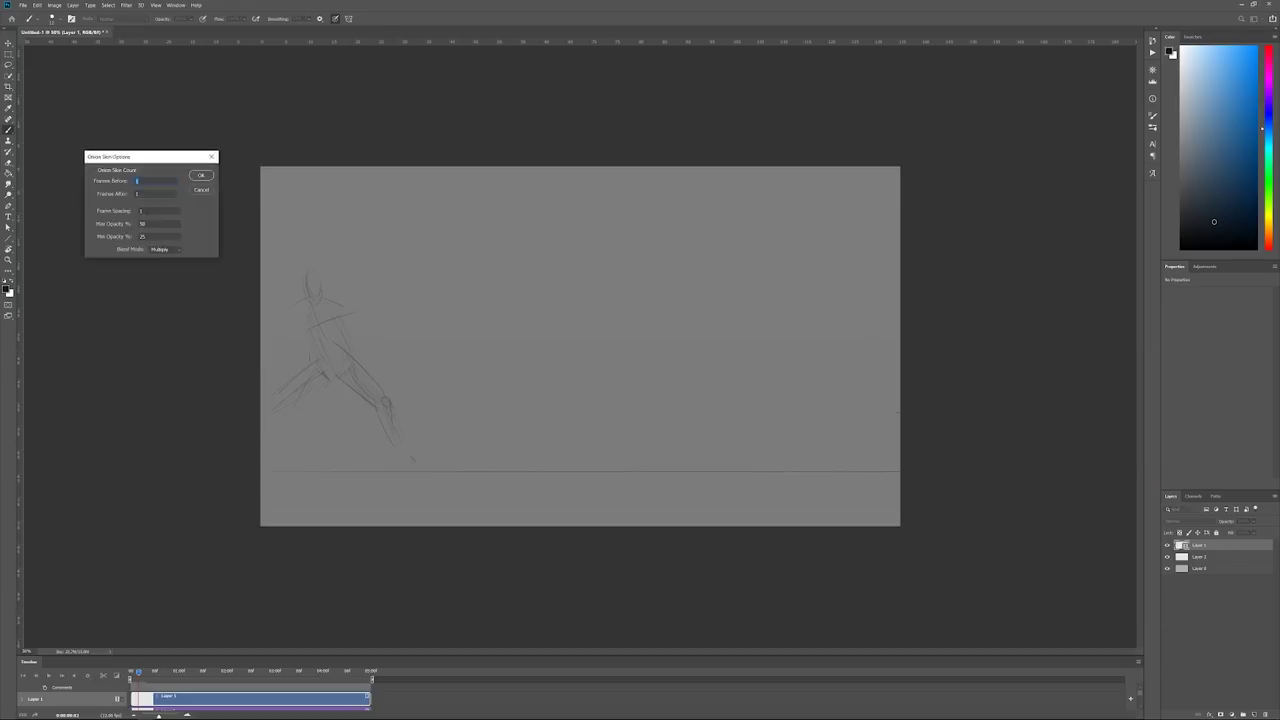
key(Return)
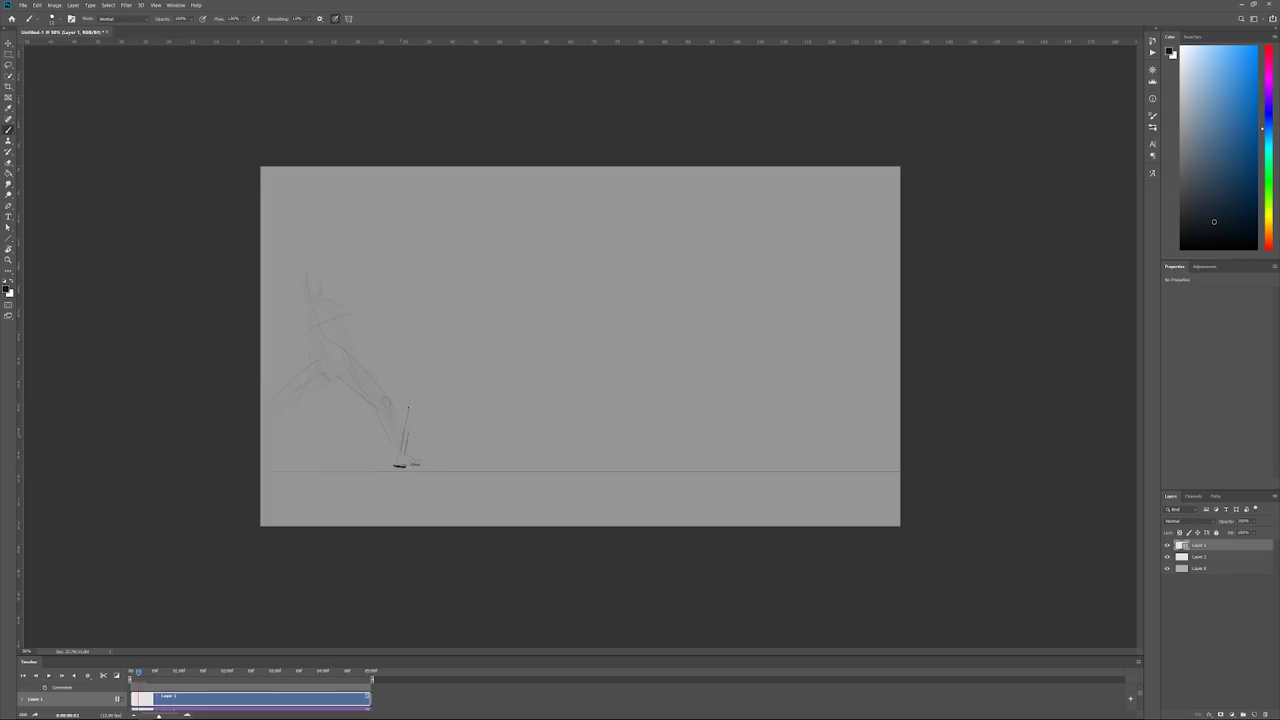
- Sketch the second pose leaning forward over a planted front foot, with head, torso and bent trailing leg
drag(382, 375, 399, 392)
mouse_move(430, 318)
mouse_down()
mouse_move(393, 321)
mouse_move(356, 362)
mouse_up()
drag(455, 298, 450, 320)
drag(376, 362, 338, 406)
mouse_move(343, 375)
mouse_down()
mouse_move(327, 405)
mouse_move(342, 412)
mouse_move(287, 449)
mouse_up()
- On the following frame, sketch the third pose pushing off the ground, with legs, torso, head and shoulder
key(Left)
key(Right)
key(Right)
drag(373, 431, 395, 363)
key(ctrl+z)
drag(374, 431, 387, 402)
mouse_move(421, 347)
mouse_down()
mouse_move(405, 391)
mouse_move(428, 388)
mouse_move(402, 330)
mouse_up()
mouse_move(443, 289)
mouse_down()
mouse_move(503, 304)
mouse_move(491, 270)
mouse_move(480, 342)
mouse_up()
- On the following frame, sketch a mid-air leaping pose with shoulders, twisted torso, bent leg, head and raised fist
key(Left)
key(Right)
key(Right)
drag(480, 293, 522, 276)
mouse_move(420, 338)
mouse_down()
mouse_move(452, 336)
mouse_move(456, 392)
mouse_move(506, 398)
mouse_move(471, 406)
mouse_up()
mouse_move(488, 361)
mouse_down()
mouse_move(491, 331)
mouse_move(504, 336)
mouse_move(515, 306)
mouse_move(445, 293)
mouse_move(519, 316)
mouse_move(530, 282)
mouse_up()
mouse_move(480, 248)
mouse_down()
mouse_move(488, 256)
mouse_move(452, 291)
mouse_move(523, 330)
mouse_up()
drag(502, 268, 521, 267)
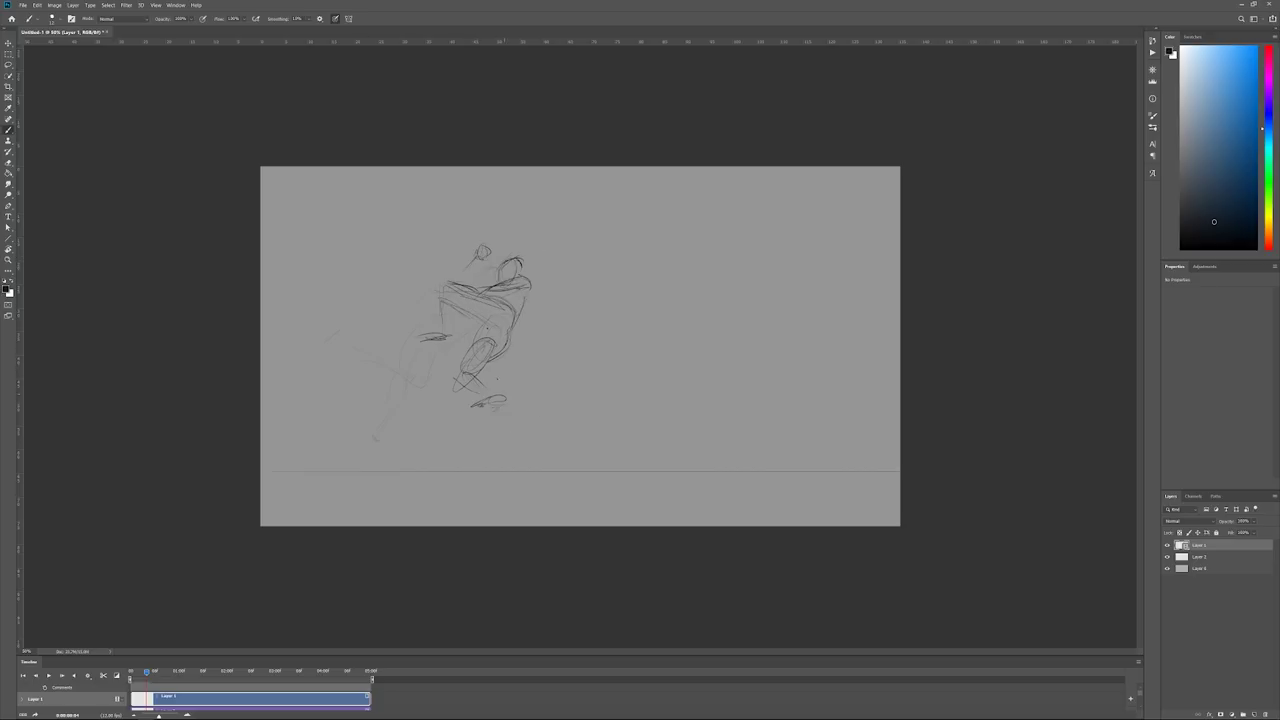
- Compare the leap with its neighbouring frames and block in a kick pose on a new frame with head and outstretched leg
key(Left)
key(Right)
key(Left)
key(Left)
key(Right)
key(Right)
key(Right)
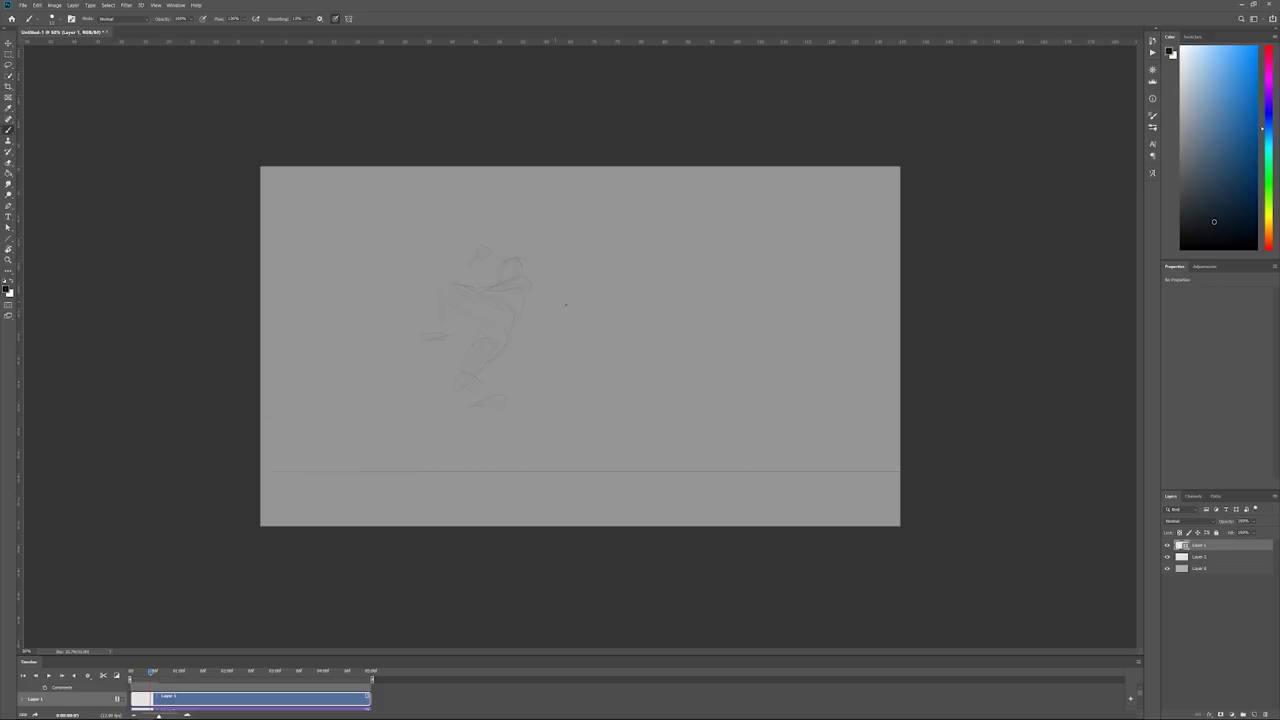
mouse_move(562, 280)
mouse_down()
mouse_move(538, 312)
mouse_move(568, 346)
mouse_up()
mouse_move(540, 298)
mouse_down()
mouse_move(574, 288)
mouse_move(650, 314)
mouse_move(692, 301)
mouse_up()
drag(662, 320, 732, 305)
mouse_move(588, 361)
mouse_down()
mouse_move(592, 408)
mouse_move(622, 421)
mouse_up()
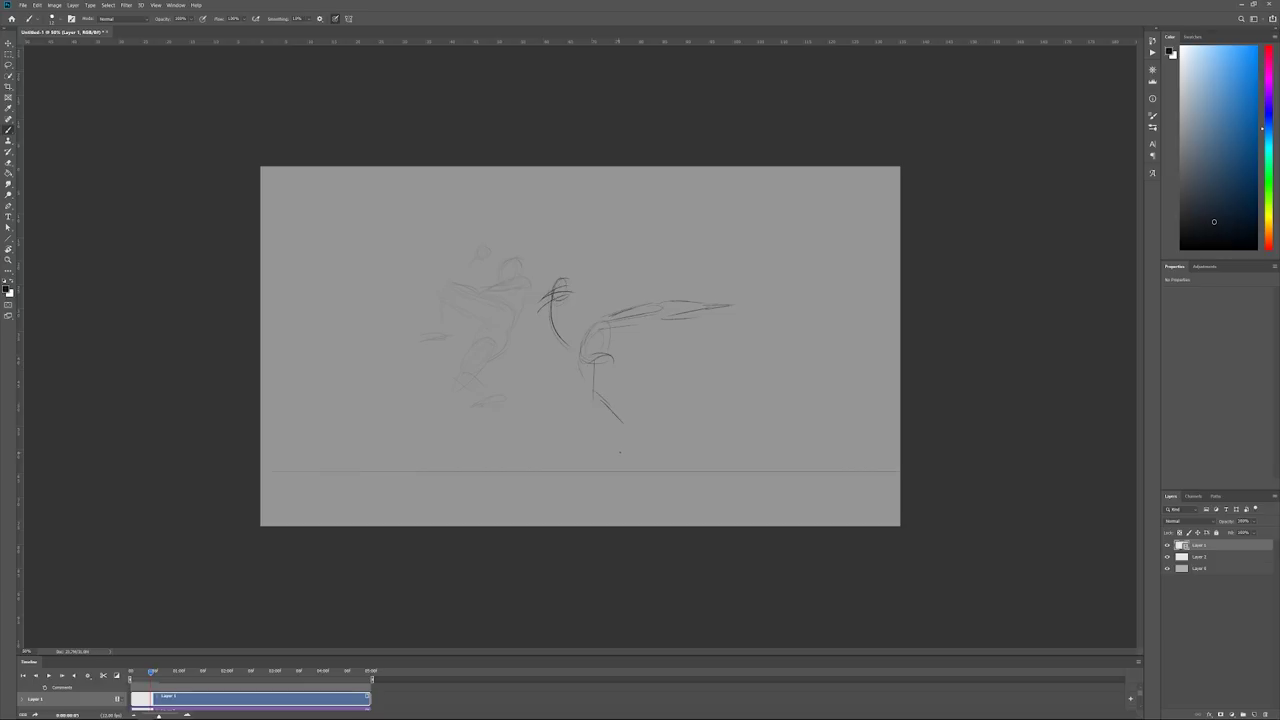
- Build up the kick pose's torso, shoulder, supporting leg and hip, and define the kicking leg's thigh, knee and foot
mouse_move(548, 292)
mouse_down()
mouse_move(588, 357)
mouse_move(589, 323)
mouse_move(558, 312)
mouse_move(580, 288)
mouse_move(584, 314)
mouse_move(636, 307)
mouse_up()
drag(586, 348, 576, 368)
mouse_move(548, 300)
mouse_down()
mouse_move(590, 394)
mouse_move(606, 392)
mouse_move(602, 417)
mouse_up()
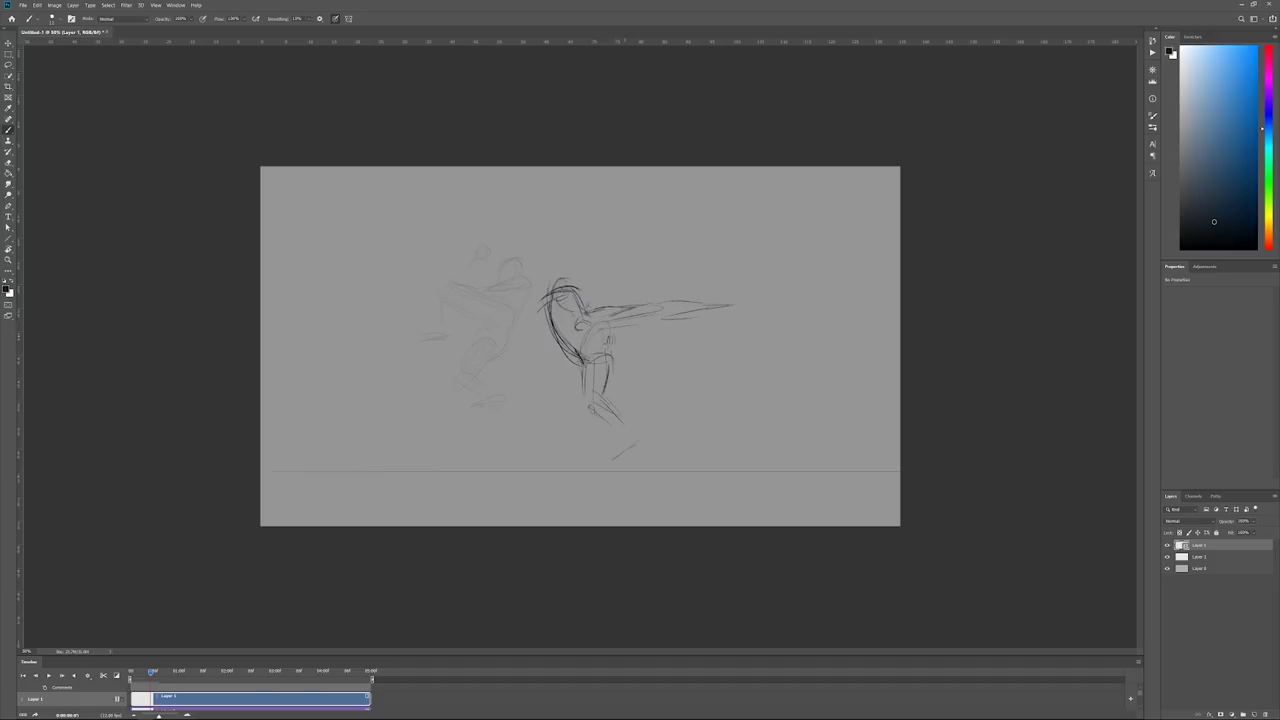
drag(634, 324, 616, 343)
mouse_move(636, 320)
mouse_down()
mouse_move(612, 342)
mouse_move(651, 305)
mouse_up()
mouse_move(640, 300)
mouse_down()
mouse_move(732, 305)
mouse_move(652, 300)
mouse_move(678, 316)
mouse_up()
mouse_move(635, 303)
mouse_down()
mouse_move(713, 302)
mouse_move(636, 299)
mouse_up()
drag(718, 305, 742, 310)
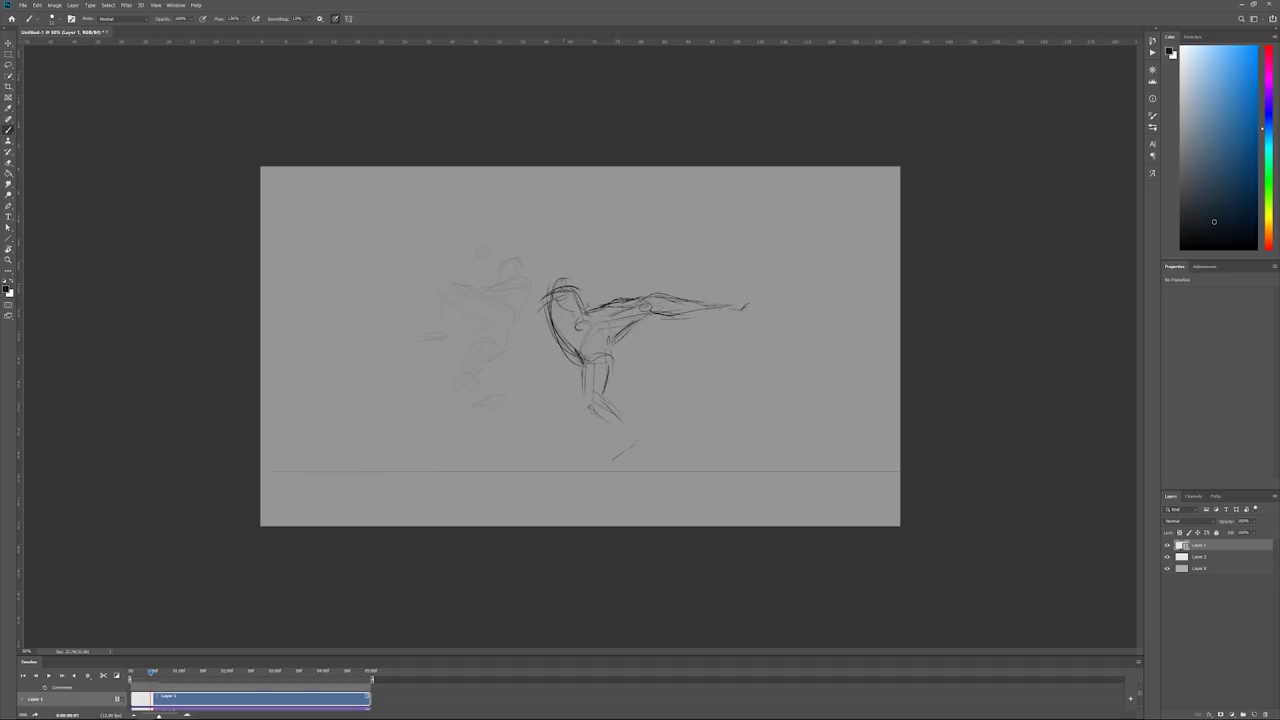
drag(558, 286, 578, 282)
mouse_move(592, 338)
mouse_down()
mouse_move(612, 335)
mouse_move(574, 358)
mouse_move(608, 365)
mouse_up()
key(e)
key(b)
- Step back and forth through the drawn frames to check the motion leading into the kick
key(Left)
key(Left)
key(Right)
key(Right)
key(Left)
key(Left)
key(Left)
key(Right)
key(Right)
key(Right)
- On the frame after the kick, sketch a landing pose with lowered head, reaching arm, trailing arm, torso and planted foot
key(Right)
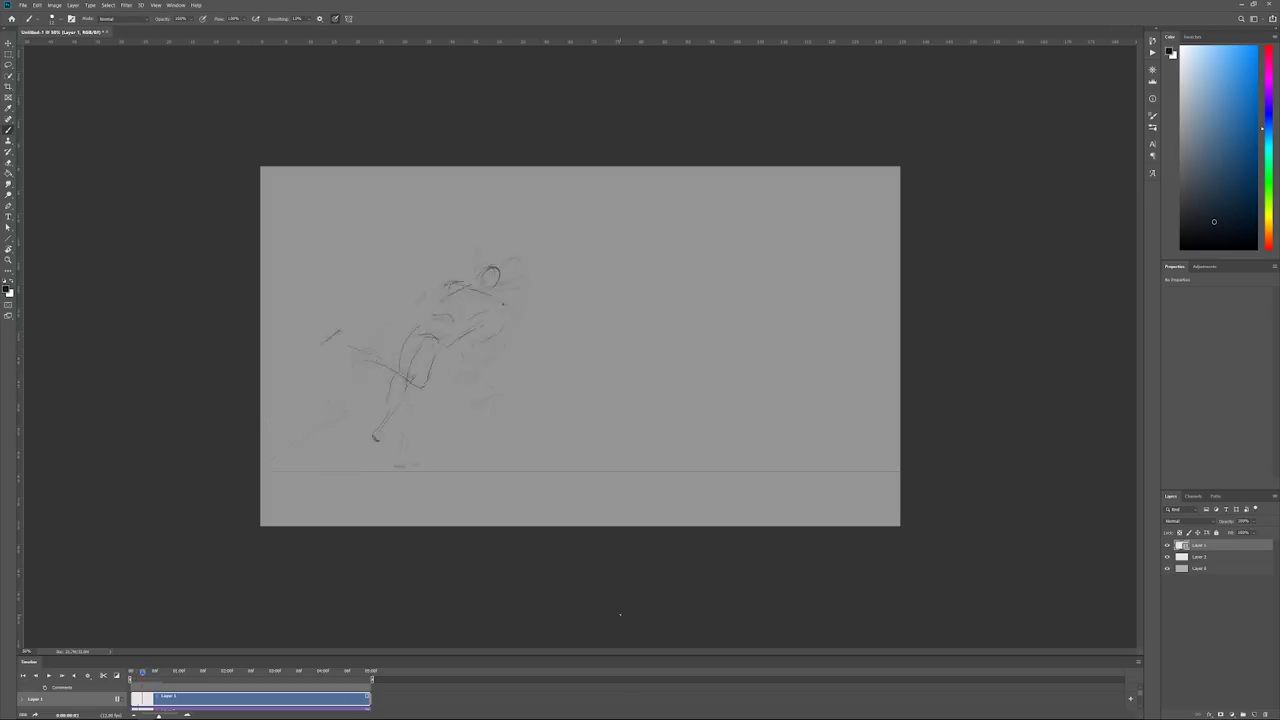
mouse_move(545, 338)
mouse_down()
mouse_move(570, 339)
mouse_move(519, 379)
mouse_up()
drag(576, 333, 614, 337)
mouse_move(514, 390)
mouse_down()
mouse_move(560, 368)
mouse_move(588, 406)
mouse_up()
drag(528, 370, 500, 401)
mouse_move(541, 328)
mouse_down()
mouse_move(554, 346)
mouse_move(526, 368)
mouse_up()
mouse_move(581, 331)
mouse_down()
mouse_move(553, 353)
mouse_move(656, 335)
mouse_up()
mouse_move(592, 344)
mouse_down()
mouse_move(632, 337)
mouse_move(553, 398)
mouse_up()
drag(626, 378, 624, 388)
mouse_move(575, 470)
mouse_down()
mouse_move(603, 471)
mouse_move(579, 440)
mouse_move(607, 472)
mouse_up()
key(e)
key(b)
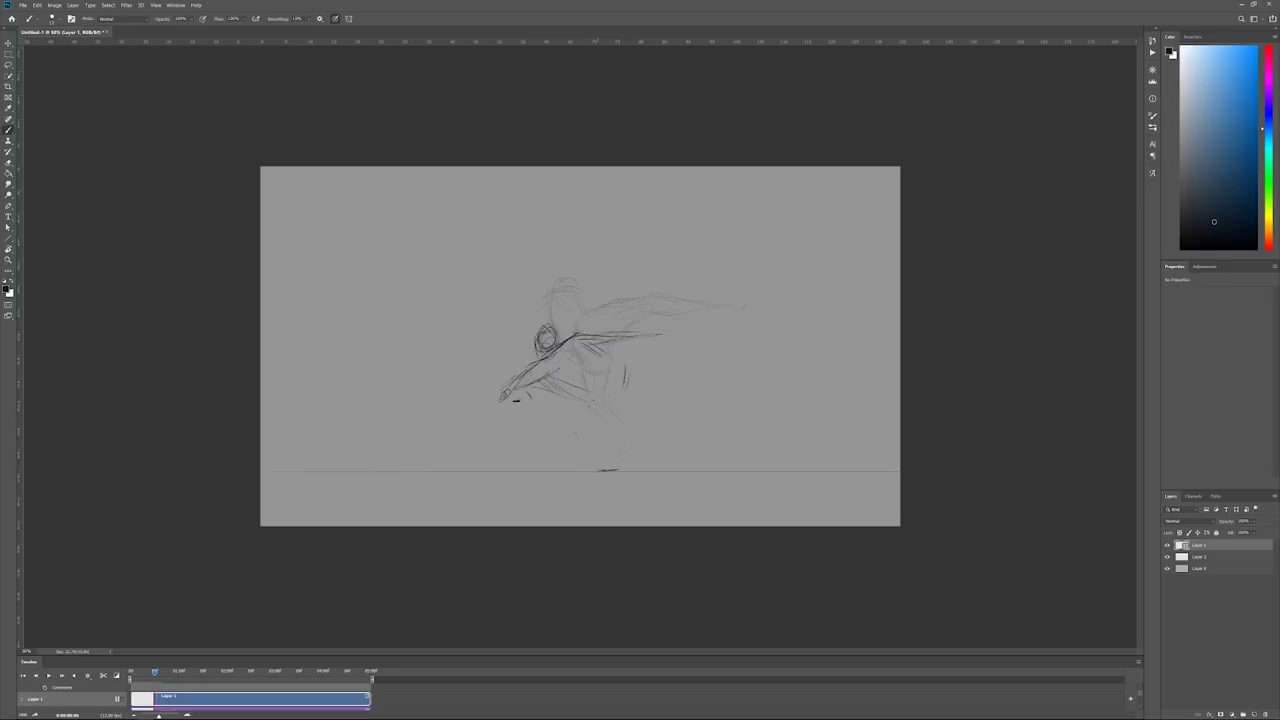
- Draw the landing pose's supporting leg, rework its head, and add the hips and leg extended behind
mouse_move(608, 390)
mouse_down()
mouse_move(574, 420)
mouse_move(602, 456)
mouse_move(612, 418)
mouse_up()
key(r)
mouse_move(548, 332)
mouse_down()
mouse_move(548, 352)
mouse_move(548, 334)
mouse_move(544, 350)
mouse_move(560, 336)
mouse_up()
key(e)
key(b)
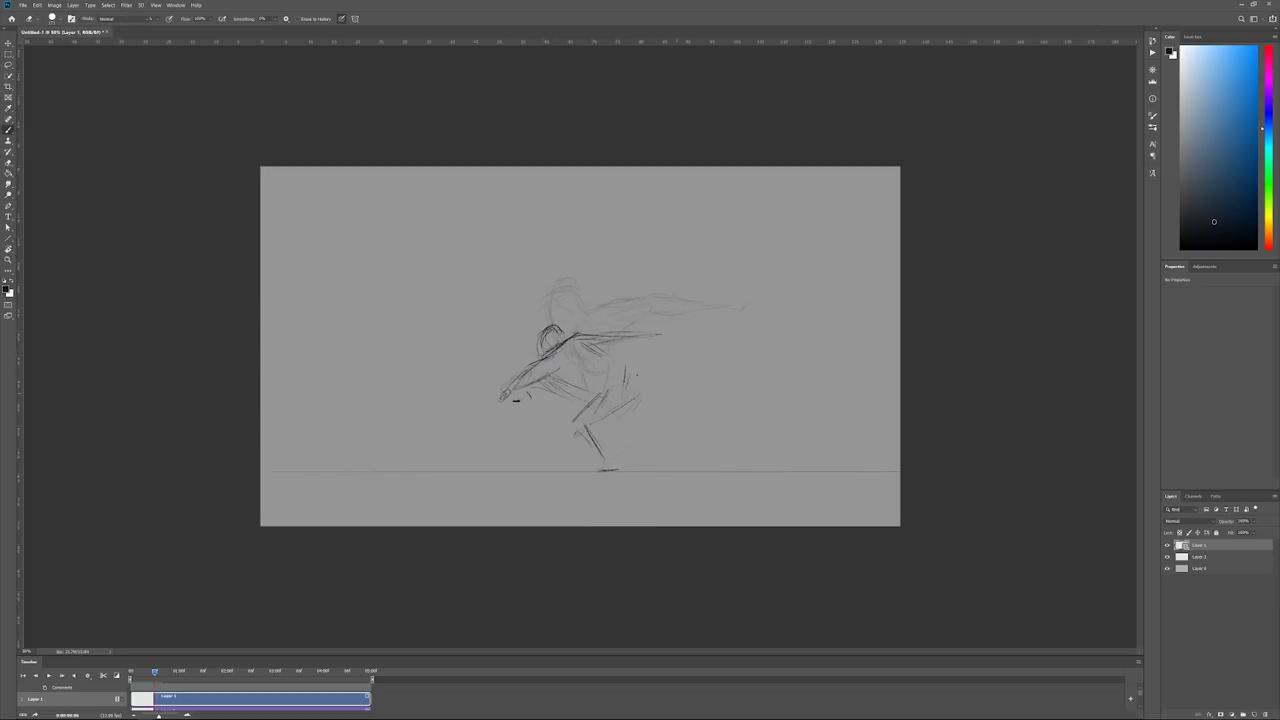
mouse_move(636, 367)
mouse_down()
mouse_move(714, 340)
mouse_move(664, 370)
mouse_up()
mouse_move(677, 376)
mouse_down()
mouse_move(592, 423)
mouse_move(640, 392)
mouse_up()
mouse_move(640, 392)
mouse_down()
mouse_move(668, 377)
mouse_move(645, 356)
mouse_move(734, 344)
mouse_up()
drag(686, 350, 770, 326)
- Turn off onion skins and play the animation from the first frame
key(Right)
key(Right)
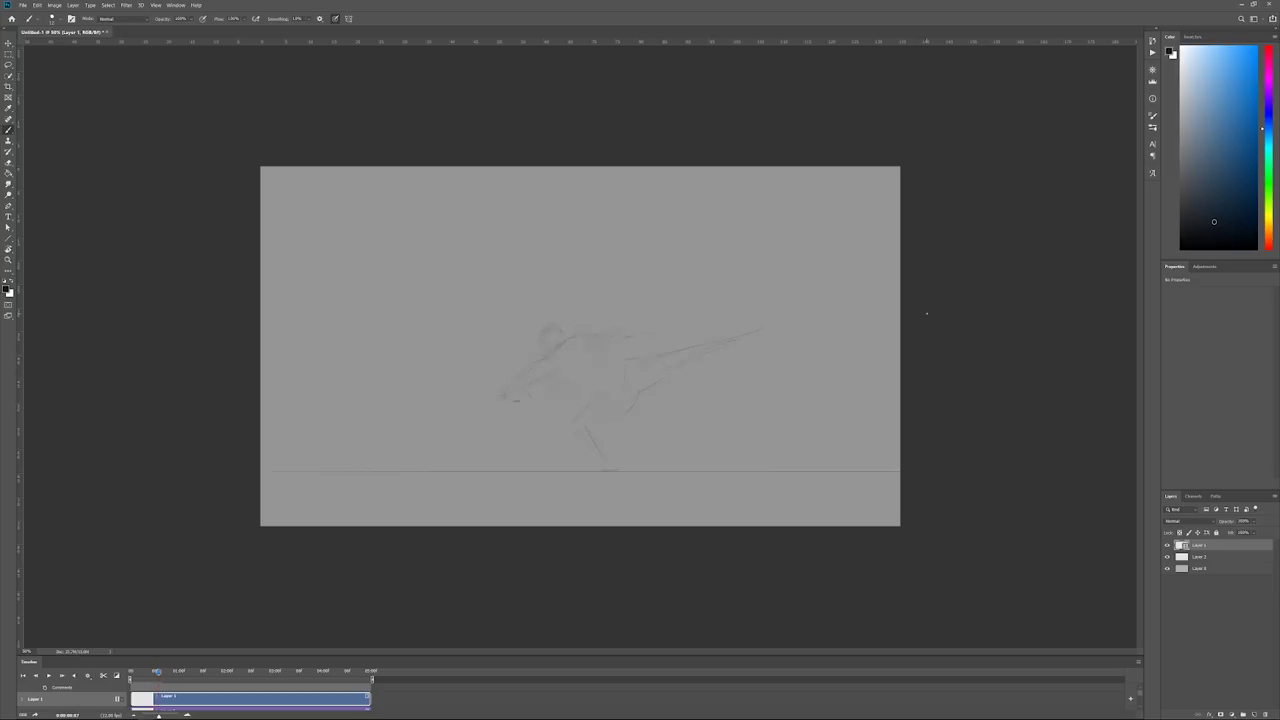
key(Home)
click(1138, 662)
click(1177, 593)
key(space)
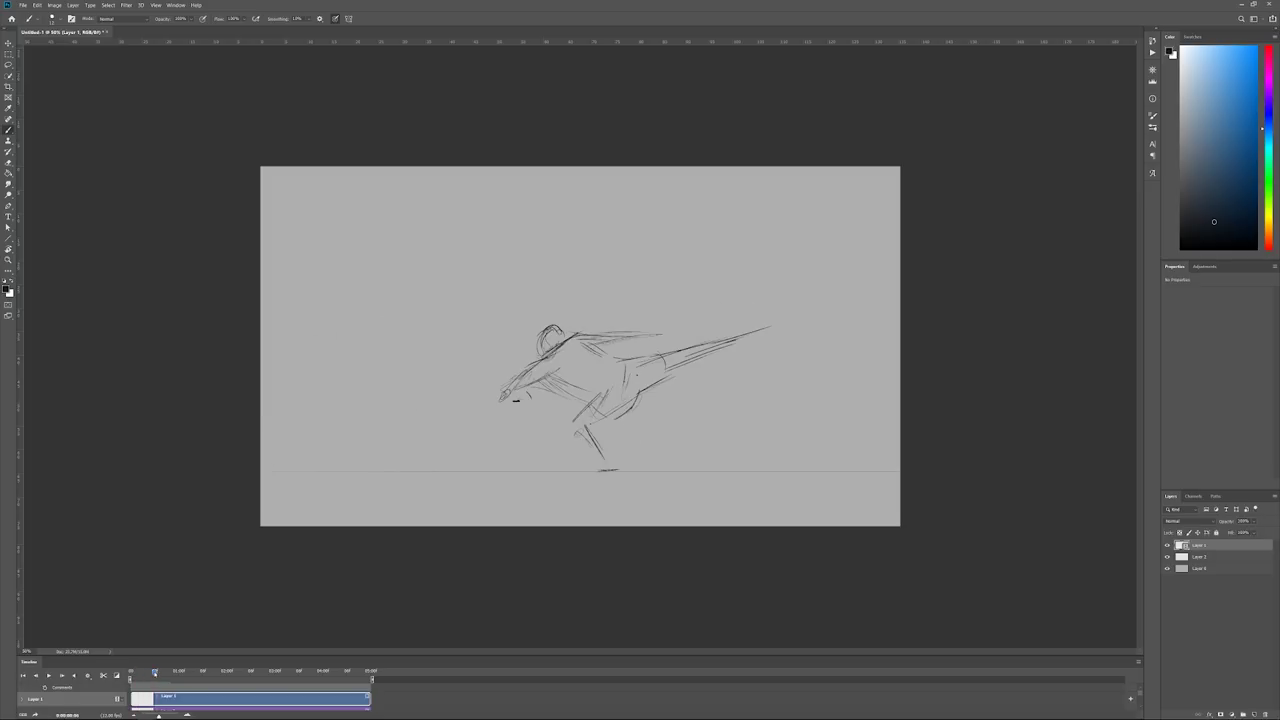
- Turn onion skins back on, then lasso the landing pose's extended leg and rotate and reposition it with Free Transform
key(l)
click(1138, 662)
click(1182, 587)
mouse_move(655, 354)
mouse_down()
mouse_move(654, 400)
mouse_move(650, 354)
mouse_up()
key(ctrl+t)
drag(793, 358, 793, 349)
drag(715, 352, 714, 336)
key(Return)
key(ctrl+d)
key(b)
- Return to the second pose, clean up around its head, and reinforce the upper and lower torso contours
key(Left)
key(Left)
key(Left)
key(Left)
key(Left)
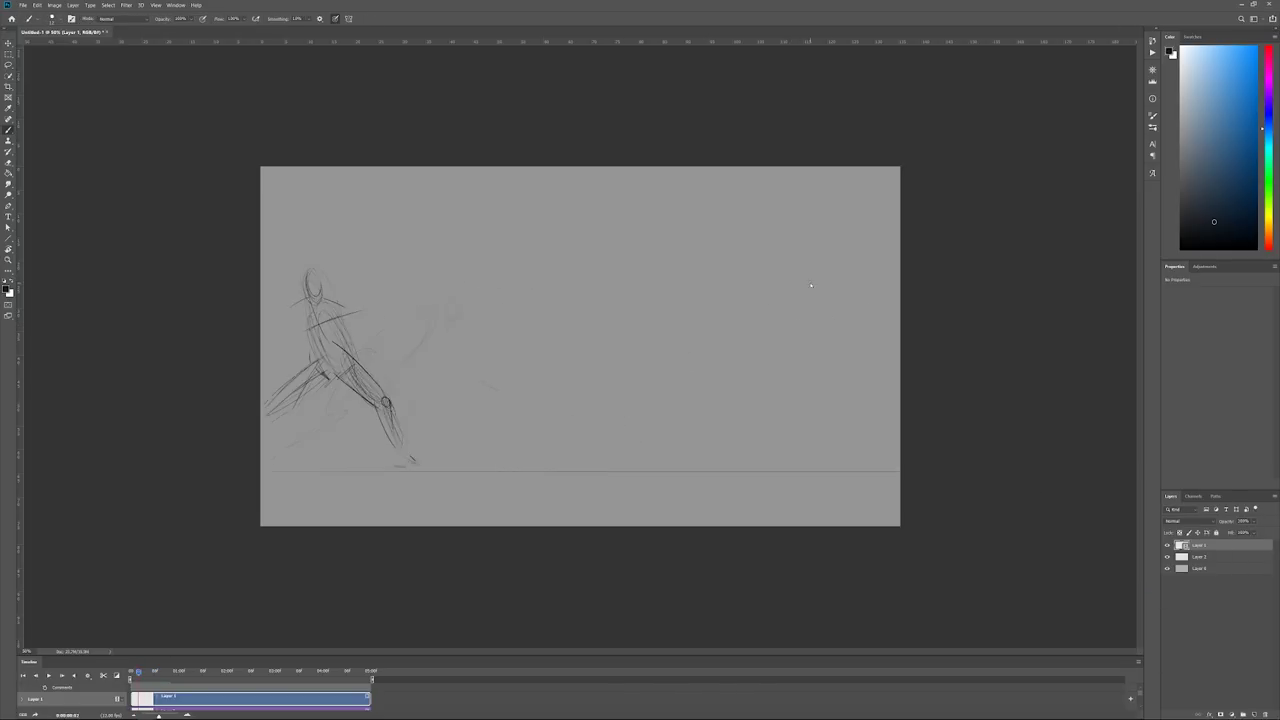
key(Right)
key(e)
mouse_move(455, 317)
mouse_down()
mouse_move(441, 338)
mouse_move(446, 308)
mouse_up()
key(b)
drag(363, 350, 424, 319)
drag(376, 379, 424, 357)
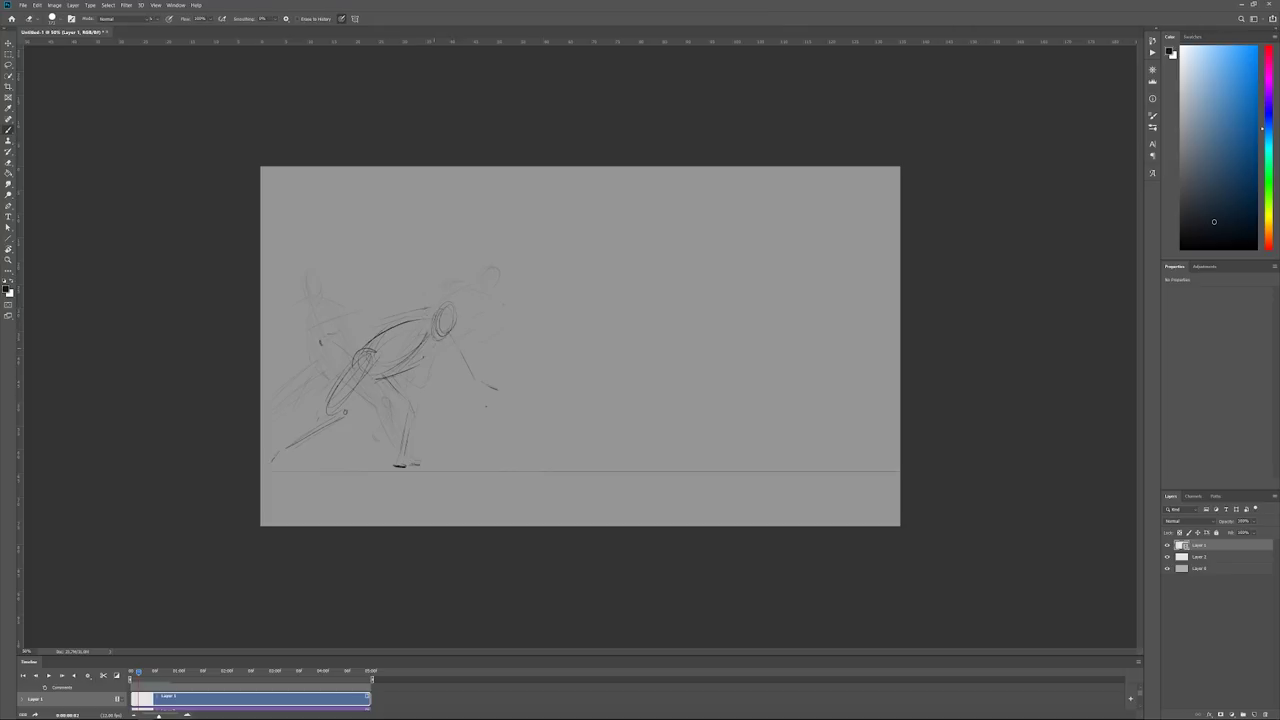
key(space)
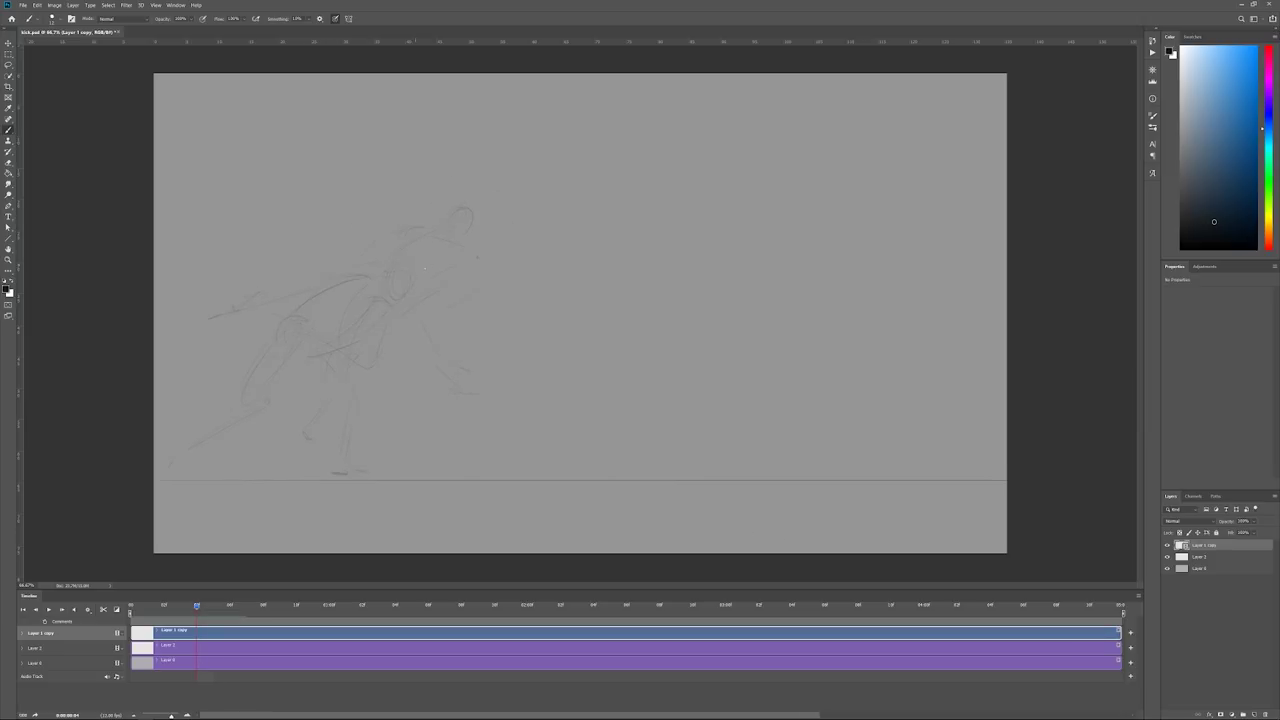
- Sketch an in-between pose before the push-off with head, raised arm, leaning torso and bent trailing leg
drag(425, 268, 433, 246)
mouse_move(412, 187)
mouse_down()
mouse_move(436, 182)
mouse_move(395, 265)
mouse_move(411, 296)
mouse_move(340, 294)
mouse_move(354, 350)
mouse_move(294, 386)
mouse_up()
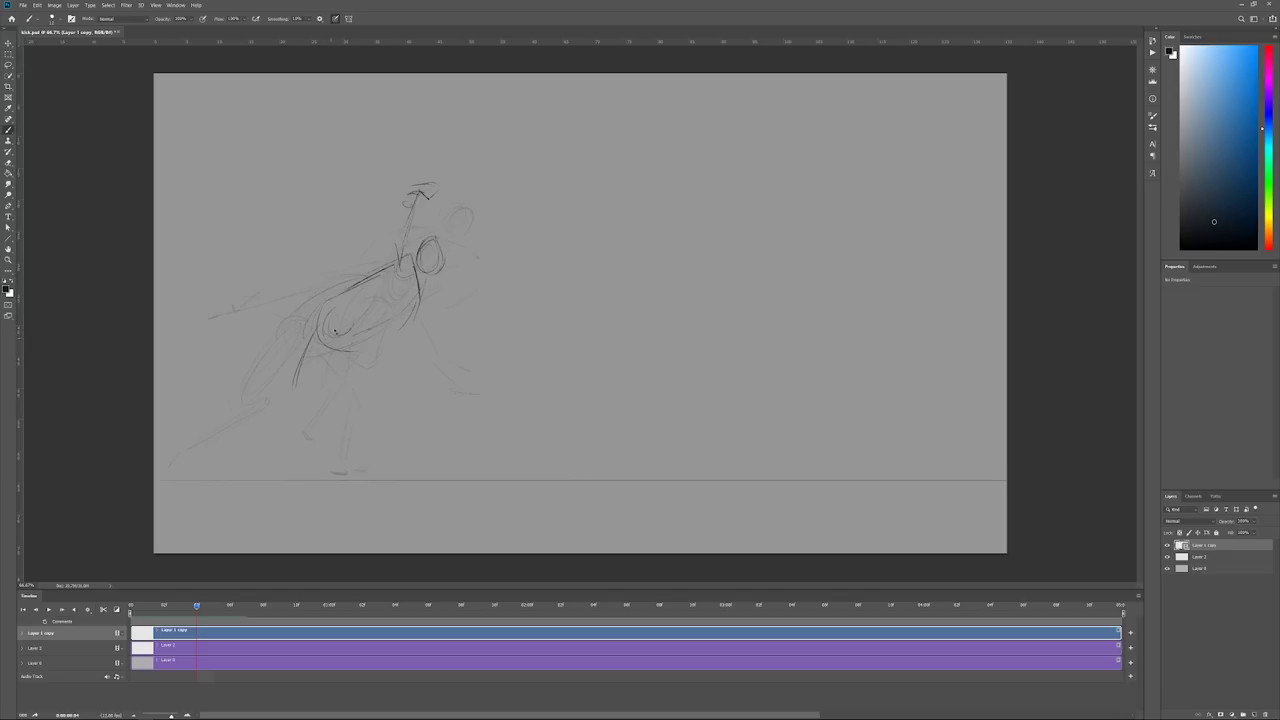
mouse_move(348, 332)
mouse_down()
mouse_move(302, 390)
mouse_move(248, 384)
mouse_up()
drag(284, 392, 216, 396)
- Lasso the in-between figure's hip area, shift it slightly, and clear the selection
key(l)
mouse_move(371, 343)
mouse_down()
mouse_move(278, 423)
mouse_move(343, 290)
mouse_up()
mouse_move(319, 337)
mouse_down()
mouse_move(306, 341)
mouse_move(365, 371)
mouse_up()
key(ctrl+d)
key(b)
- Draw the in-between figure's front leg with its knee and a foot planted on the ground line
key(Left)
key(Right)
mouse_move(325, 361)
mouse_down()
mouse_move(347, 391)
mouse_move(347, 431)
mouse_up()
drag(362, 401, 368, 411)
drag(337, 473, 357, 472)
- On the previous frame, add the arm stretched behind the figure and the hand reaching forward
key(Left)
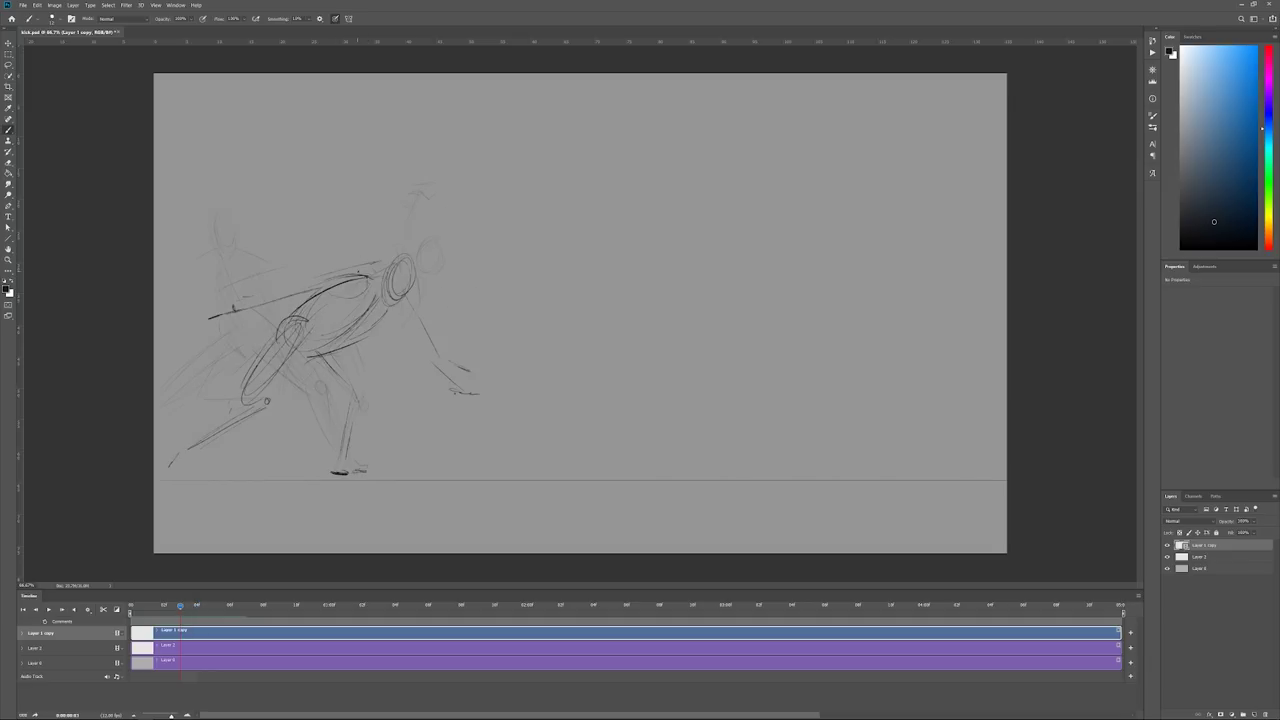
drag(336, 268, 370, 276)
mouse_move(220, 310)
mouse_down()
mouse_move(342, 292)
mouse_move(422, 332)
mouse_move(484, 394)
mouse_up()
key(Right)
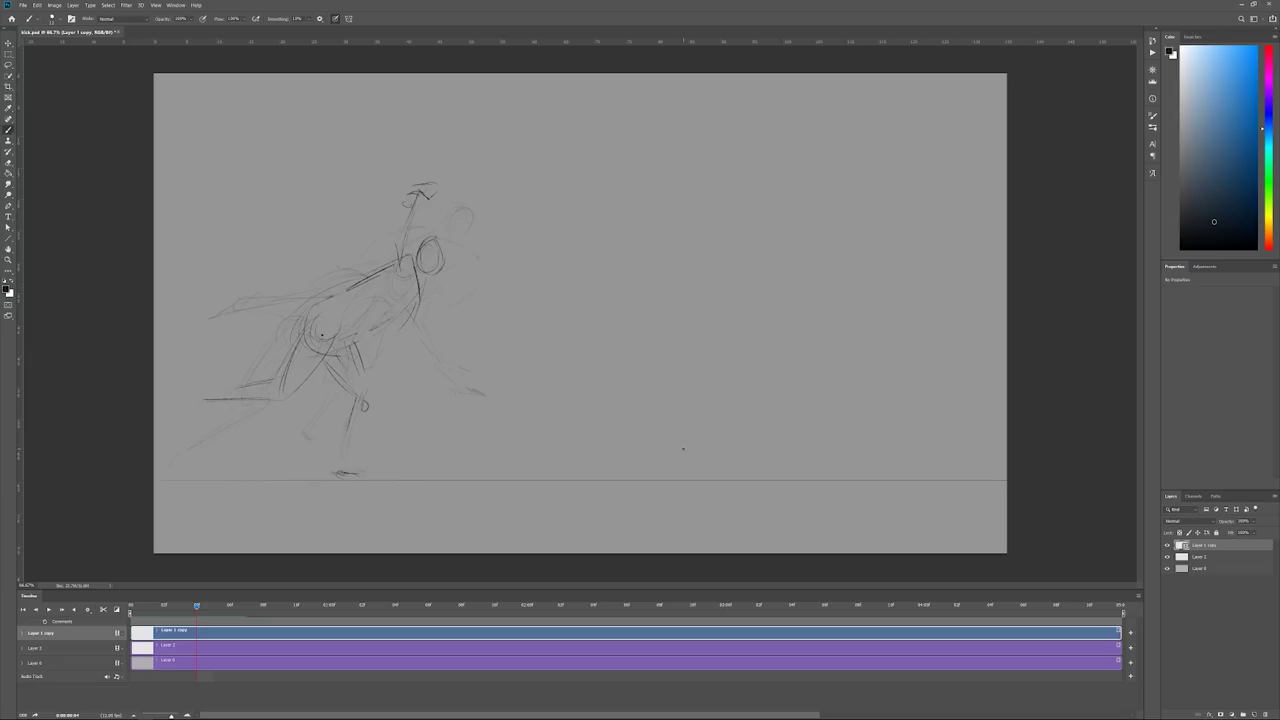
- Darken the in-between figure's head and back contours, and develop its raised arm, hand and lower arm
mouse_move(412, 320)
mouse_down()
mouse_move(434, 238)
mouse_move(452, 246)
mouse_move(318, 290)
mouse_up()
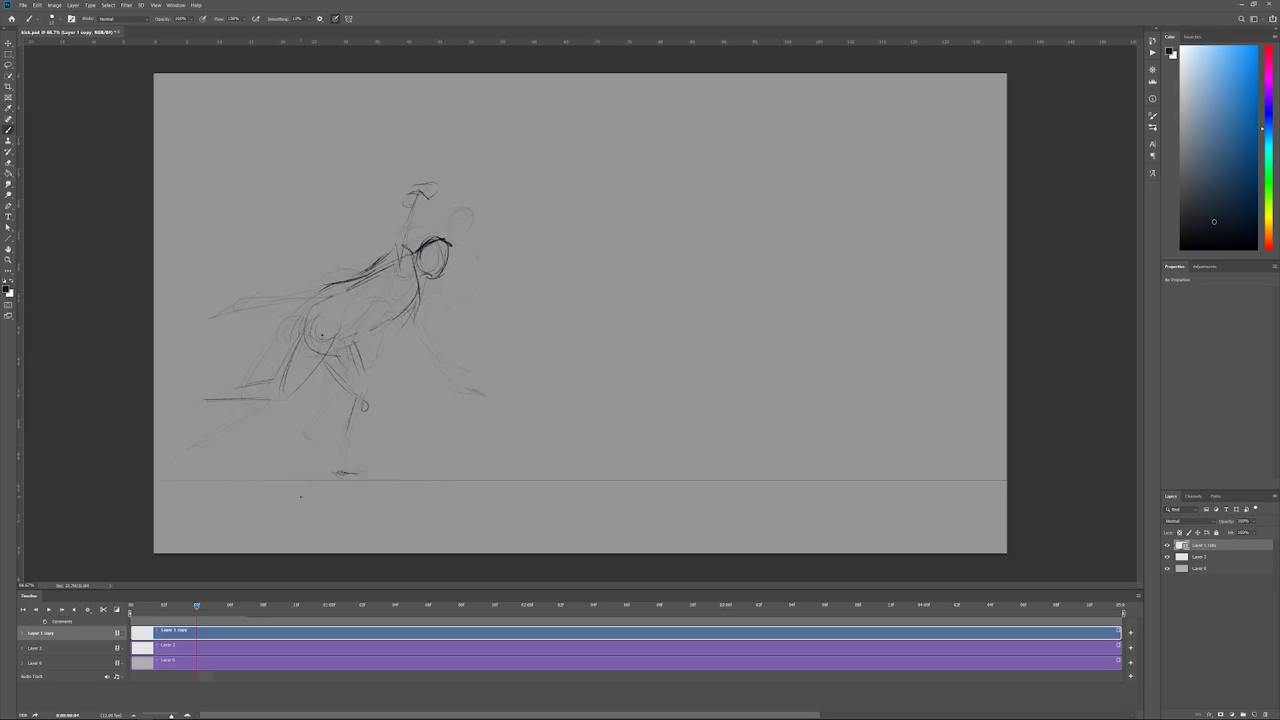
drag(412, 212, 394, 240)
drag(420, 187, 378, 204)
drag(408, 307, 406, 343)
drag(407, 317, 393, 343)
- On the following push-off frame, add the arm behind the shoulder and the arm reaching forward
key(Right)
drag(418, 234, 380, 246)
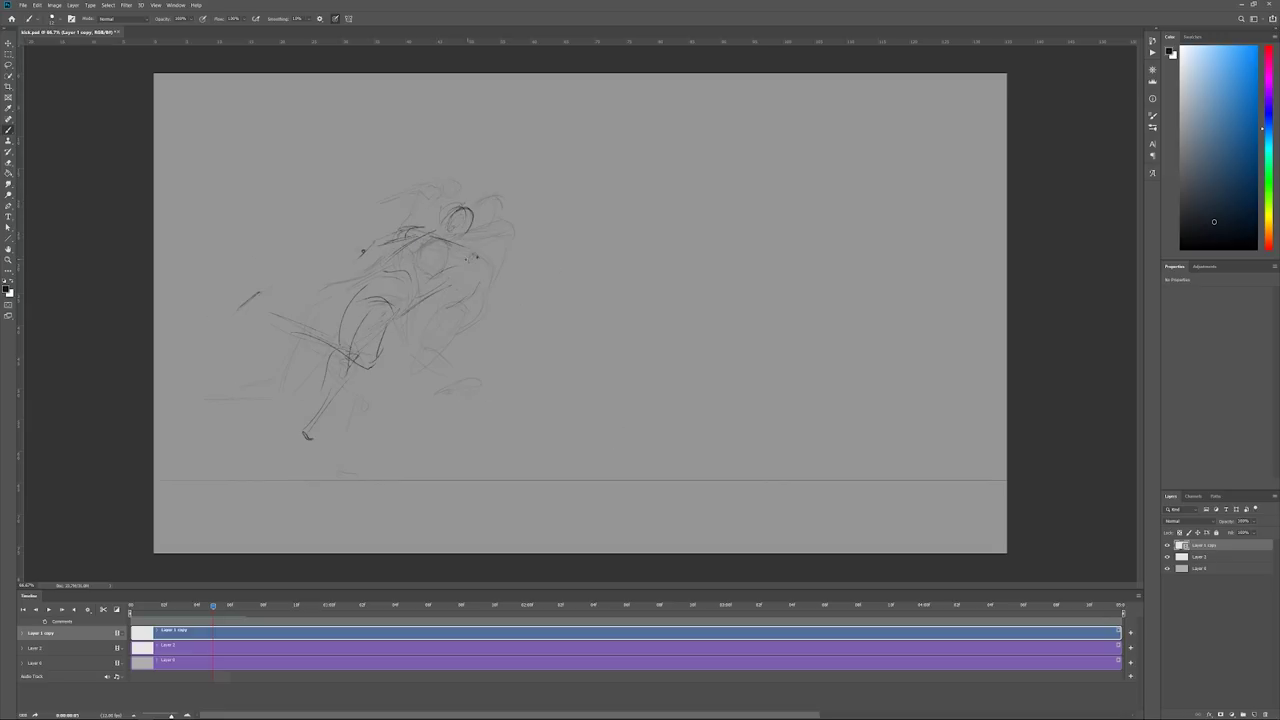
mouse_move(468, 256)
mouse_down()
mouse_move(551, 279)
mouse_move(499, 278)
mouse_up()
- On the empty frame between the push-off and tuck poses, sketch the head, shoulder line, spine and trailing lower leg
key(Left)
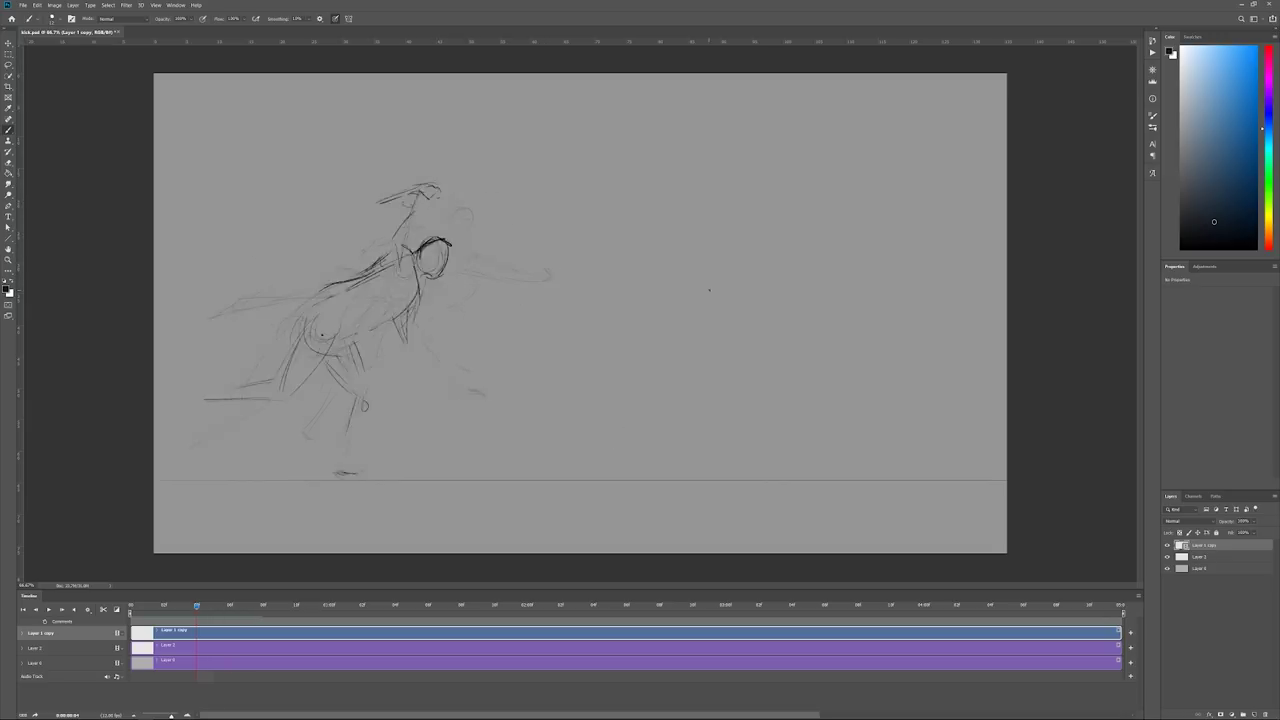
key(Right)
key(Right)
key(Right)
key(Left)
mouse_move(478, 195)
mouse_down()
mouse_move(459, 214)
mouse_move(486, 226)
mouse_move(496, 263)
mouse_move(438, 288)
mouse_up()
drag(418, 342, 373, 337)
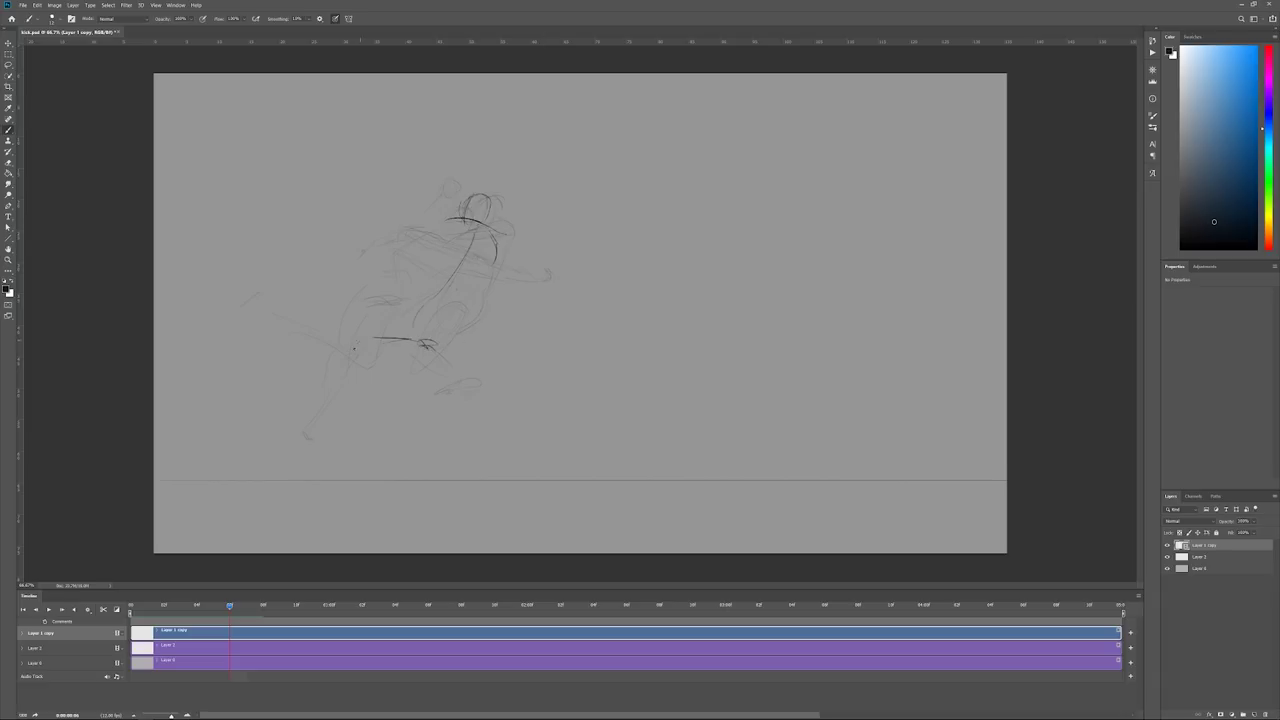
- Draw the in-between figure's back and side contours, hips and the shin of the rear leg
mouse_move(404, 290)
mouse_down()
mouse_move(388, 330)
mouse_move(431, 322)
mouse_up()
mouse_move(485, 288)
mouse_down()
mouse_move(464, 330)
mouse_move(468, 304)
mouse_up()
drag(437, 232, 398, 312)
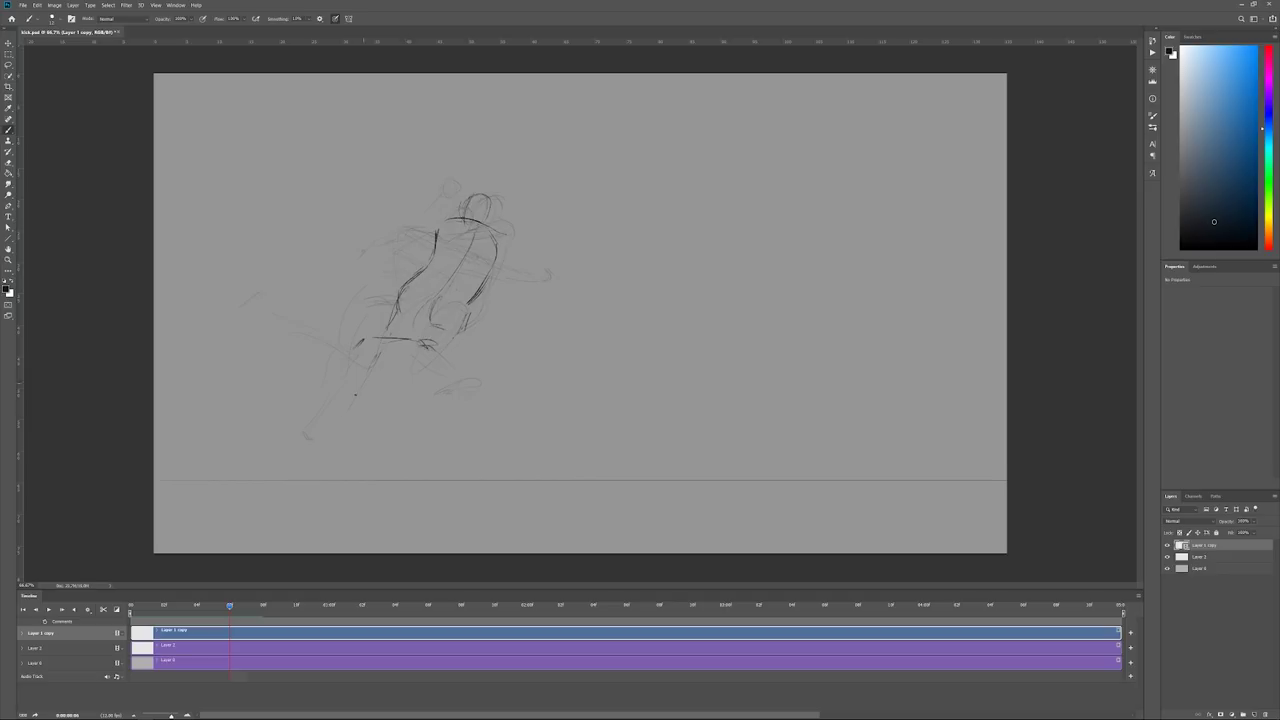
drag(369, 369, 347, 416)
- Check against the following frame, erase the rough hip and thigh lines, and redraw the hip contour
key(Right)
key(Left)
key(e)
mouse_move(444, 286)
mouse_down()
mouse_move(433, 328)
mouse_move(460, 333)
mouse_up()
key(b)
drag(479, 290, 457, 308)
- Add the bent arm behind the shoulder, strengthen the torso's front contour and outline the front thigh
mouse_move(446, 224)
mouse_down()
mouse_move(408, 246)
mouse_move(406, 266)
mouse_up()
drag(432, 224, 408, 238)
mouse_move(494, 234)
mouse_down()
mouse_move(480, 289)
mouse_move(430, 312)
mouse_up()
drag(431, 303, 423, 329)
drag(463, 305, 449, 327)
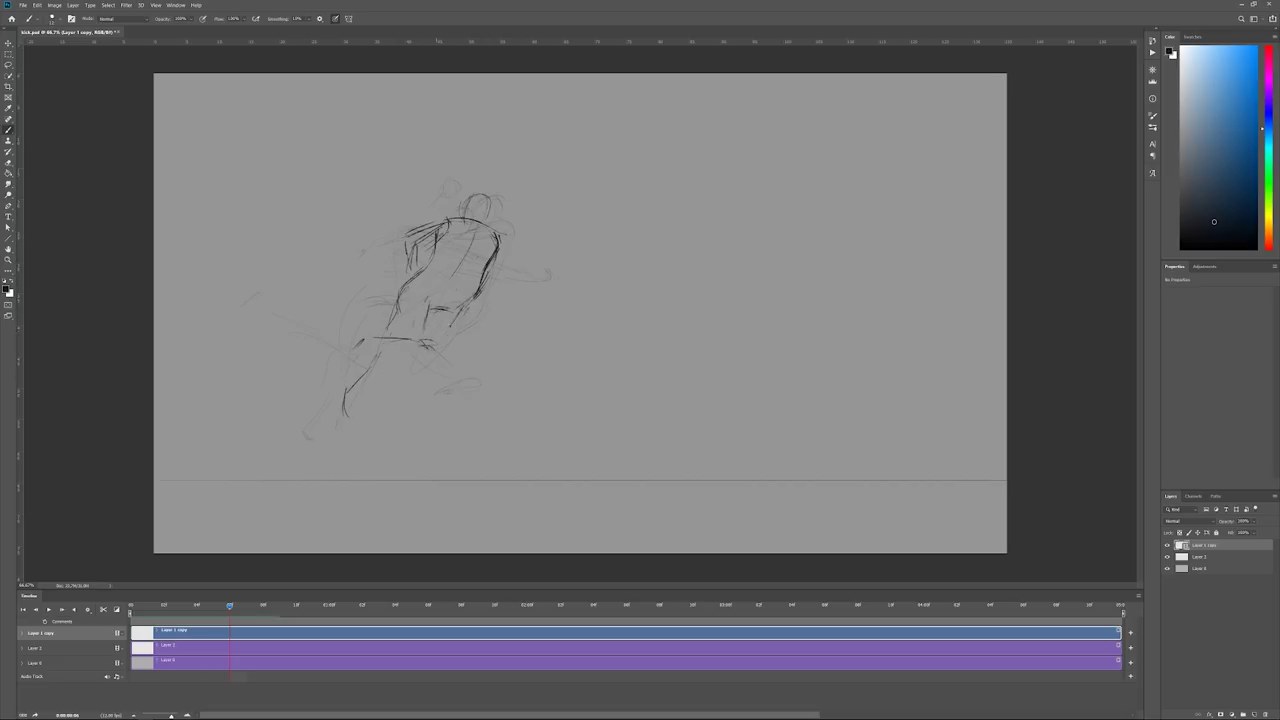
- Complete both legs of the in-between, defining the thighs, the bent knee and the rear lower leg
drag(362, 341, 414, 357)
mouse_move(445, 317)
mouse_down()
mouse_move(434, 347)
mouse_move(447, 337)
mouse_up()
drag(431, 357, 422, 375)
mouse_move(399, 346)
mouse_down()
mouse_move(427, 370)
mouse_move(356, 382)
mouse_up()
drag(408, 300, 396, 332)
drag(398, 354, 344, 398)
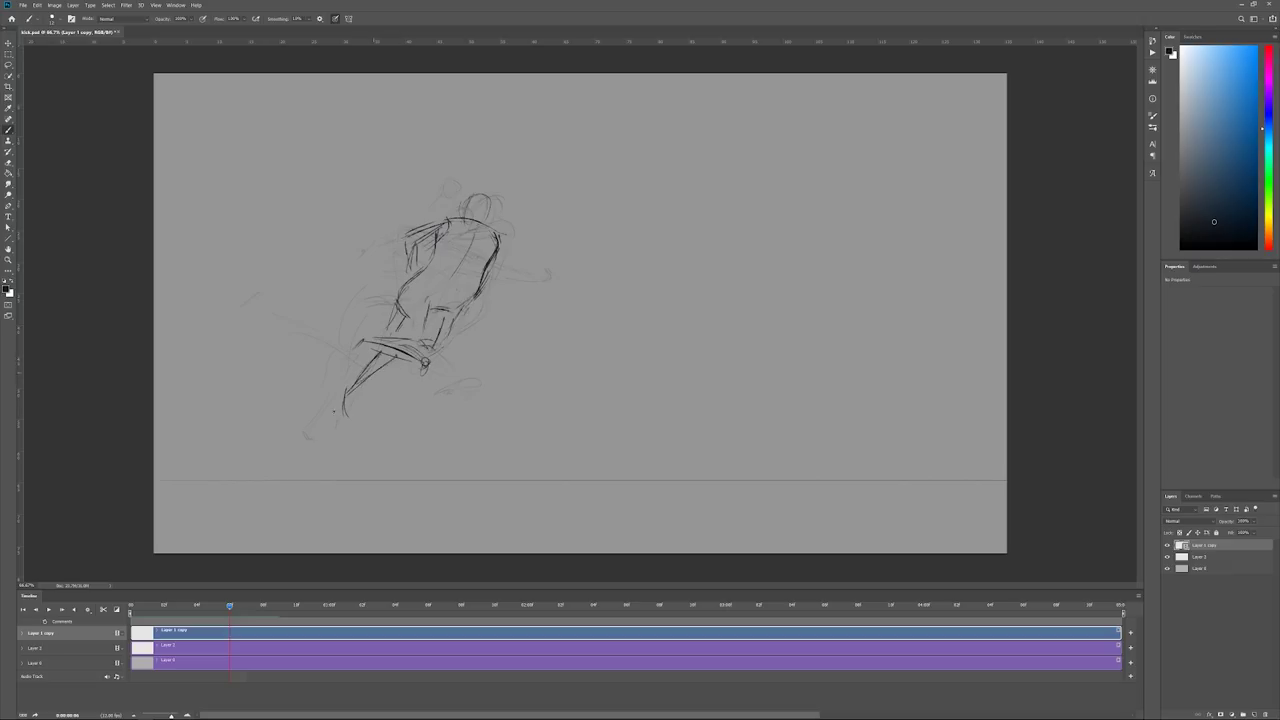
- On the following frame, sketch the next in-between's head, shoulder, curved torso and raised horizontal thigh with its lower leg
key(Right)
key(Right)
key(Left)
drag(424, 255, 480, 257)
drag(472, 305, 457, 328)
drag(416, 274, 398, 314)
drag(406, 294, 392, 324)
drag(462, 244, 436, 284)
drag(474, 201, 491, 197)
mouse_move(492, 194)
mouse_down()
mouse_move(489, 216)
mouse_move(462, 209)
mouse_move(496, 212)
mouse_move(494, 194)
mouse_move(494, 220)
mouse_move(438, 234)
mouse_move(452, 302)
mouse_move(392, 287)
mouse_move(372, 330)
mouse_move(342, 326)
mouse_up()
key(Right)
drag(408, 286, 376, 291)
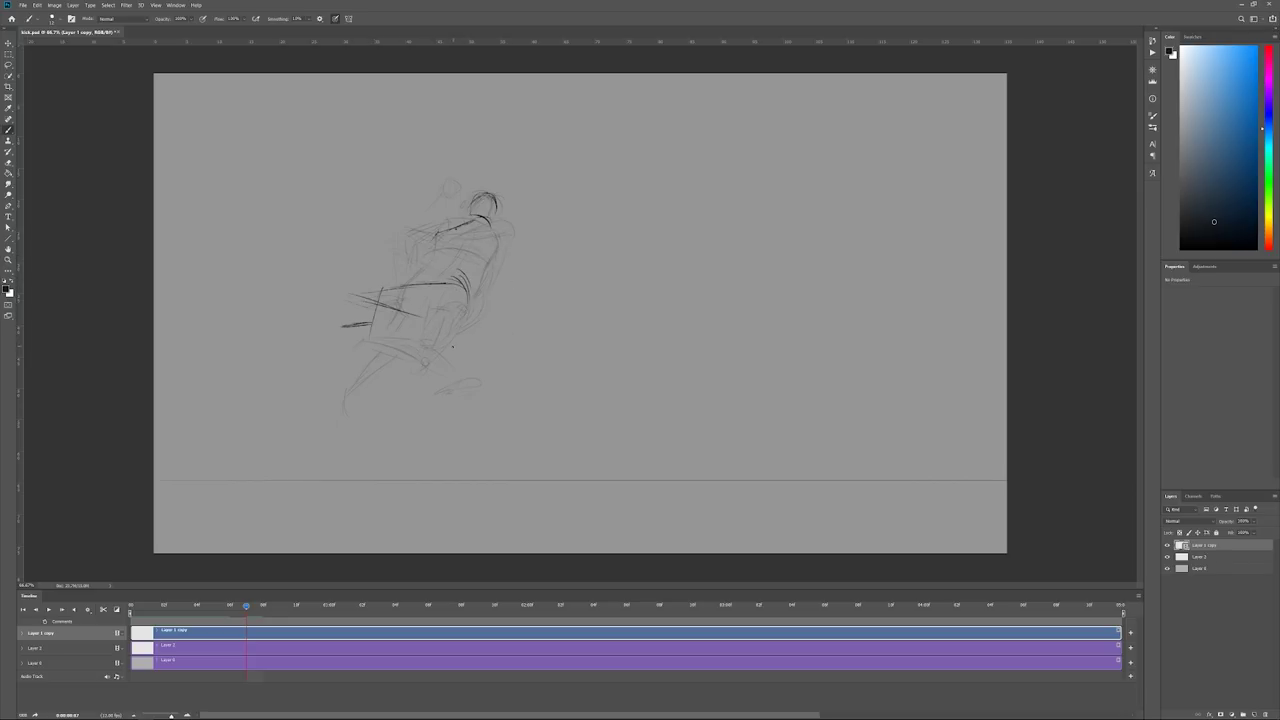
- Select the figure's leg lines with the Lasso and shift them downward with Free Transform
mouse_move(426, 324)
mouse_down()
mouse_move(472, 330)
mouse_move(502, 308)
mouse_up()
key(l)
key(ctrl+t)
drag(450, 313, 447, 354)
key(Return)
key(ctrl+d)
- Draw the in-between figure's lower leg and foot, and reinforce the hip and raised thigh
key(b)
mouse_move(404, 366)
mouse_down()
mouse_move(437, 358)
mouse_move(434, 334)
mouse_move(451, 353)
mouse_up()
drag(470, 304, 449, 320)
drag(478, 295, 456, 318)
mouse_move(436, 262)
mouse_down()
mouse_move(470, 302)
mouse_move(376, 282)
mouse_up()
- Add the in-between figure's arms and hand, and darken the head and back contours
drag(482, 231, 441, 237)
drag(477, 219, 423, 241)
drag(440, 198, 430, 208)
mouse_move(432, 212)
mouse_down()
mouse_move(426, 230)
mouse_move(490, 196)
mouse_up()
mouse_move(482, 198)
mouse_down()
mouse_move(502, 233)
mouse_move(478, 295)
mouse_up()
drag(494, 244, 474, 310)
- Turn off onion skins, shorten the work area to just beyond the last pose, and preview the animation
key(Right)
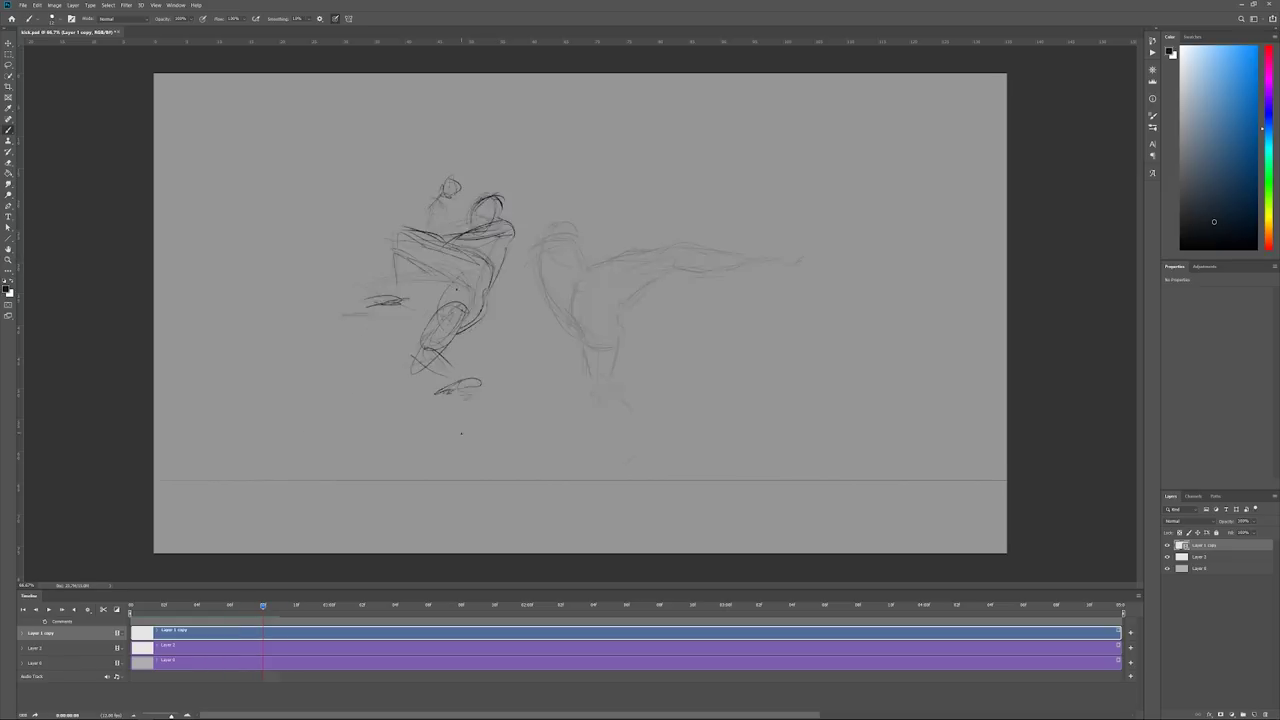
key(Left)
key(Left)
click(1138, 597)
click(1172, 527)
key(space)
drag(1122, 613, 462, 613)
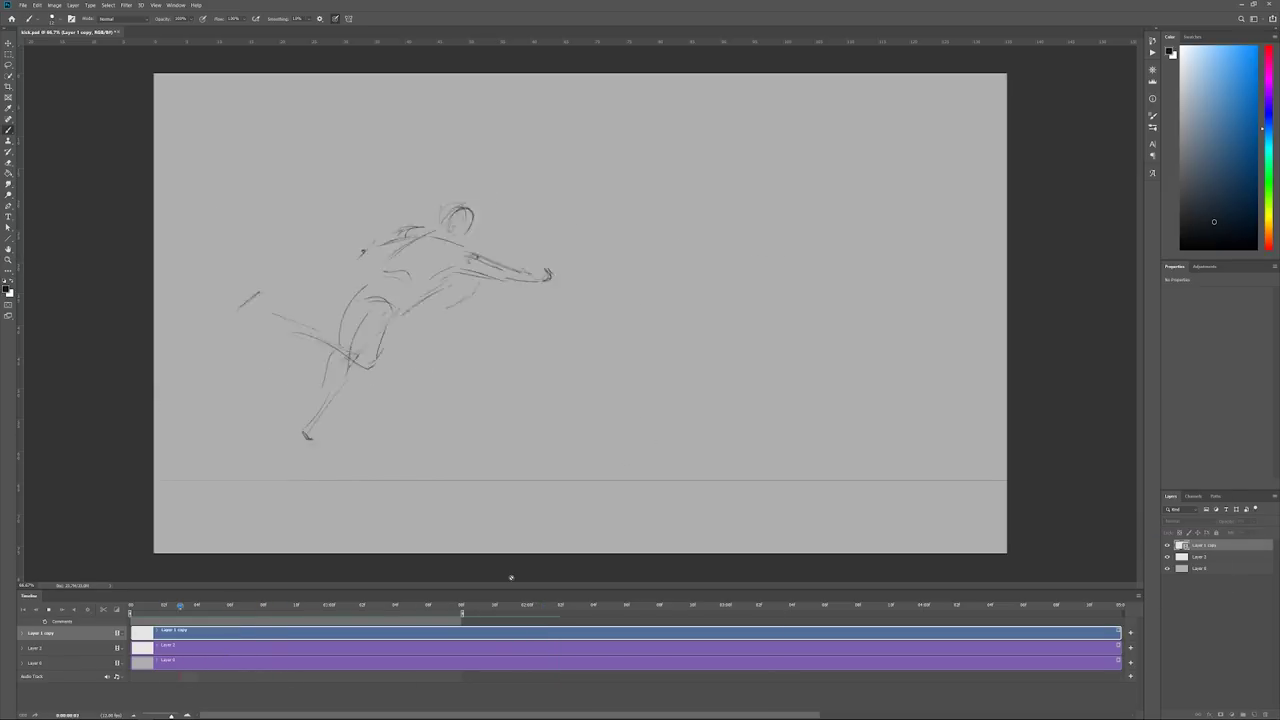
key(space)
- On the tuck frame, add the arm stretched out behind the figure, comparing it with the neighbouring frames
mouse_move(425, 254)
mouse_down()
mouse_move(347, 302)
mouse_move(366, 295)
mouse_move(324, 334)
mouse_up()
key(Left)
key(Right)
key(Right)
mouse_move(402, 231)
mouse_down()
mouse_move(343, 272)
mouse_move(390, 265)
mouse_up()
mouse_move(404, 230)
mouse_down()
mouse_move(453, 226)
mouse_move(430, 220)
mouse_up()
key(Left)
key(Right)
key(Right)
key(Left)
- Turn onion skins back on and sketch the head, shoulder and torso on the frame between the tuck and the kick
click(1138, 596)
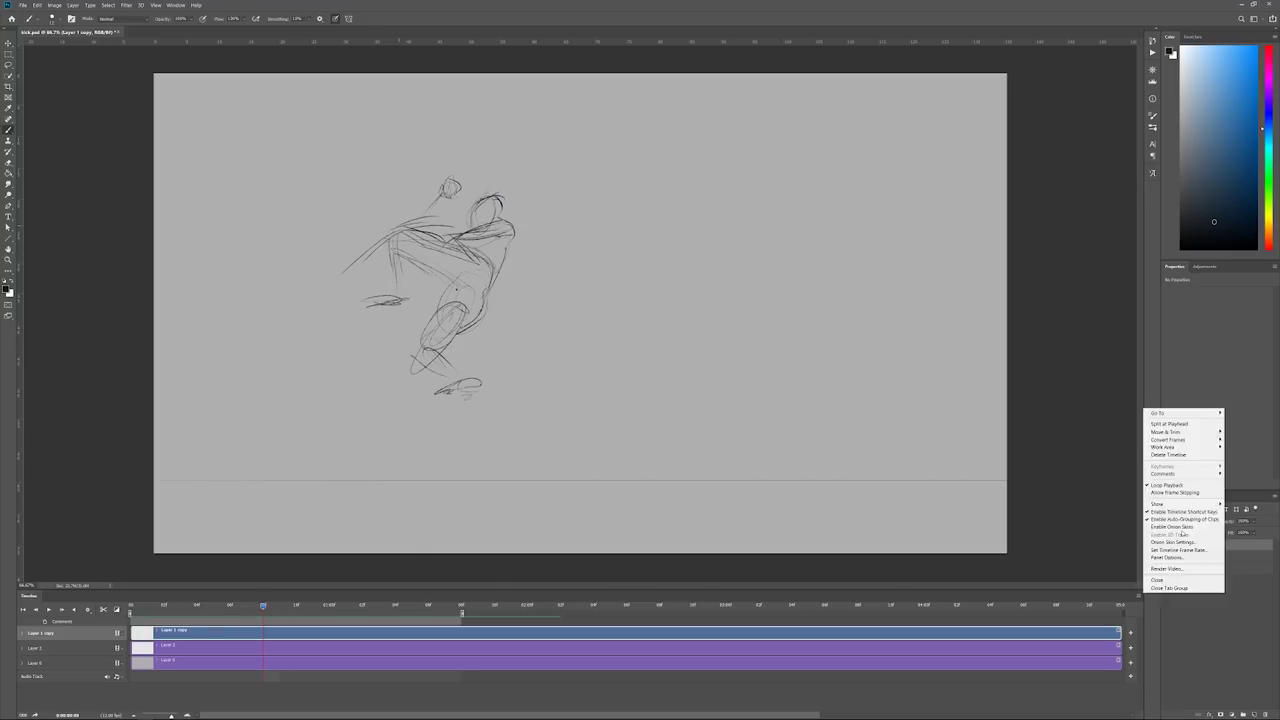
click(1172, 527)
key(Right)
mouse_move(533, 197)
mouse_down()
mouse_move(532, 219)
mouse_move(575, 238)
mouse_move(537, 272)
mouse_move(526, 322)
mouse_up()
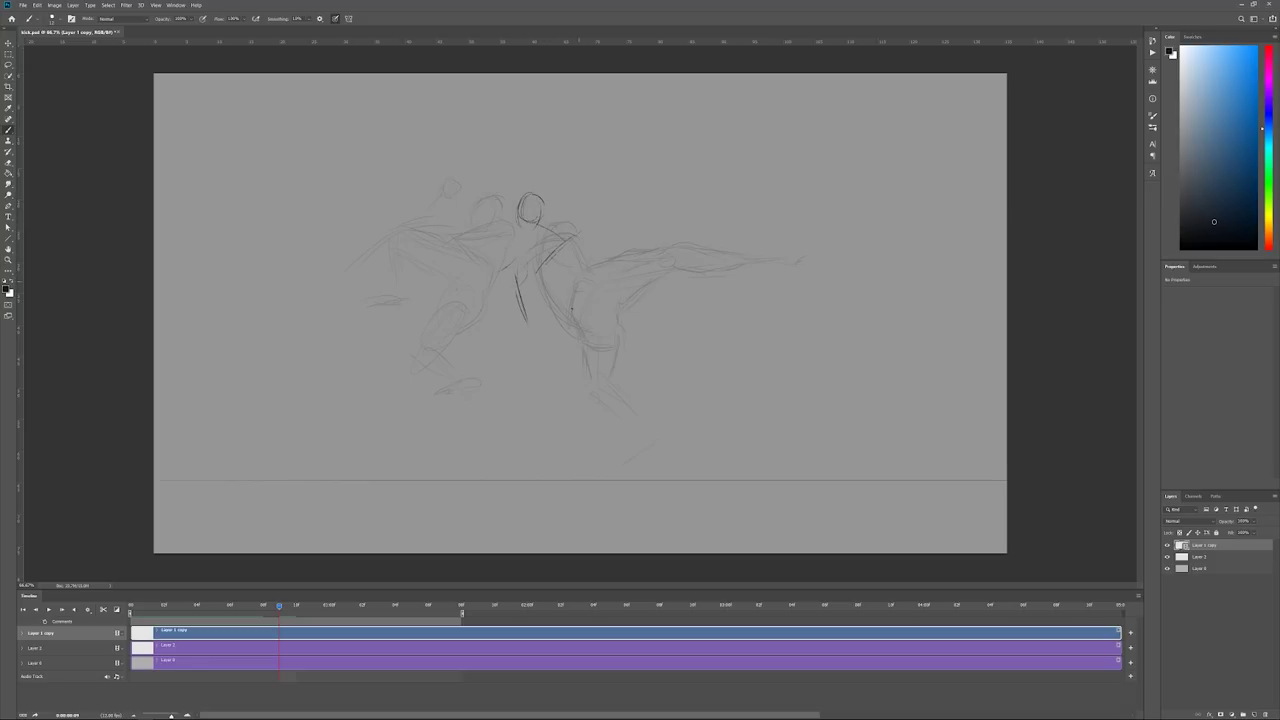
- Draw the in-between figure's back contour, hip, raised knee and foot
drag(570, 240, 574, 288)
drag(590, 299, 570, 311)
drag(540, 348, 563, 362)
drag(530, 260, 500, 300)
mouse_move(532, 264)
mouse_down()
mouse_move(531, 297)
mouse_move(539, 353)
mouse_move(504, 330)
mouse_up()
drag(534, 286, 524, 324)
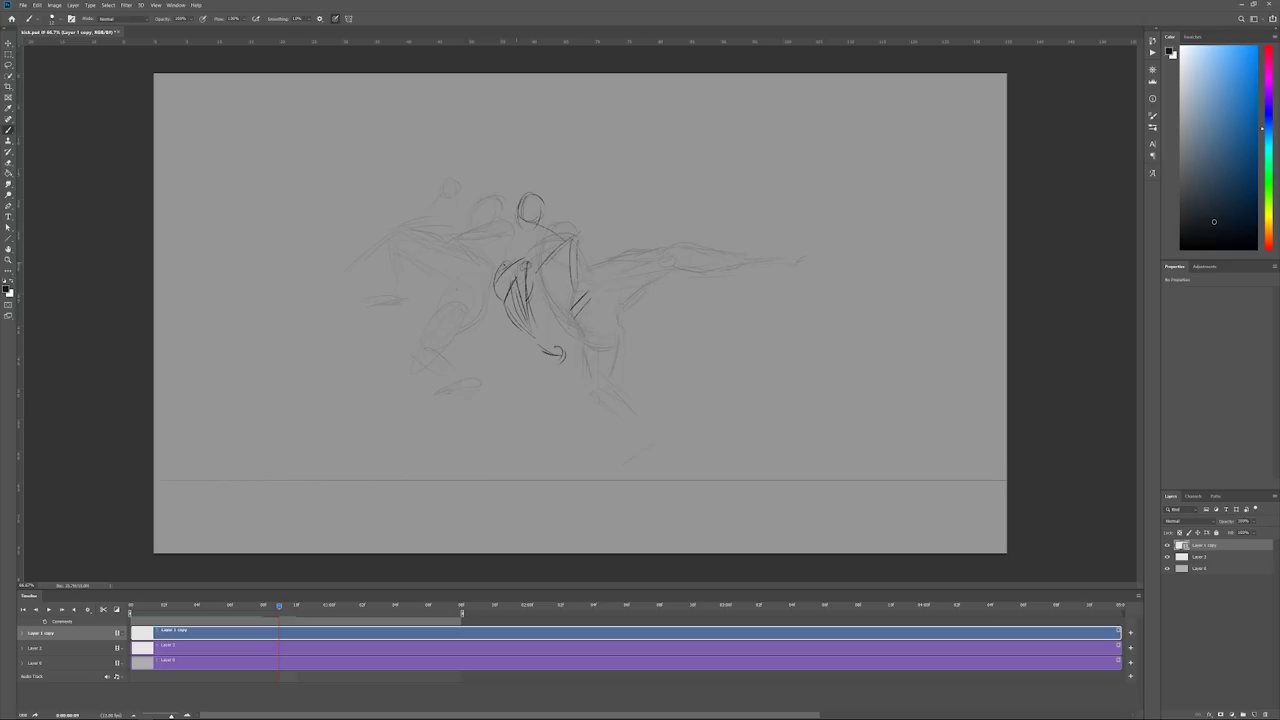
- Erase the in-between figure's head, redraw it tilted, and add the arm and side contour
drag(511, 260, 534, 251)
key(e)
mouse_move(528, 202)
mouse_down()
mouse_move(552, 199)
mouse_move(518, 216)
mouse_move(554, 222)
mouse_move(550, 242)
mouse_move(452, 214)
mouse_move(482, 210)
mouse_move(492, 224)
mouse_up()
key(b)
drag(488, 222, 490, 274)
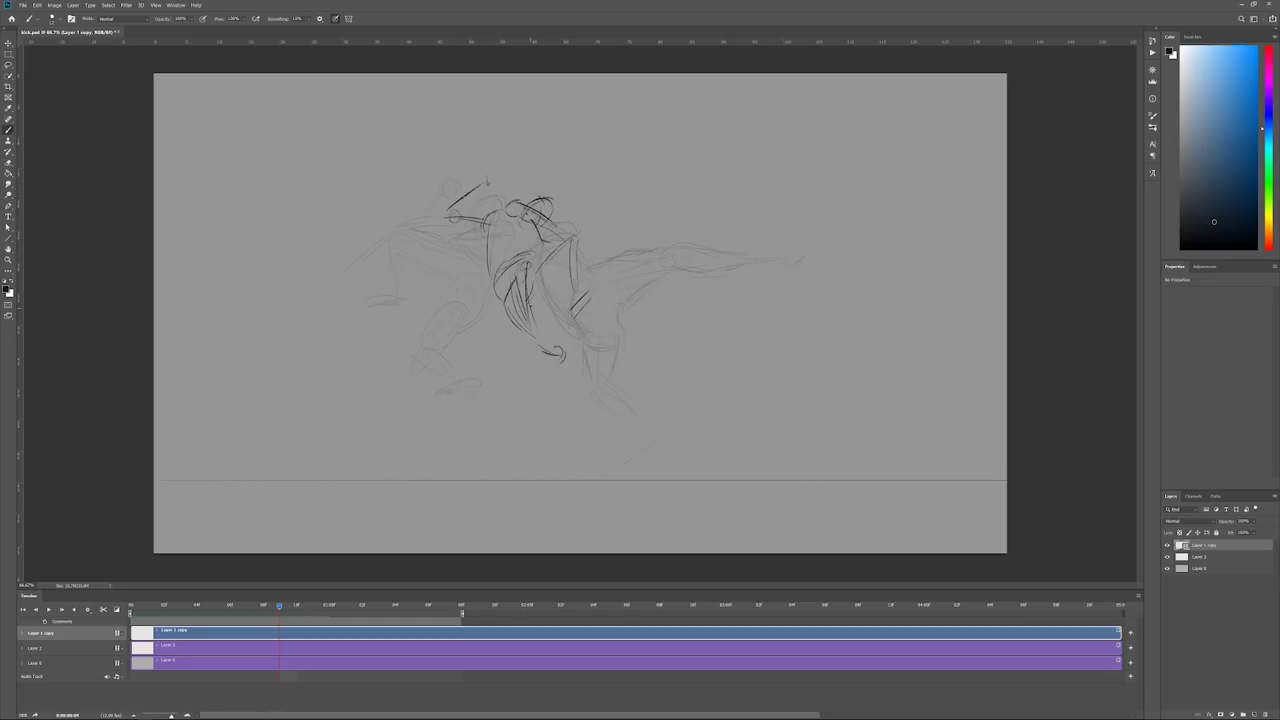
- Reinforce the in-between figure's hip, shoulder and arm lines
drag(530, 306, 564, 290)
drag(544, 248, 586, 232)
drag(502, 218, 514, 276)
drag(496, 214, 512, 228)
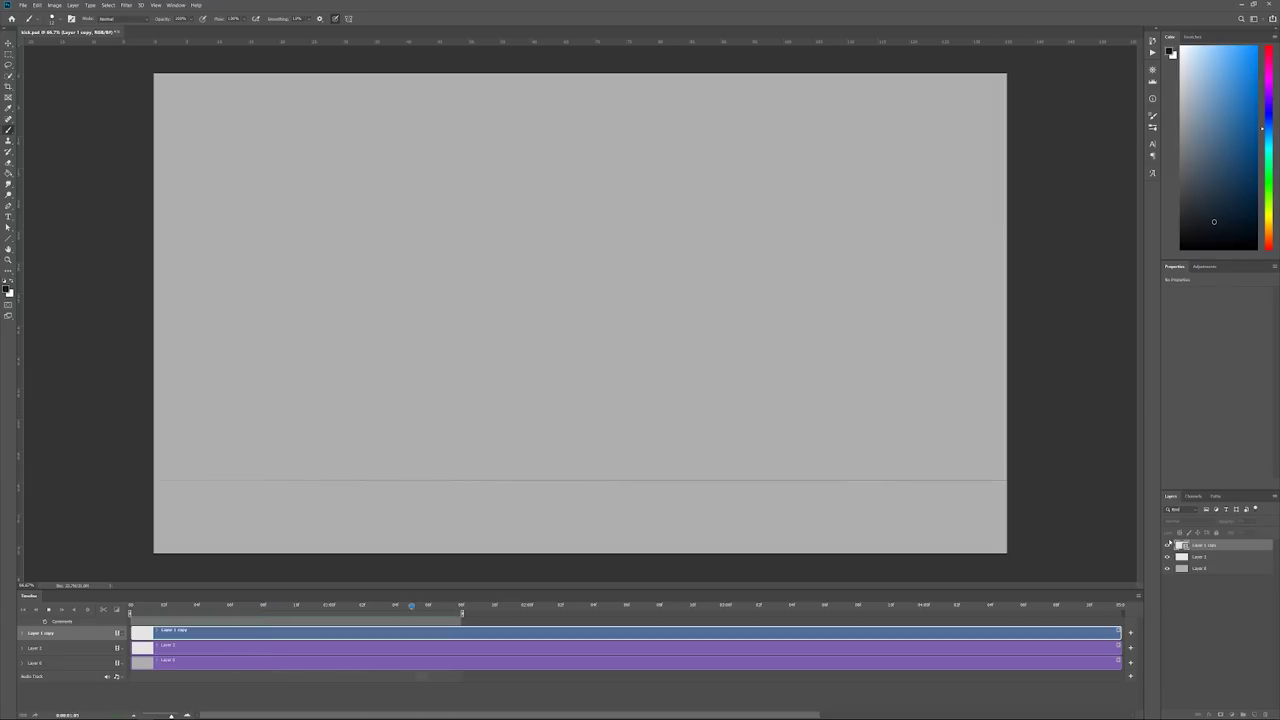
- On the empty frame between the kick and the low extended pose, sketch the head, torso, raised arm and upper leg line
drag(700, 280, 780, 262)
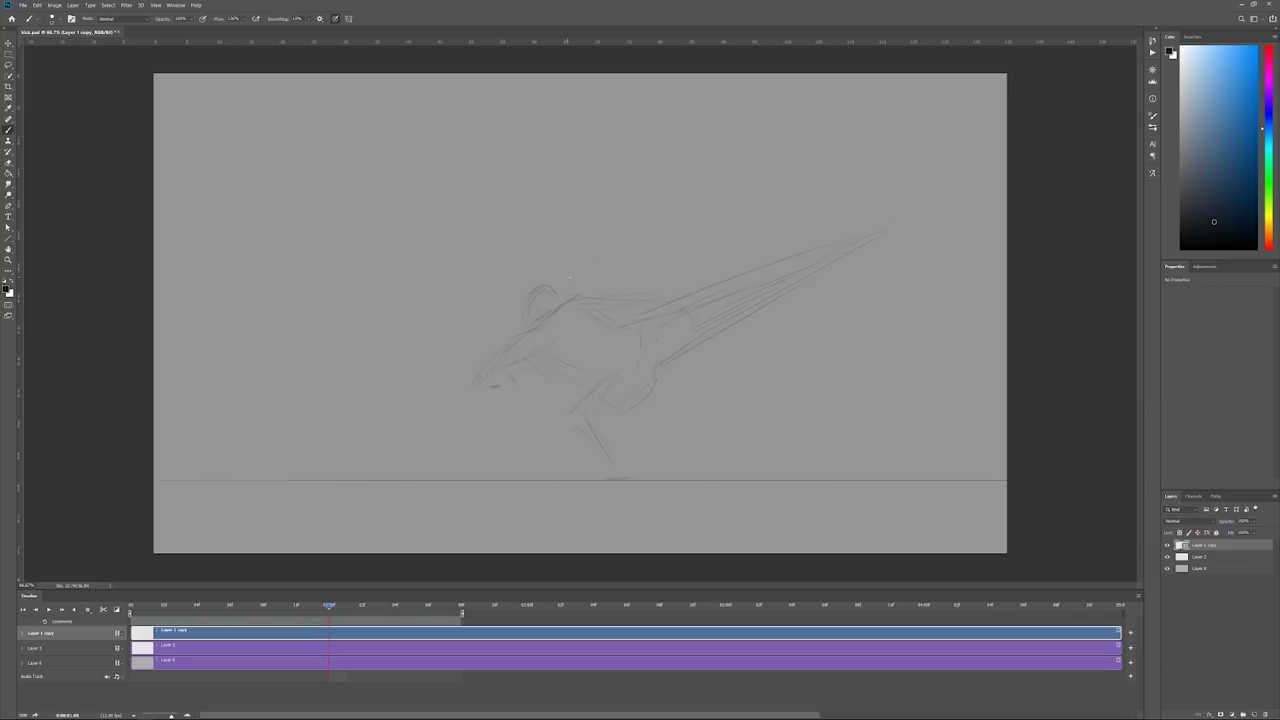
mouse_move(531, 318)
mouse_down()
mouse_move(560, 330)
mouse_move(563, 318)
mouse_up()
drag(573, 298, 562, 366)
drag(548, 352, 604, 388)
drag(558, 356, 594, 404)
mouse_move(577, 292)
mouse_down()
mouse_move(557, 329)
mouse_move(633, 277)
mouse_move(782, 260)
mouse_up()
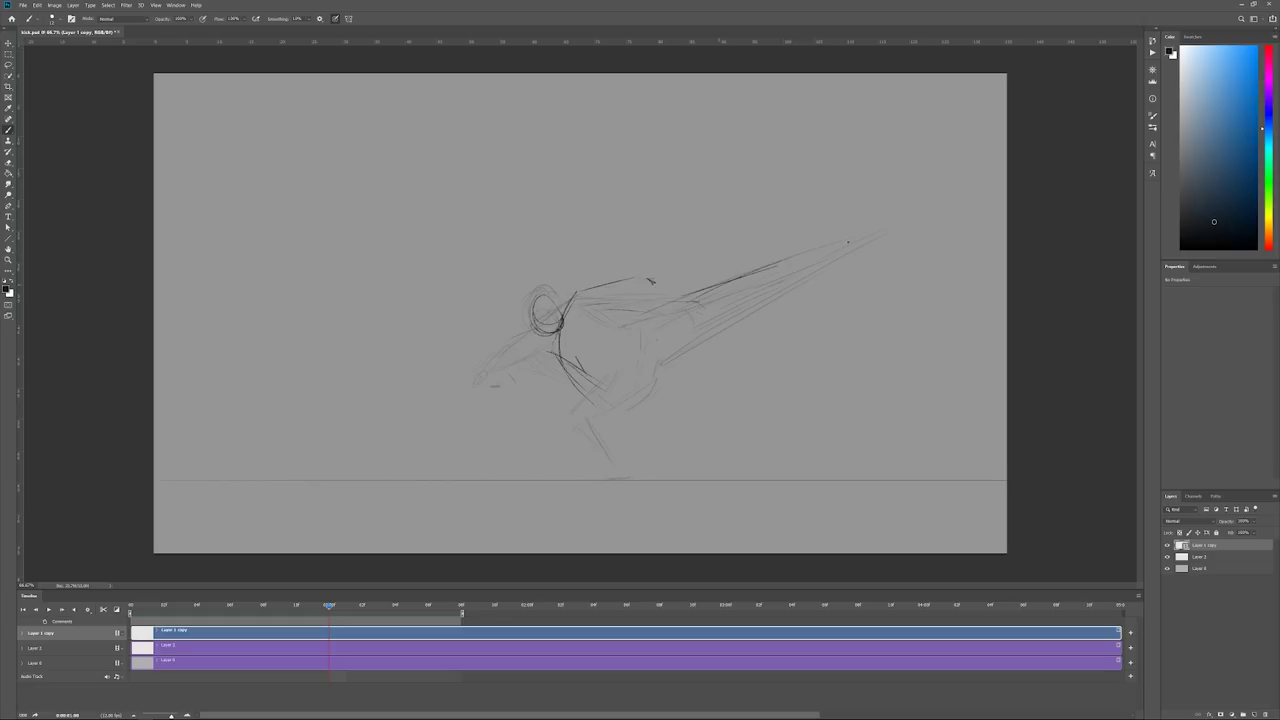
- Outline the extended kicking leg down to the hip, and add the belly and back lines
mouse_move(692, 294)
mouse_down()
mouse_move(808, 256)
mouse_move(722, 330)
mouse_up()
mouse_move(790, 264)
mouse_down()
mouse_move(889, 239)
mouse_move(844, 262)
mouse_up()
mouse_move(734, 320)
mouse_down()
mouse_move(668, 354)
mouse_move(658, 388)
mouse_up()
drag(578, 368, 618, 372)
drag(562, 315, 648, 304)
- Erase the figure's head, redraw it farther forward, and add the arm and the front contour
key(t)
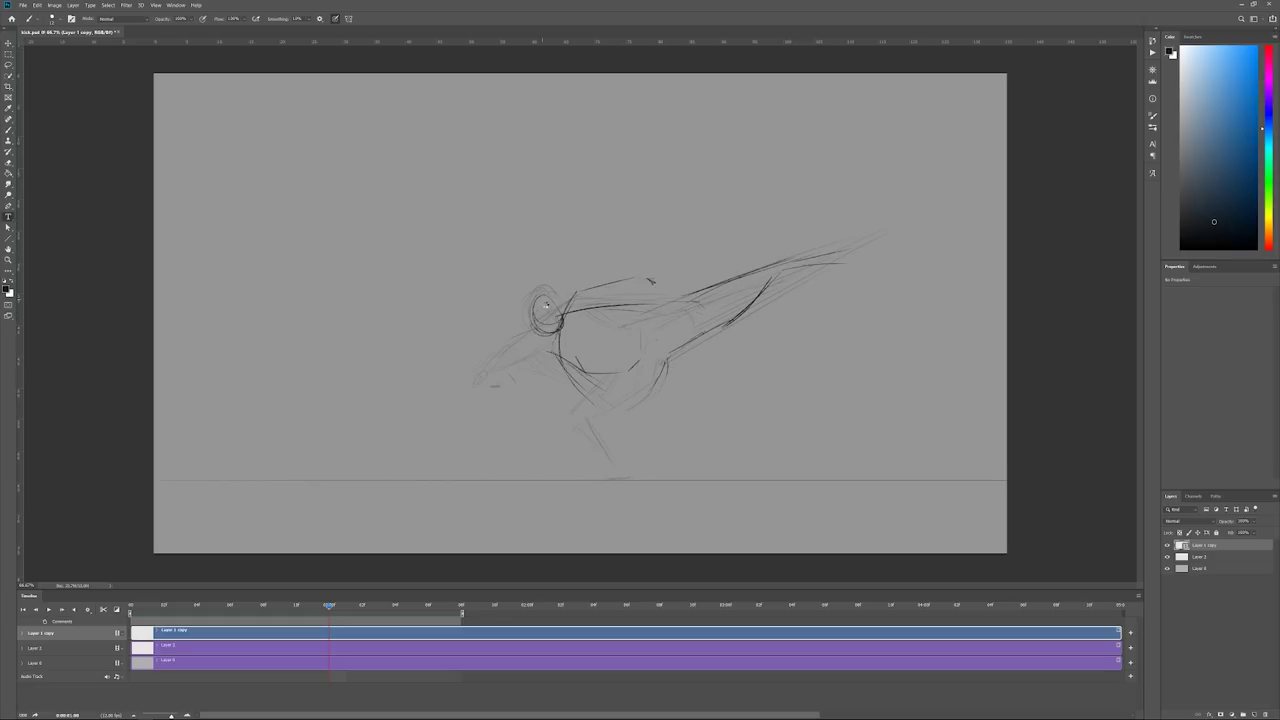
key(r)
key(e)
mouse_move(540, 297)
mouse_down()
mouse_move(541, 346)
mouse_move(550, 300)
mouse_move(557, 366)
mouse_up()
key(b)
drag(567, 378, 601, 413)
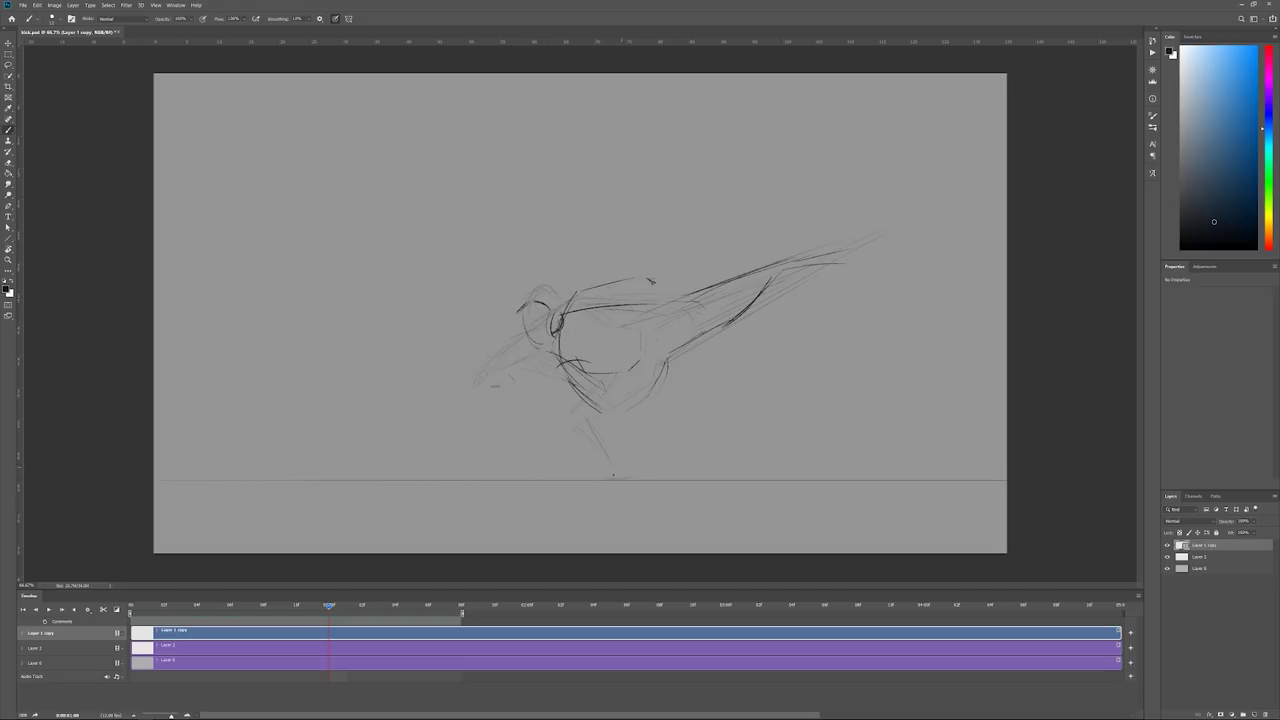
- Mark the planted foot on the ground line, then select the figure above it and move it slightly up
key(l)
drag(603, 478, 648, 436)
key(v)
drag(727, 343, 735, 327)
key(ctrl+t)
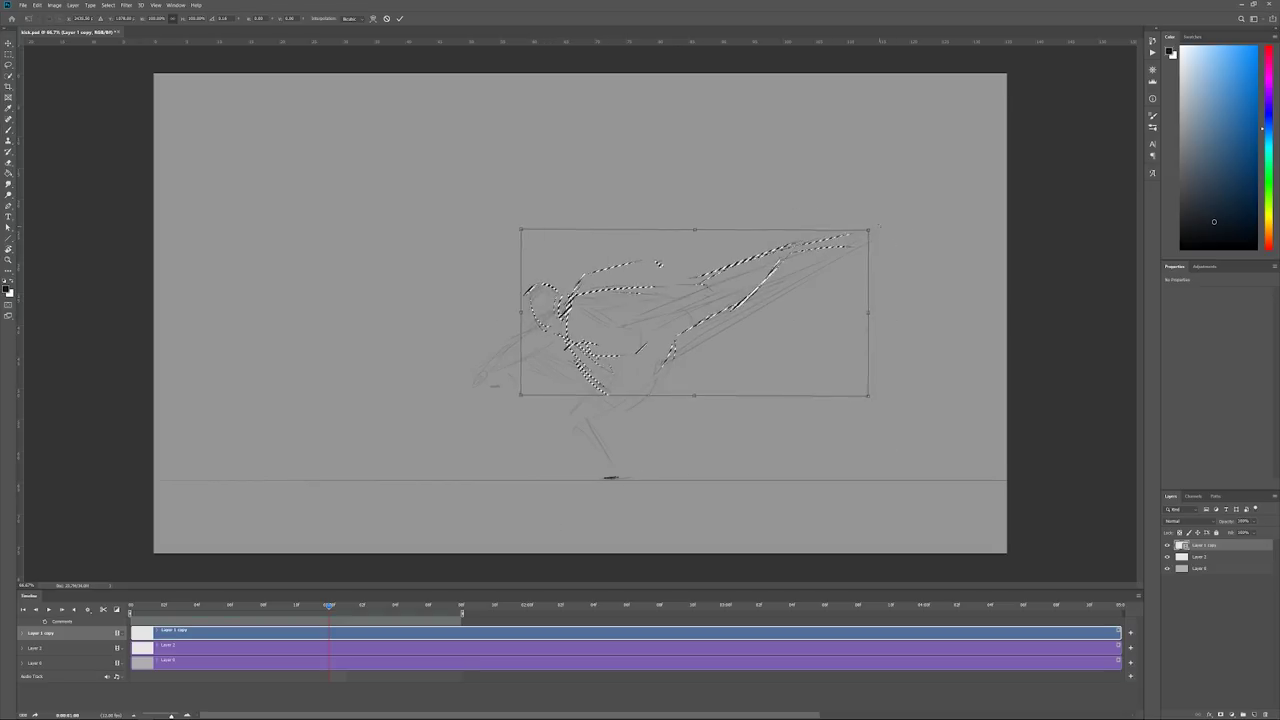
key(Return)
key(ctrl+d)
- Draw the supporting leg from hip to planted foot, checking it against the adjacent frame
key(b)
mouse_move(634, 354)
mouse_down()
mouse_move(608, 396)
mouse_move(617, 466)
mouse_up()
drag(635, 405, 621, 460)
key(Left)
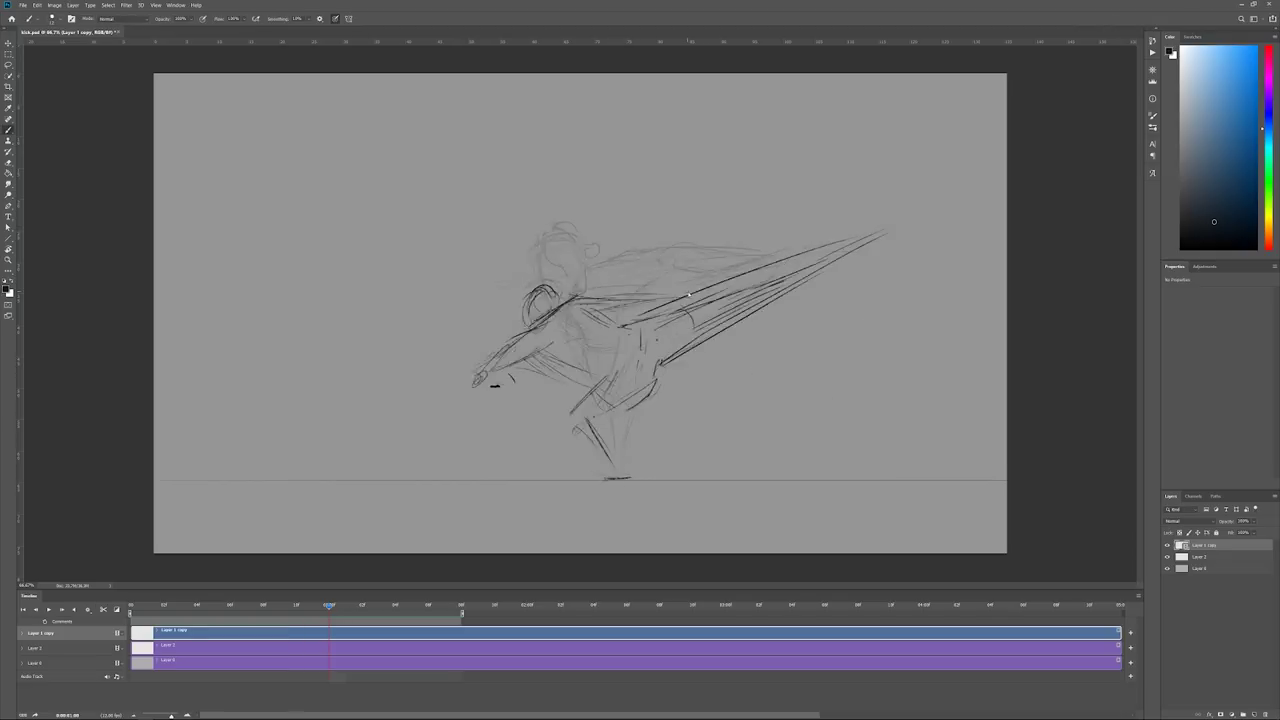
key(Right)
mouse_move(626, 353)
mouse_down()
mouse_move(674, 320)
mouse_move(663, 307)
mouse_up()
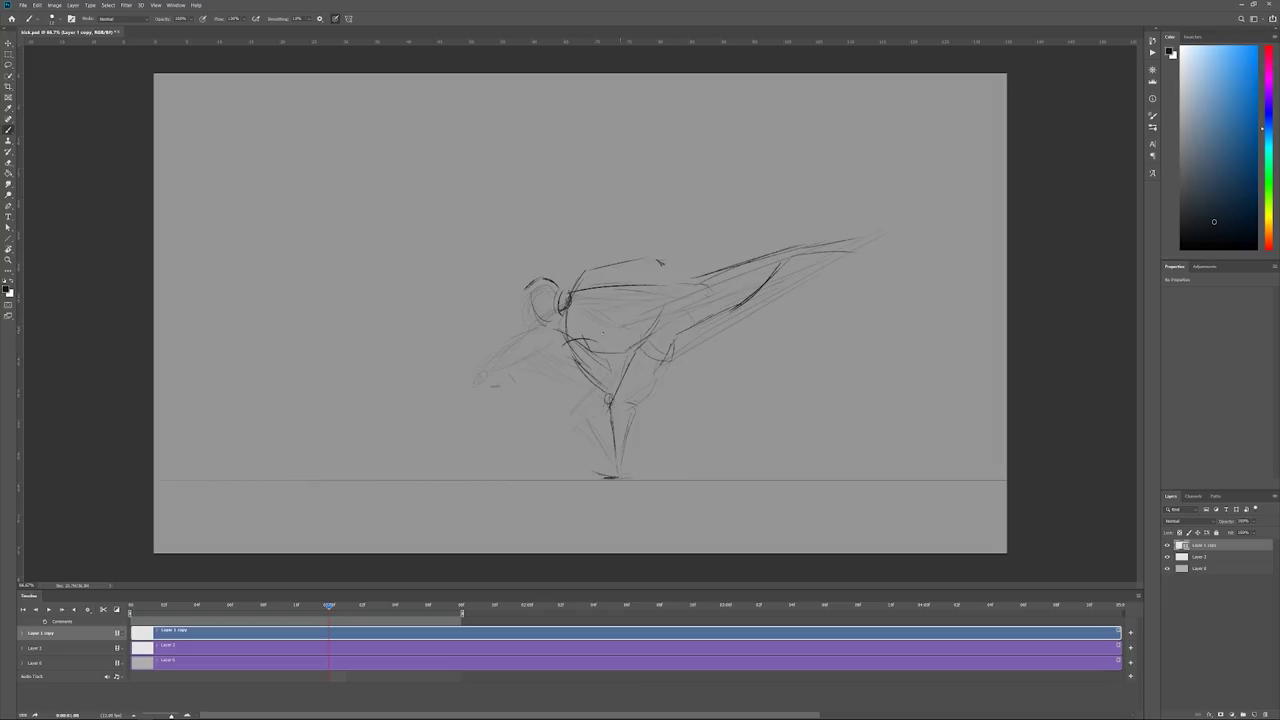
- Define the shoulder and arm opening, and darken the back, hip and kicking thigh contours
mouse_move(574, 330)
mouse_down()
mouse_move(604, 339)
mouse_move(599, 358)
mouse_up()
drag(567, 345, 589, 373)
drag(597, 281, 620, 288)
mouse_move(603, 282)
mouse_down()
mouse_move(646, 293)
mouse_move(746, 275)
mouse_move(670, 369)
mouse_up()
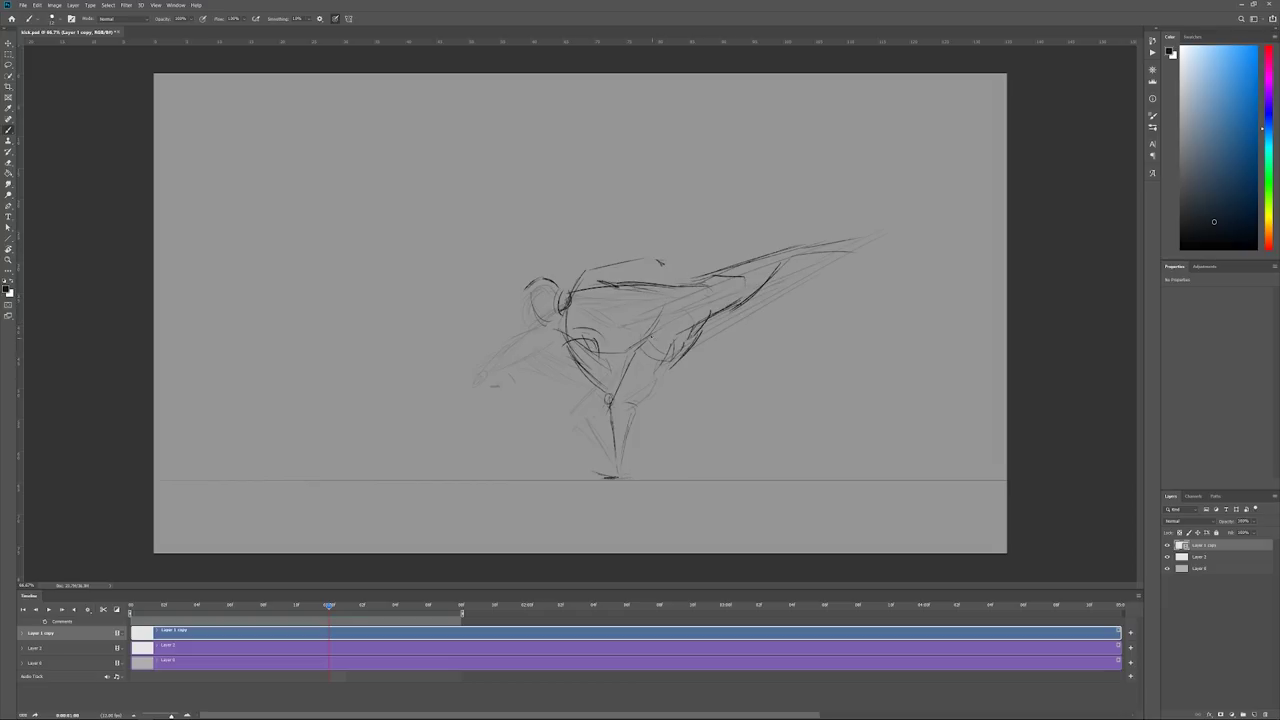
mouse_move(669, 288)
mouse_down()
mouse_move(650, 348)
mouse_move(698, 330)
mouse_move(624, 400)
mouse_move(616, 426)
mouse_up()
- Clean up the supporting leg and redraw its knee and shin lines
key(e)
key(b)
key(b)
drag(628, 396, 640, 436)
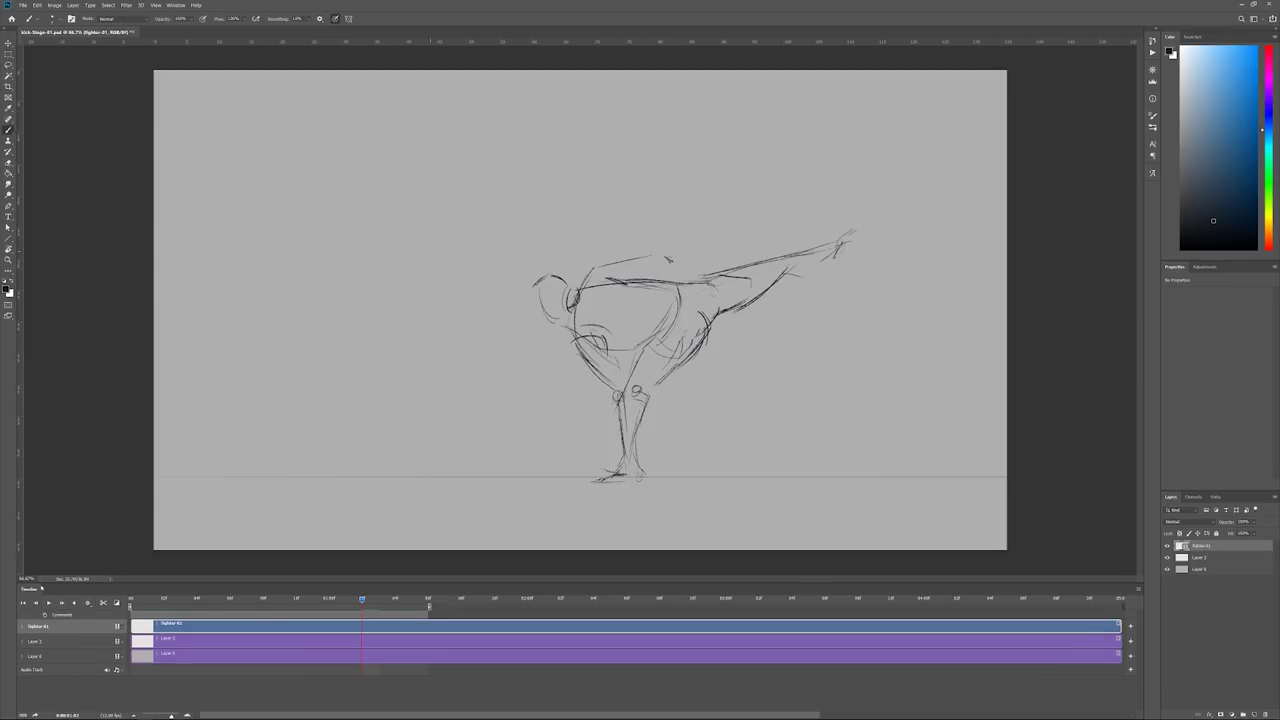
- Add a new blank video layer and stretch its clip back to the start of the timeline
click(178, 5)
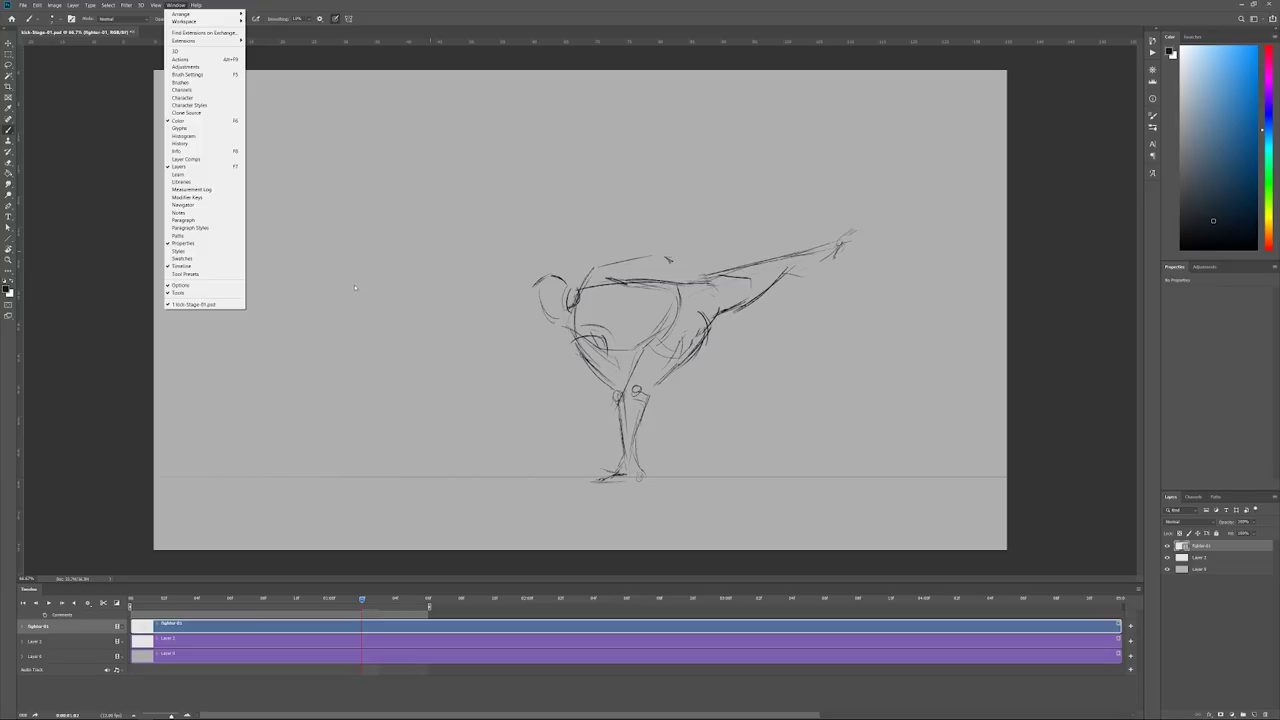
click(391, 328)
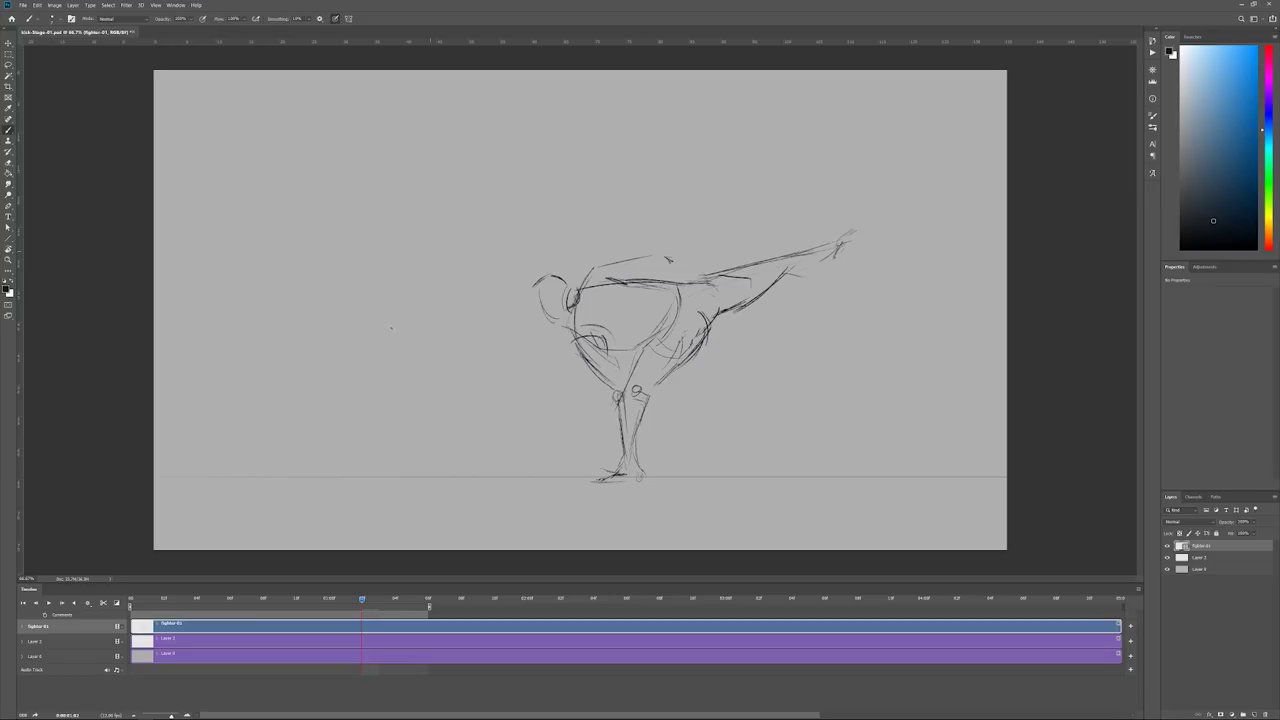
click(72, 5)
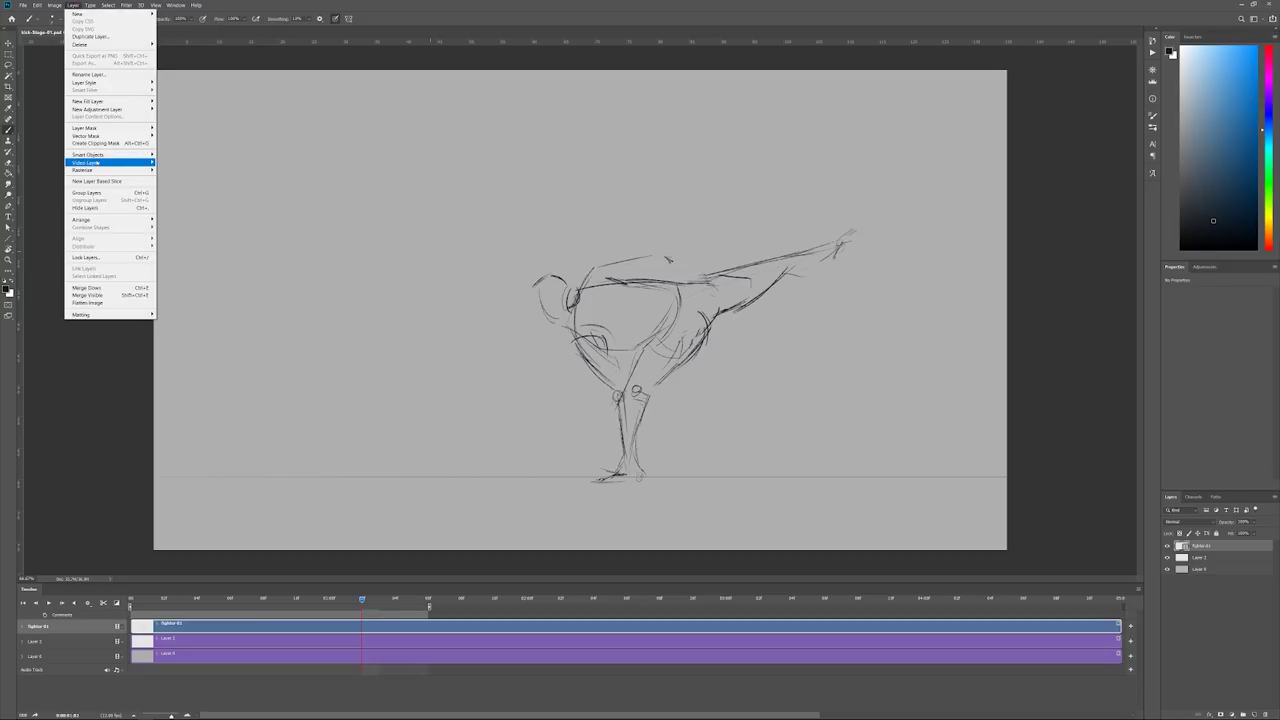
mouse_move(110, 162)
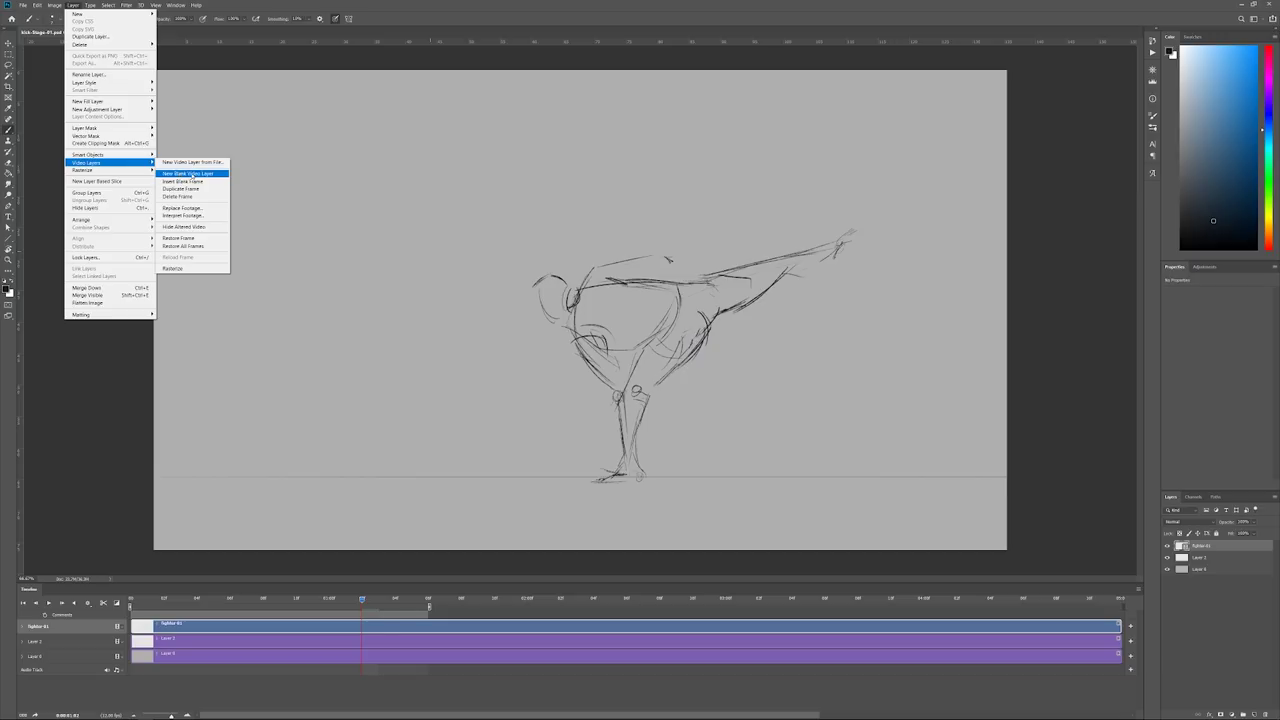
click(193, 174)
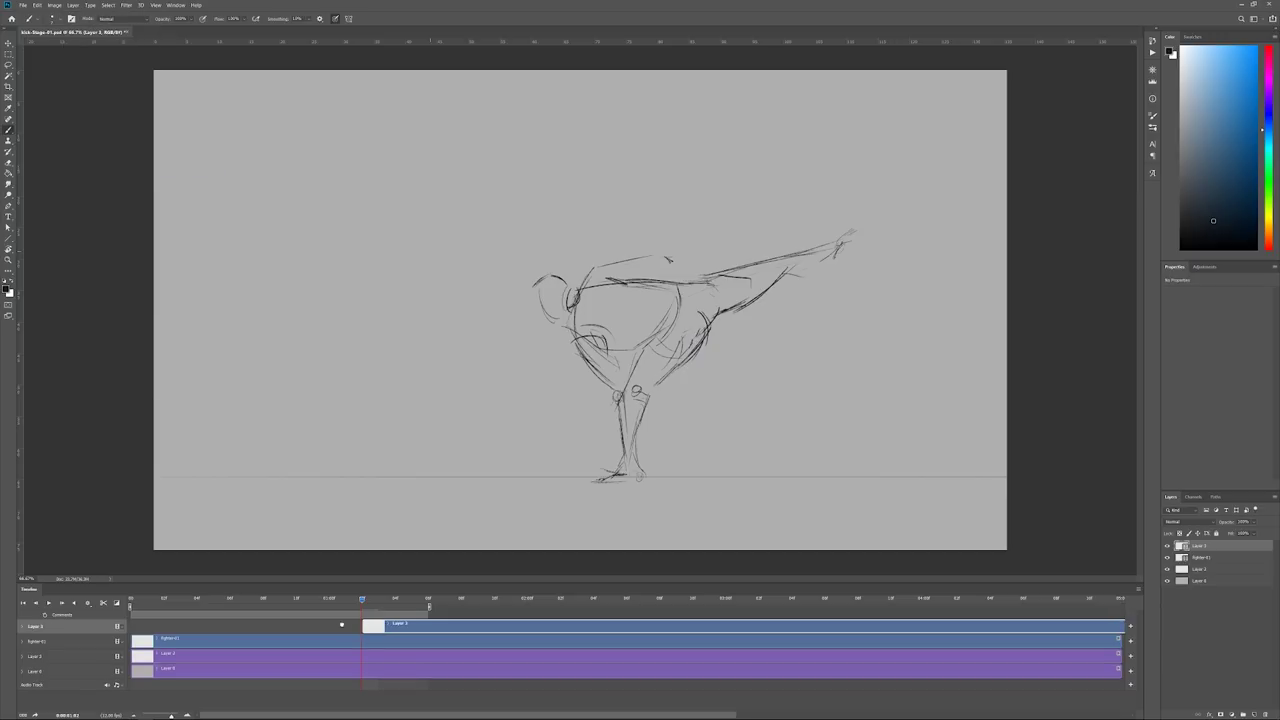
drag(341, 625, 170, 631)
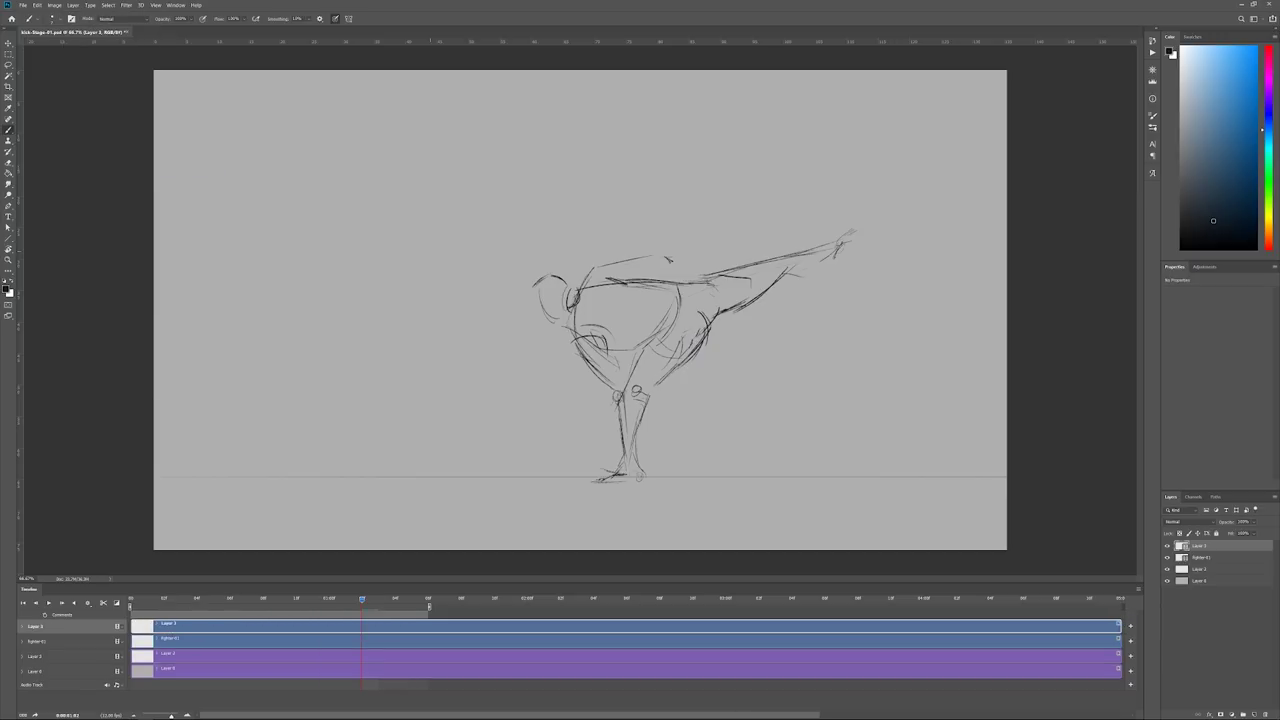
- On the blank video layer, write the numbers 1, 2 and 3 on three consecutive frames, working backwards from the current one
mouse_move(479, 209)
mouse_down()
mouse_move(480, 243)
mouse_move(478, 228)
mouse_move(444, 215)
mouse_up()
key(Left)
key(Left)
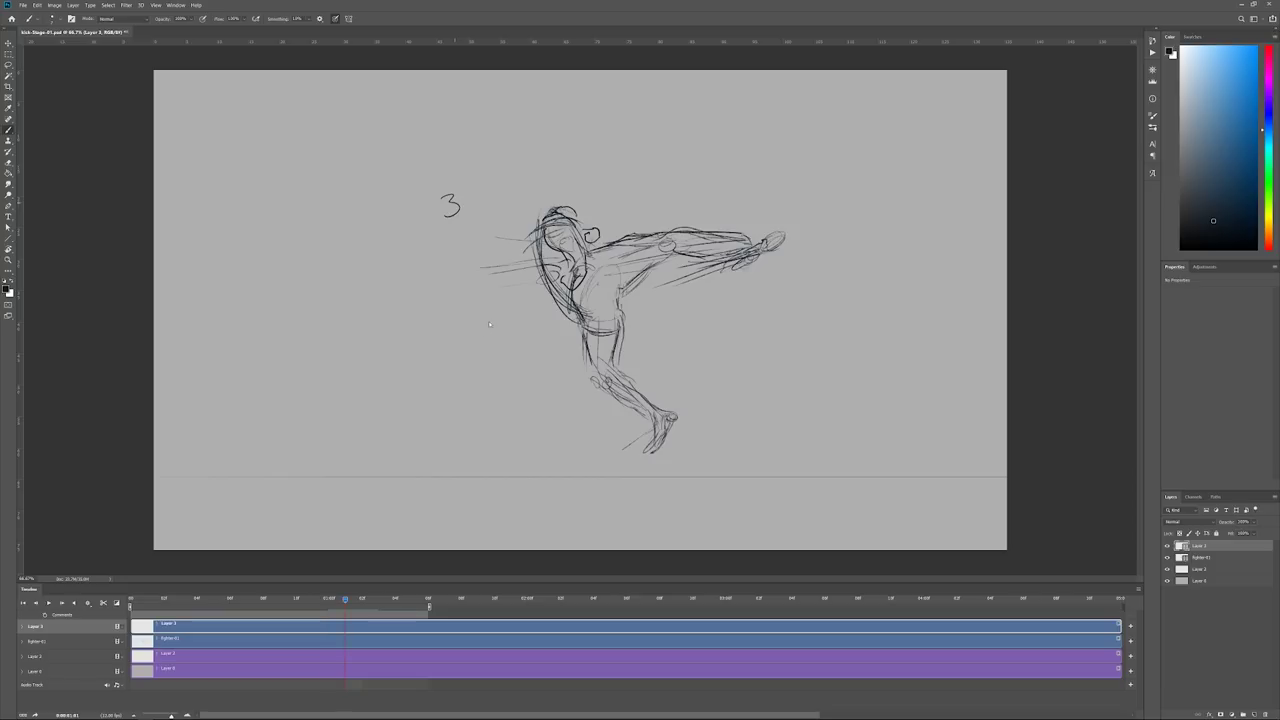
- Step back and forth through the numbered frames to review the drawing on each one
key(Left)
key(Left)
key(Right)
key(Right)
key(Right)
key(Right)
key(Right)
key(Right)
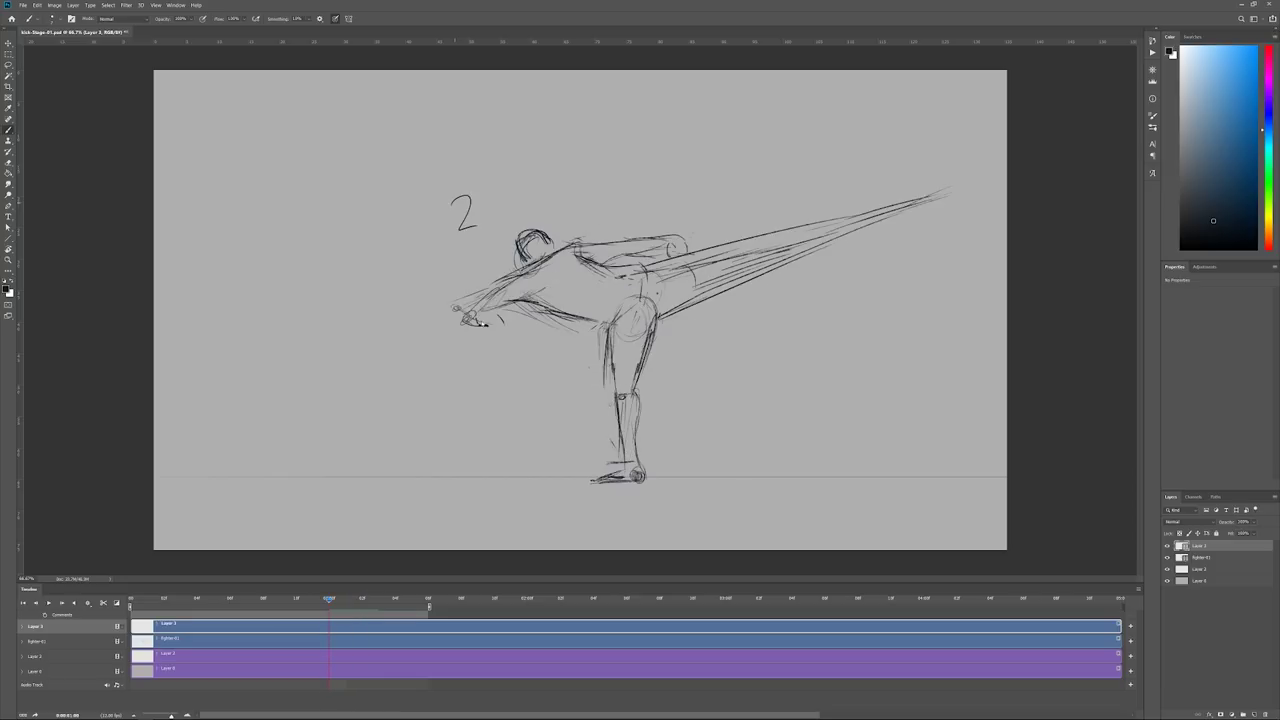
key(Left)
key(Left)
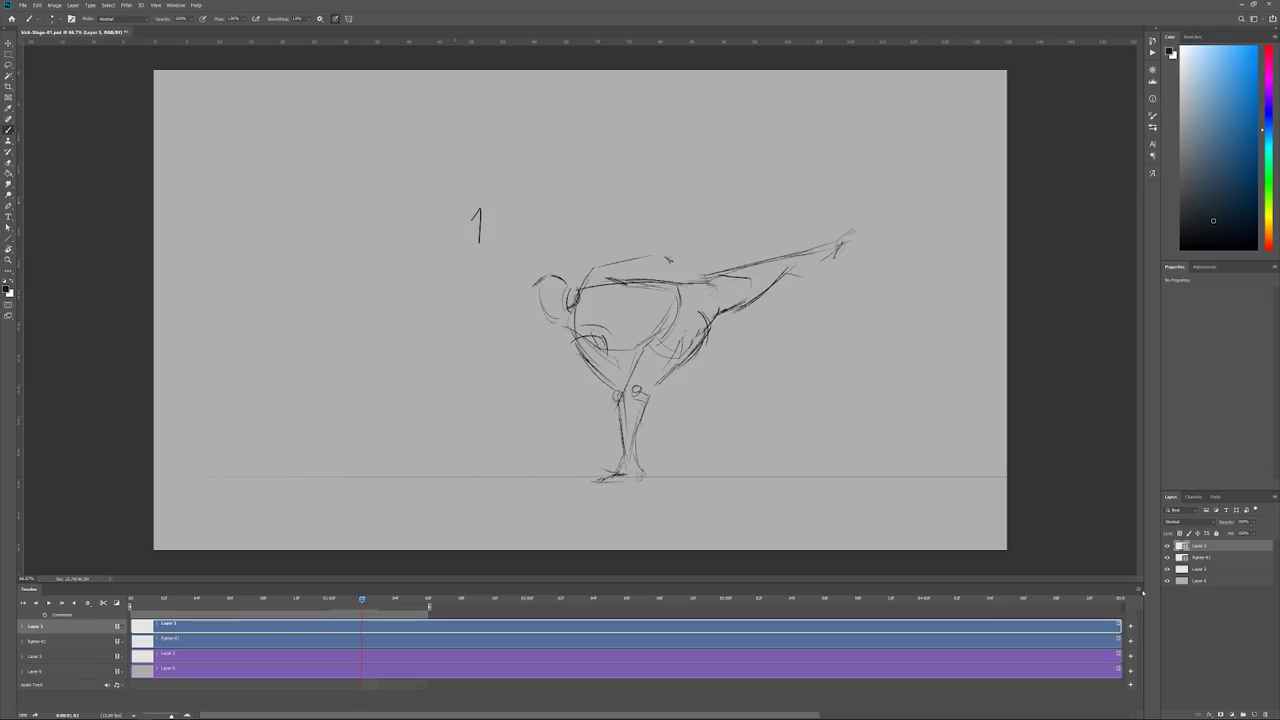
- Choose the Enable Timeline Shortcut Keys option, and delete the video layer with the test numbers
click(1140, 590)
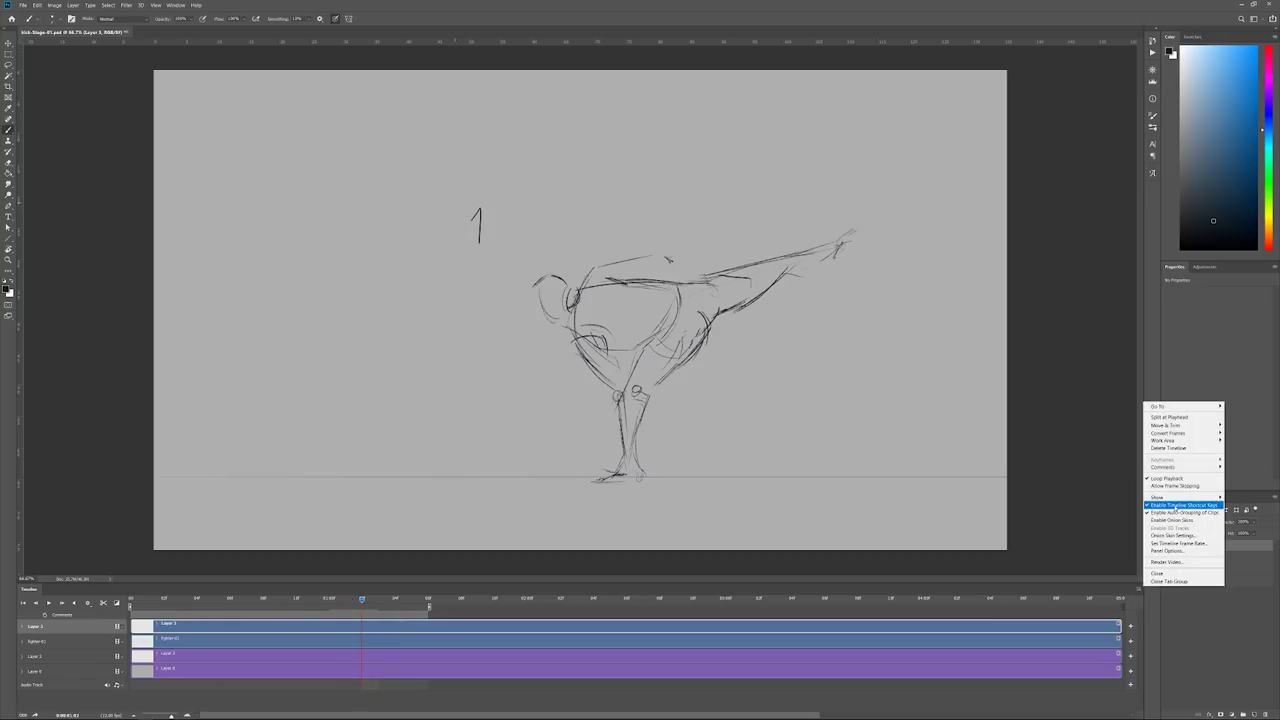
click(1183, 505)
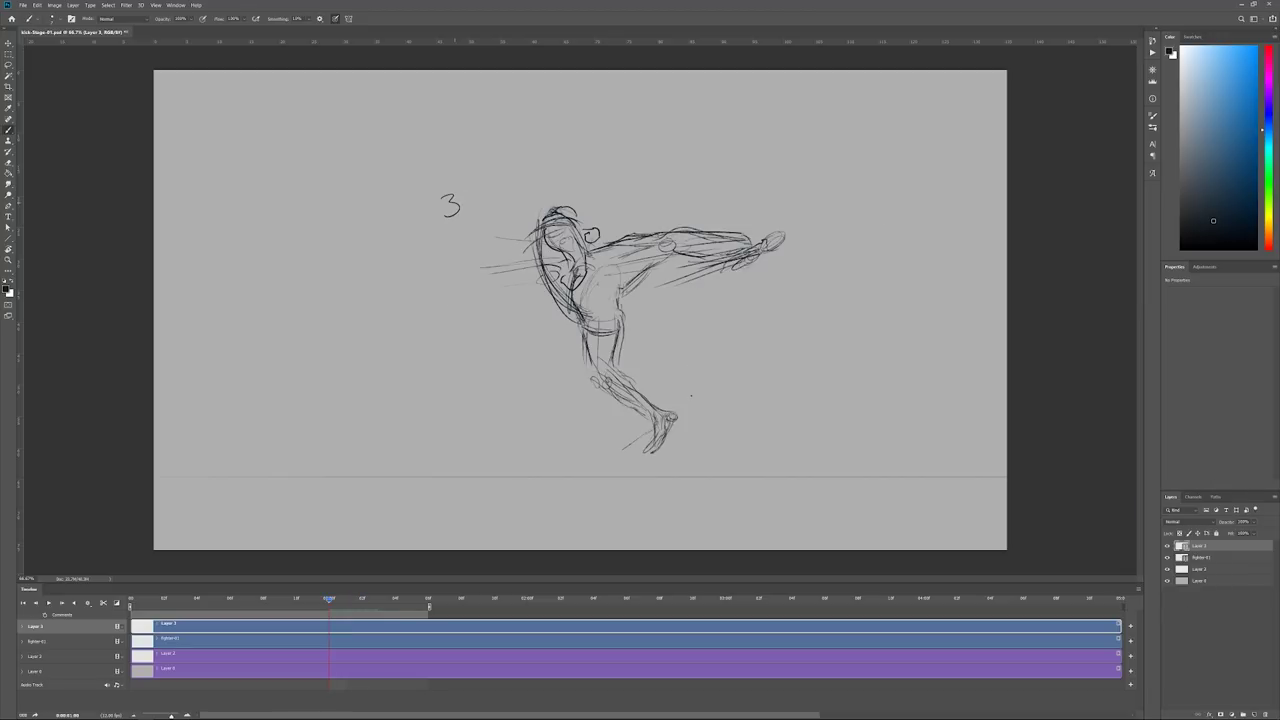
key(Delete)
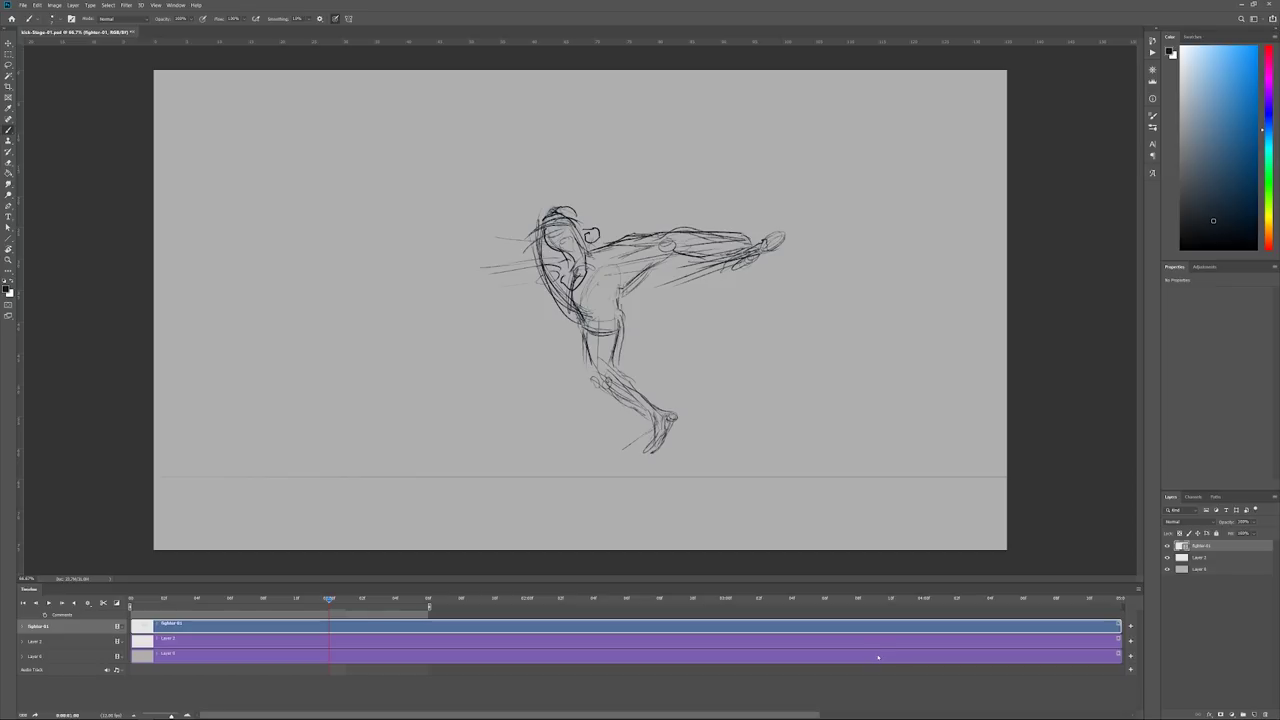
- Set the timeline frame rate to 12 fps
click(1137, 590)
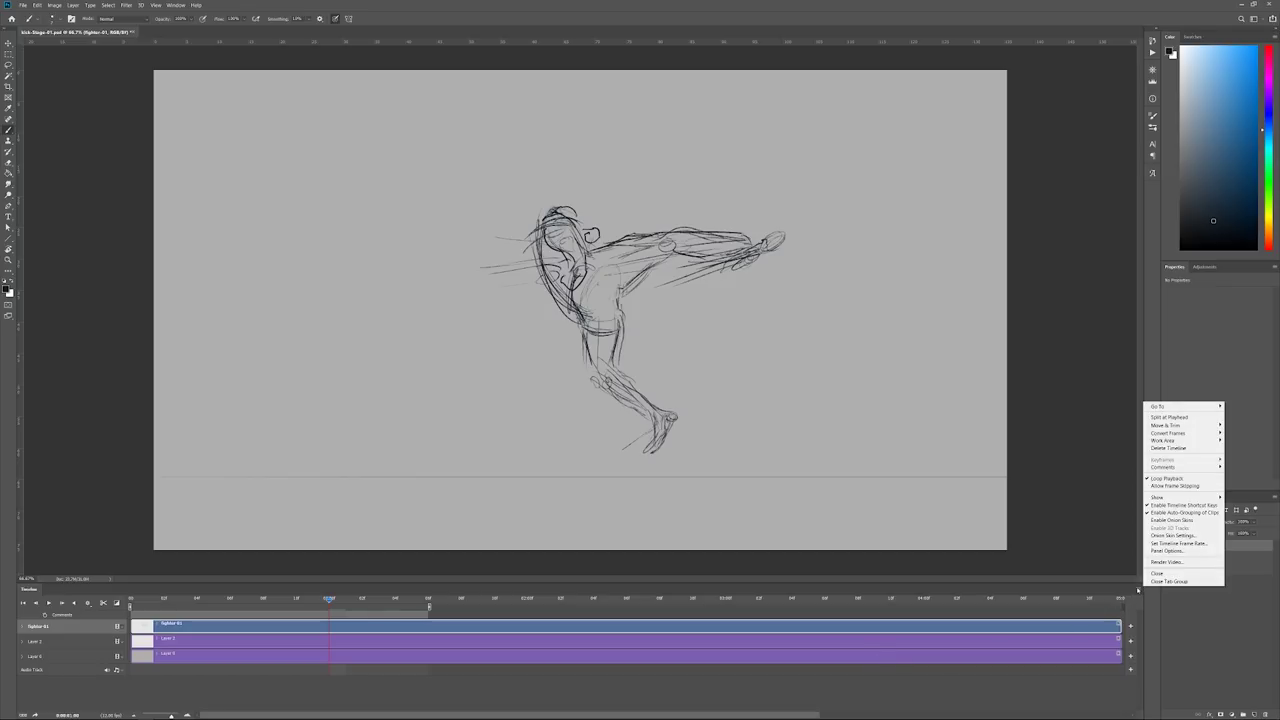
click(1180, 543)
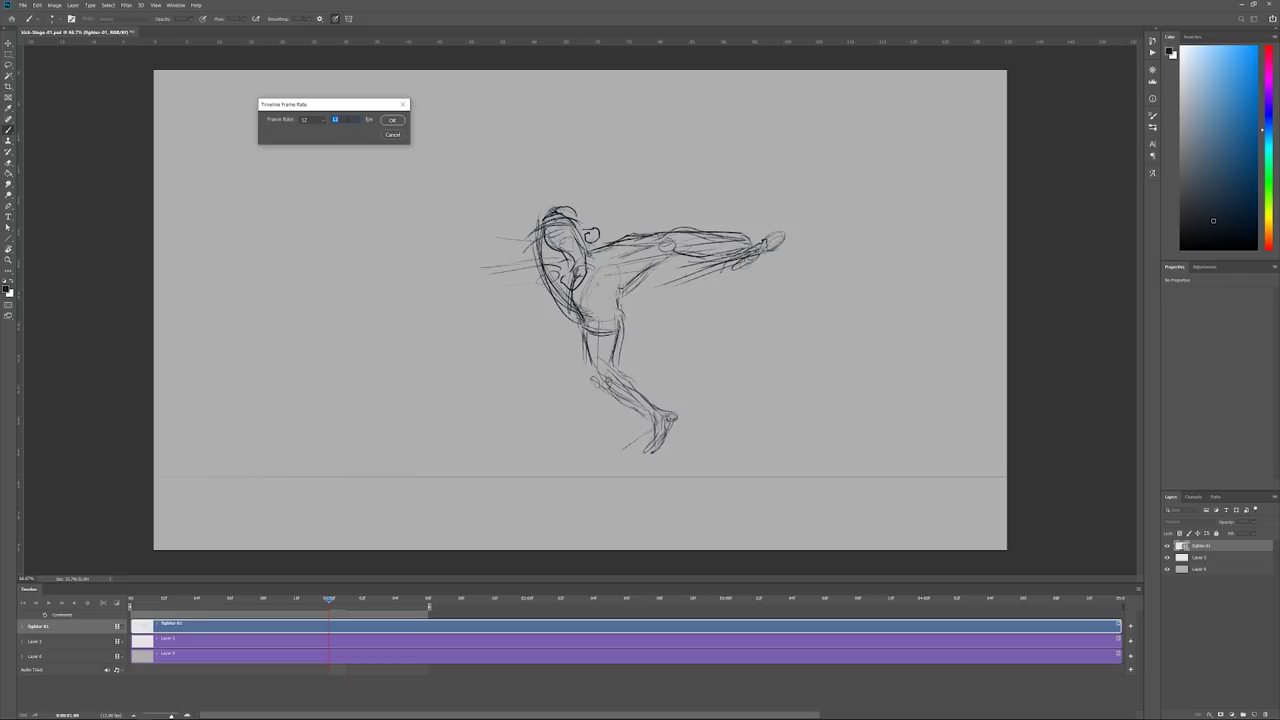
click(392, 120)
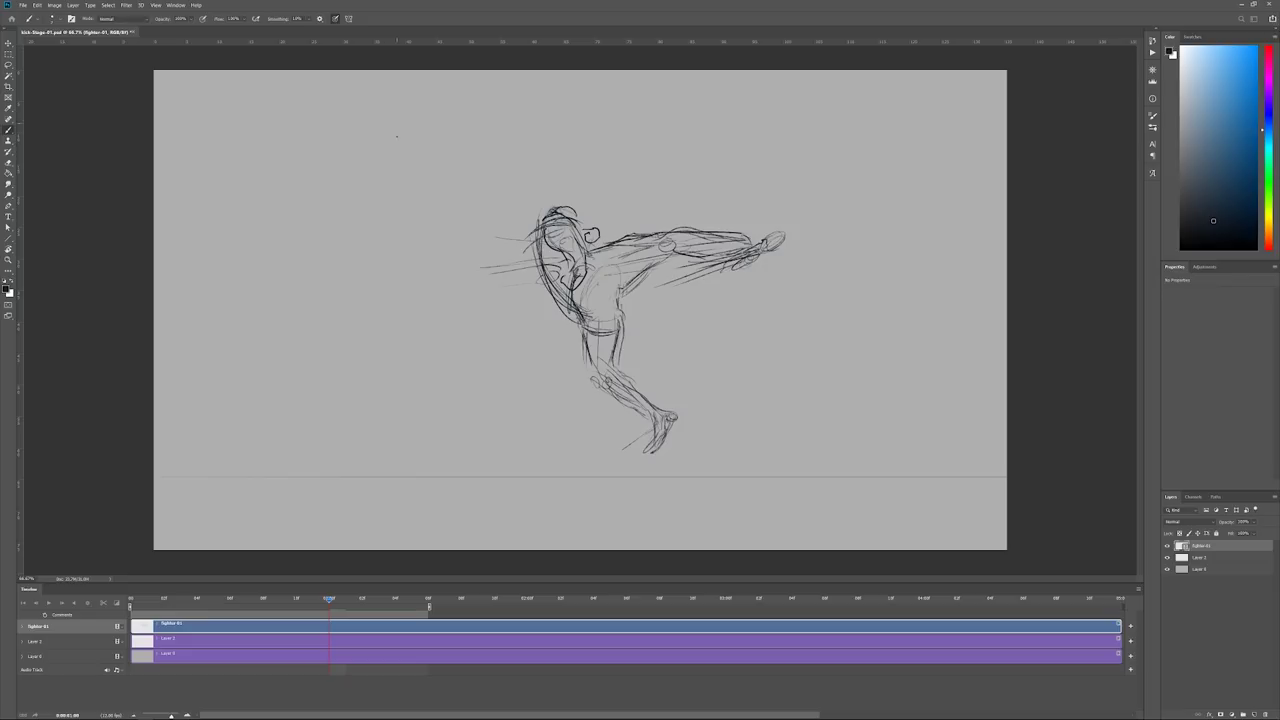
- Add another blank video layer above the fighter layer and extend its clip back to the start of the timeline
click(75, 5)
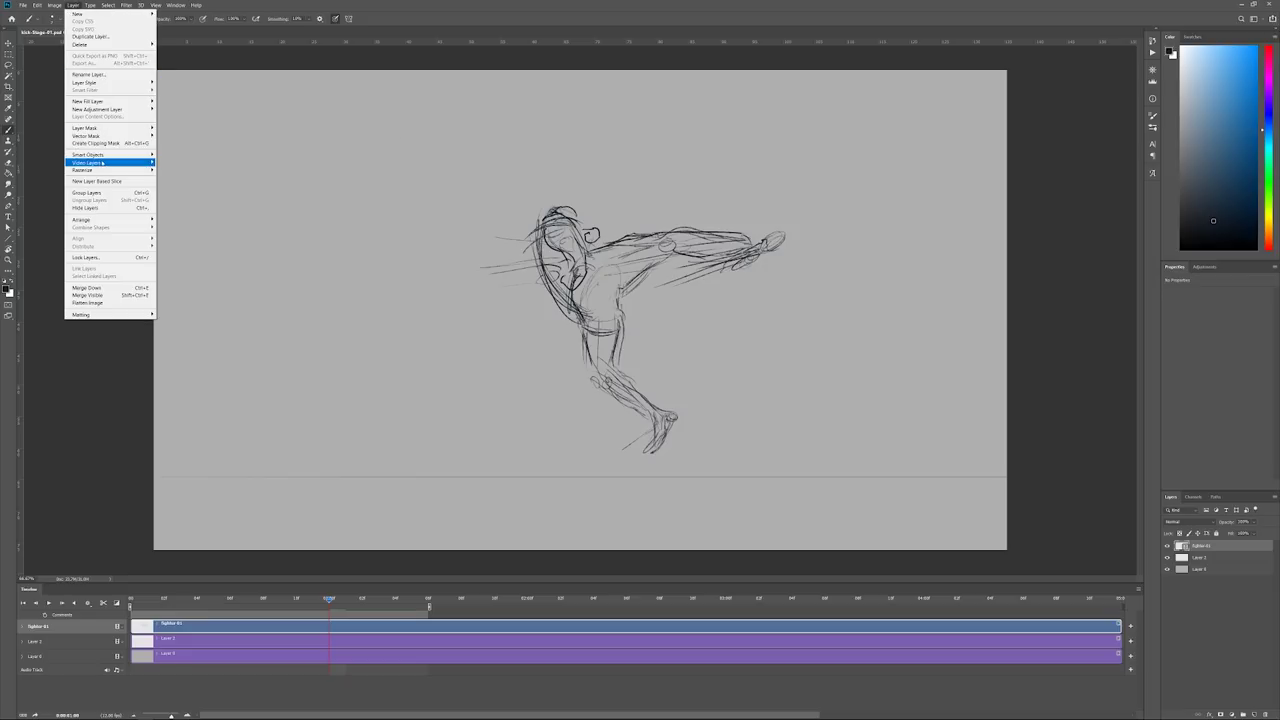
mouse_move(104, 164)
click(190, 174)
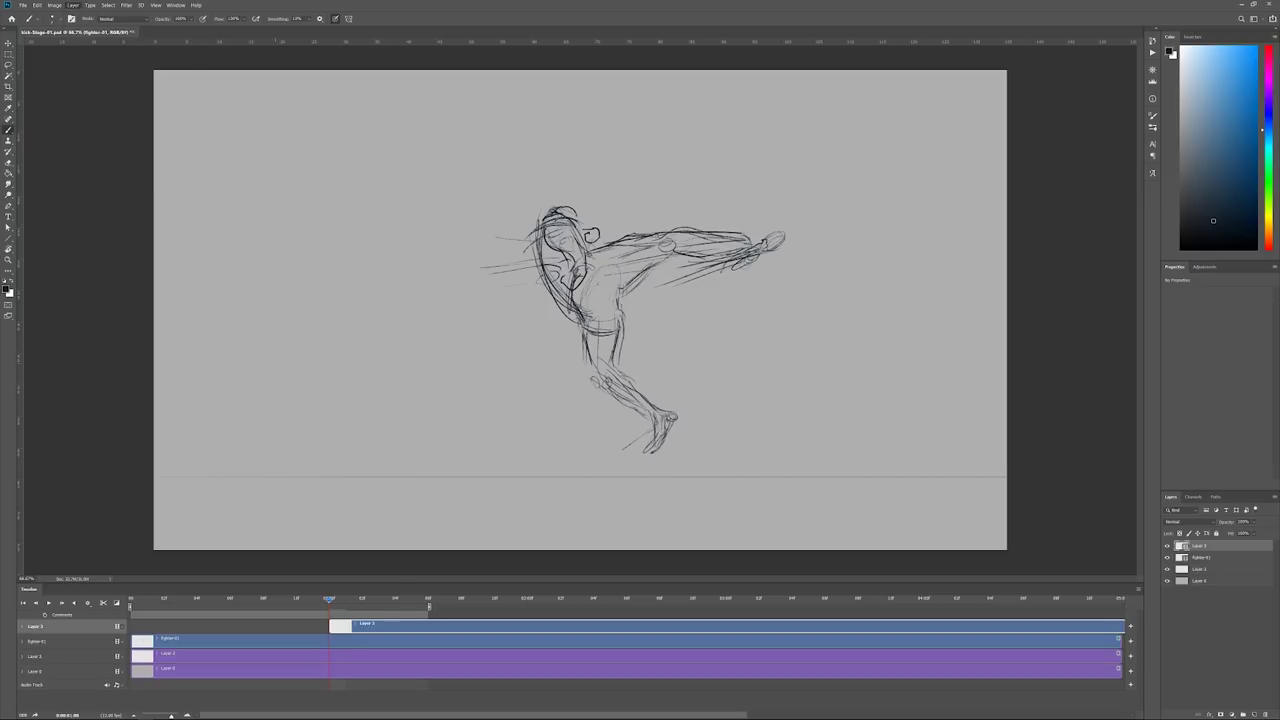
drag(328, 628, 135, 628)
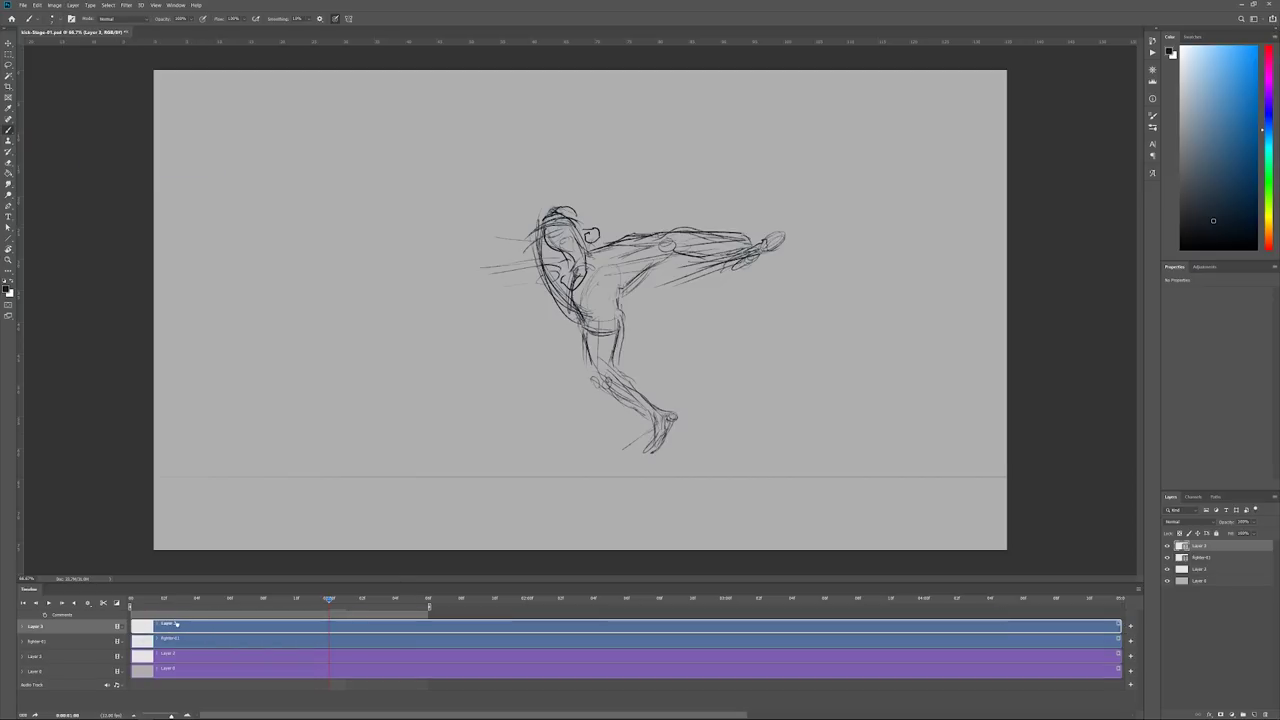
- Interpret the new video layer's footage at a frame rate of 12 fps
click(73, 6)
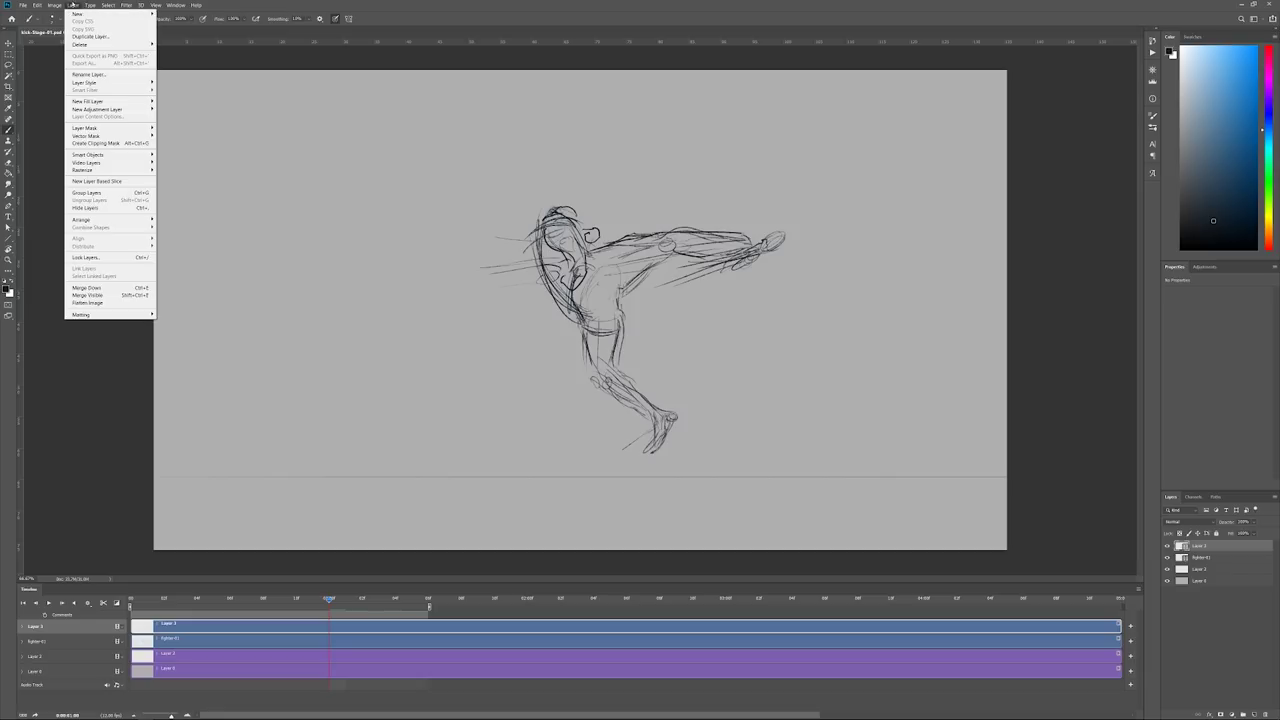
mouse_move(108, 162)
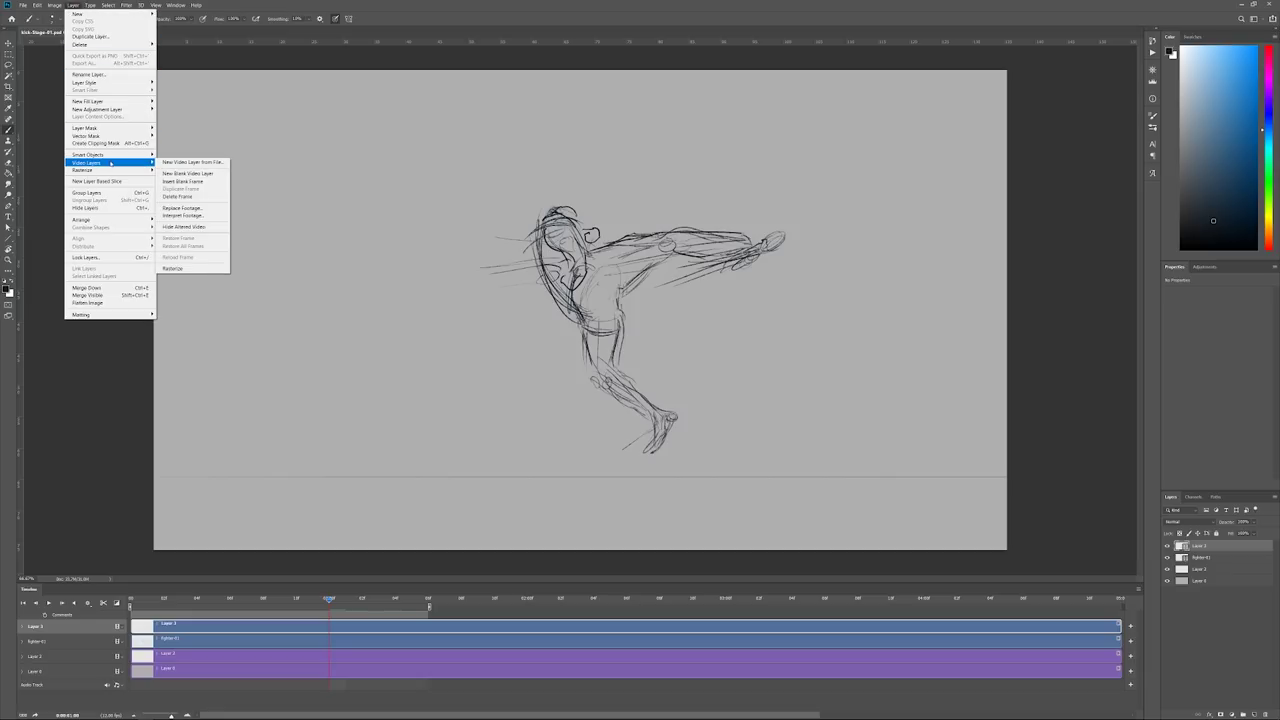
click(193, 216)
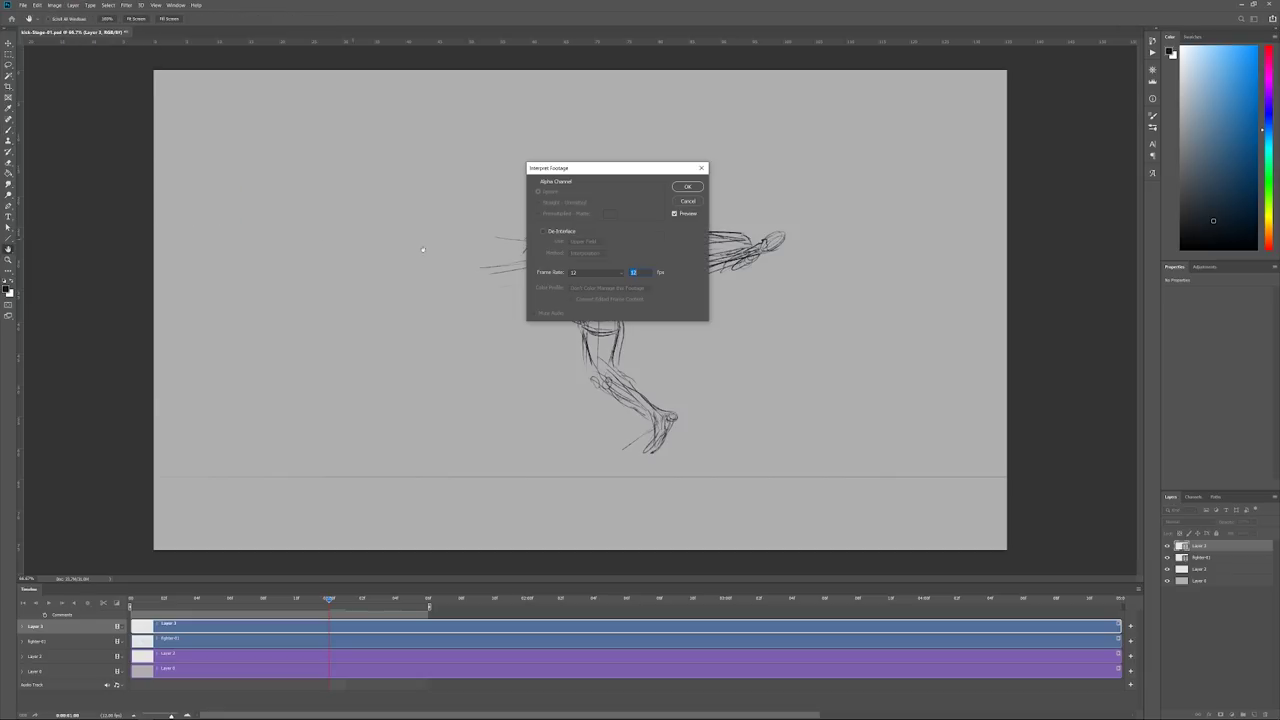
click(688, 187)
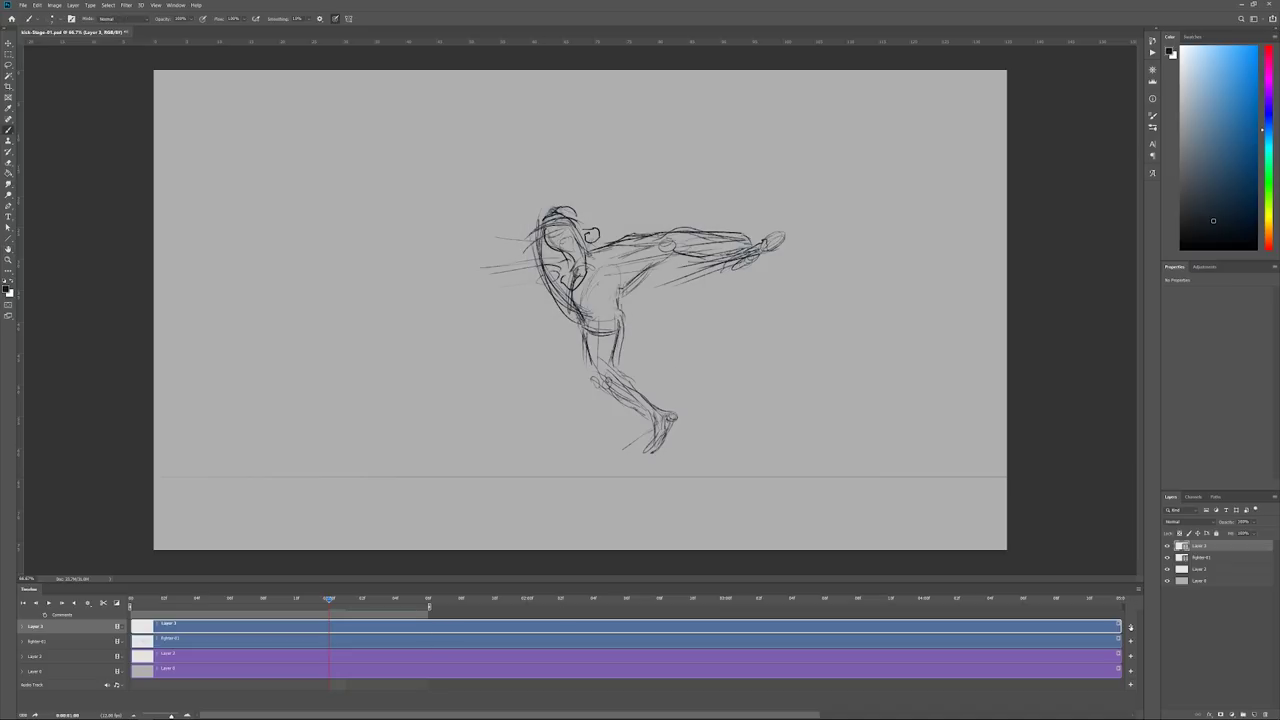
- Remove the new empty video layer from above the fighter layer
key(v)
click(777, 691)
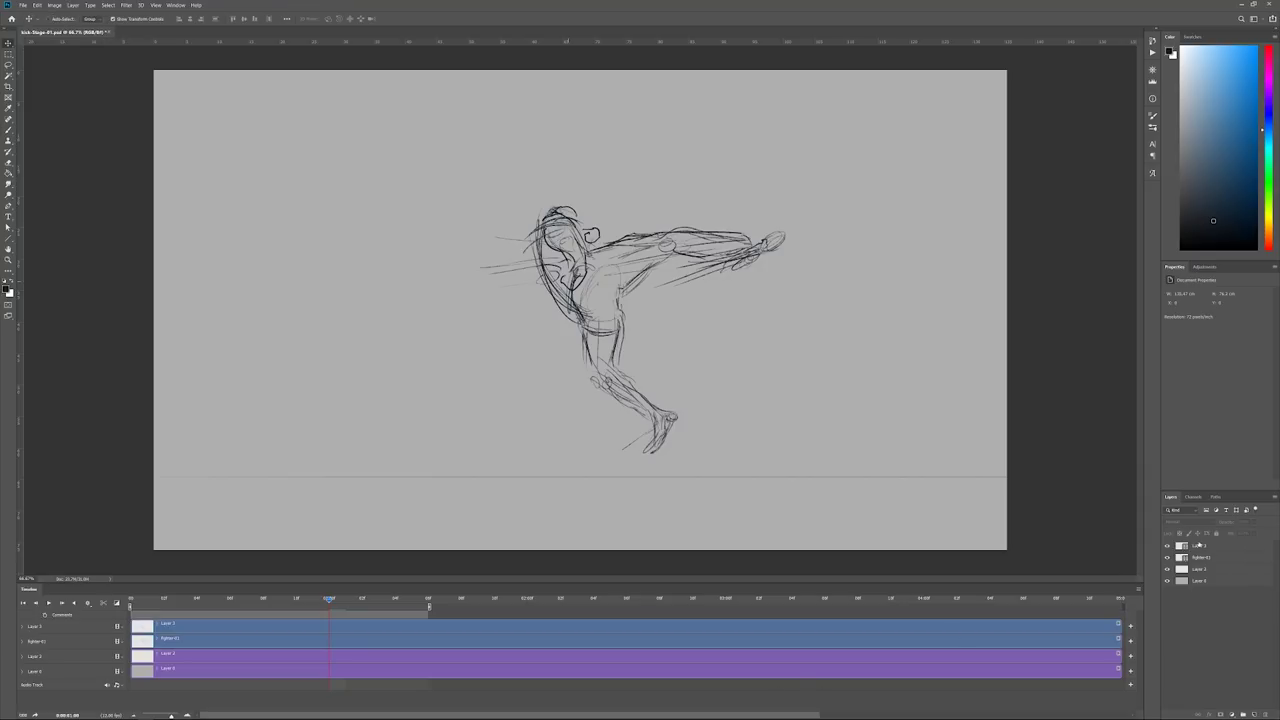
click(1198, 546)
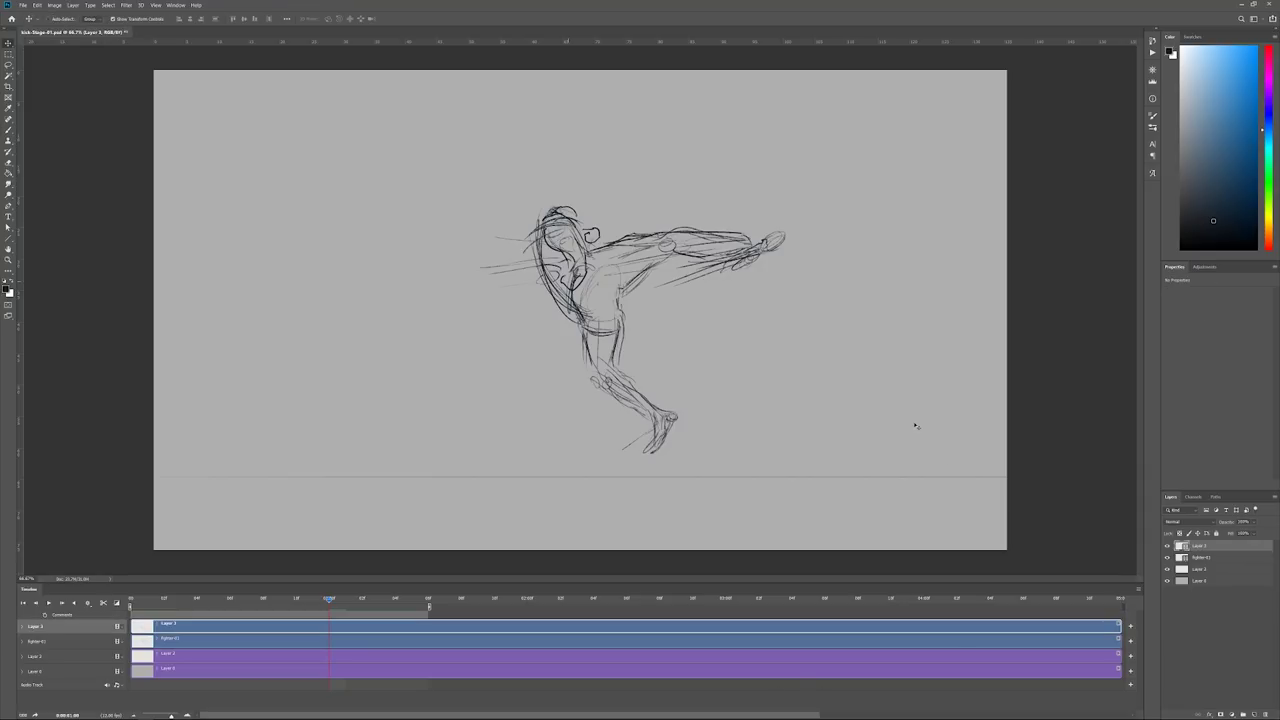
key(ctrl+e)
key(b)
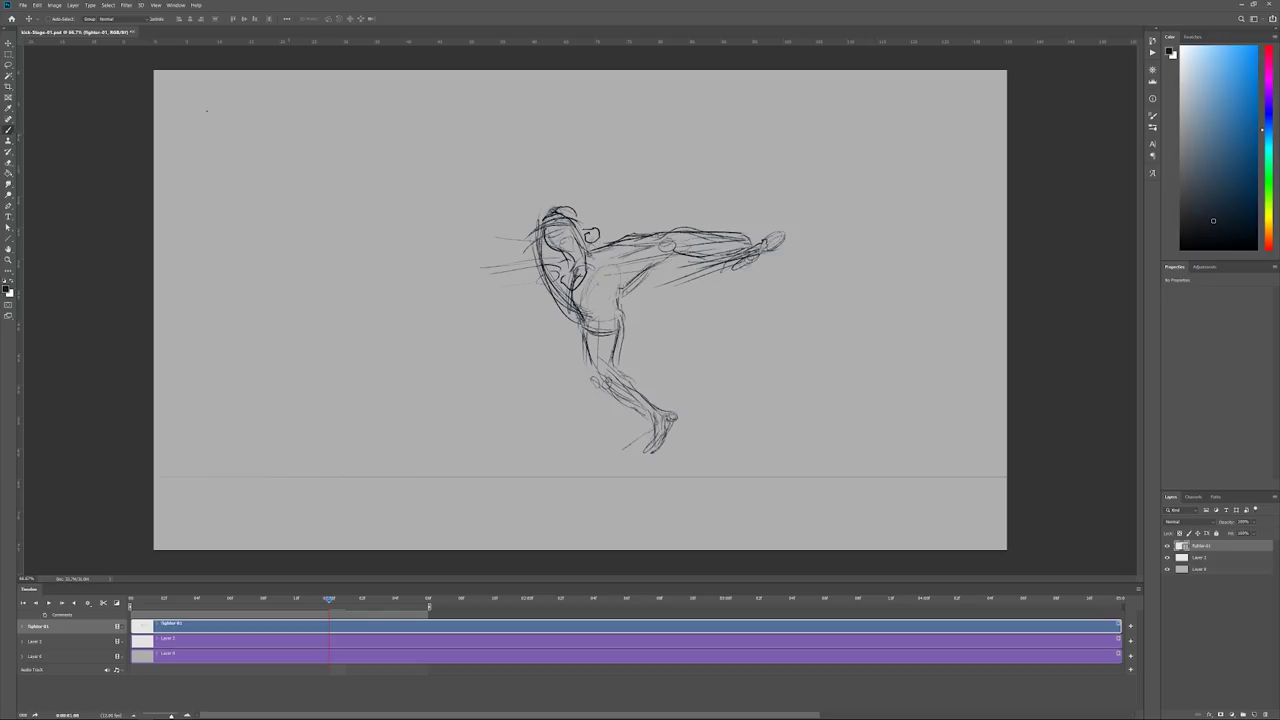
- Lasso the kicking fighter on the current frame, move the drawing up and to the right, and deselect it
key(l)
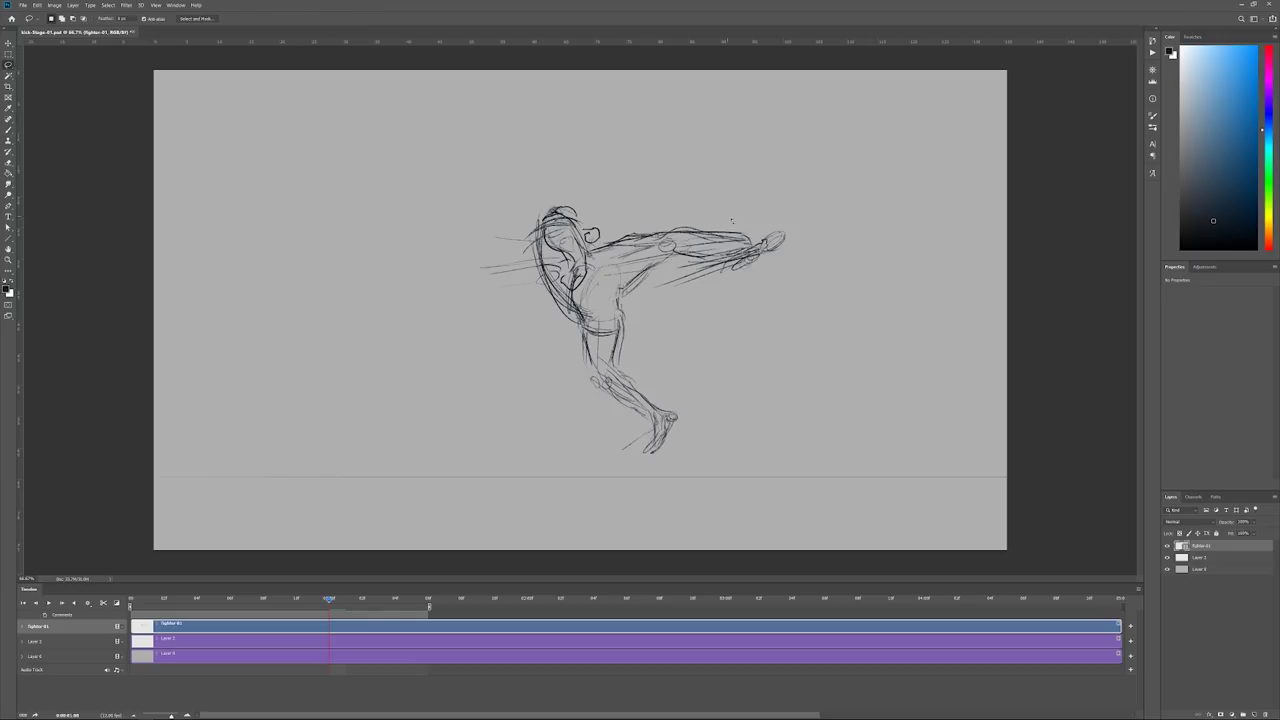
mouse_move(802, 225)
mouse_down()
mouse_move(718, 452)
mouse_move(481, 367)
mouse_move(728, 154)
mouse_move(795, 215)
mouse_up()
key(v)
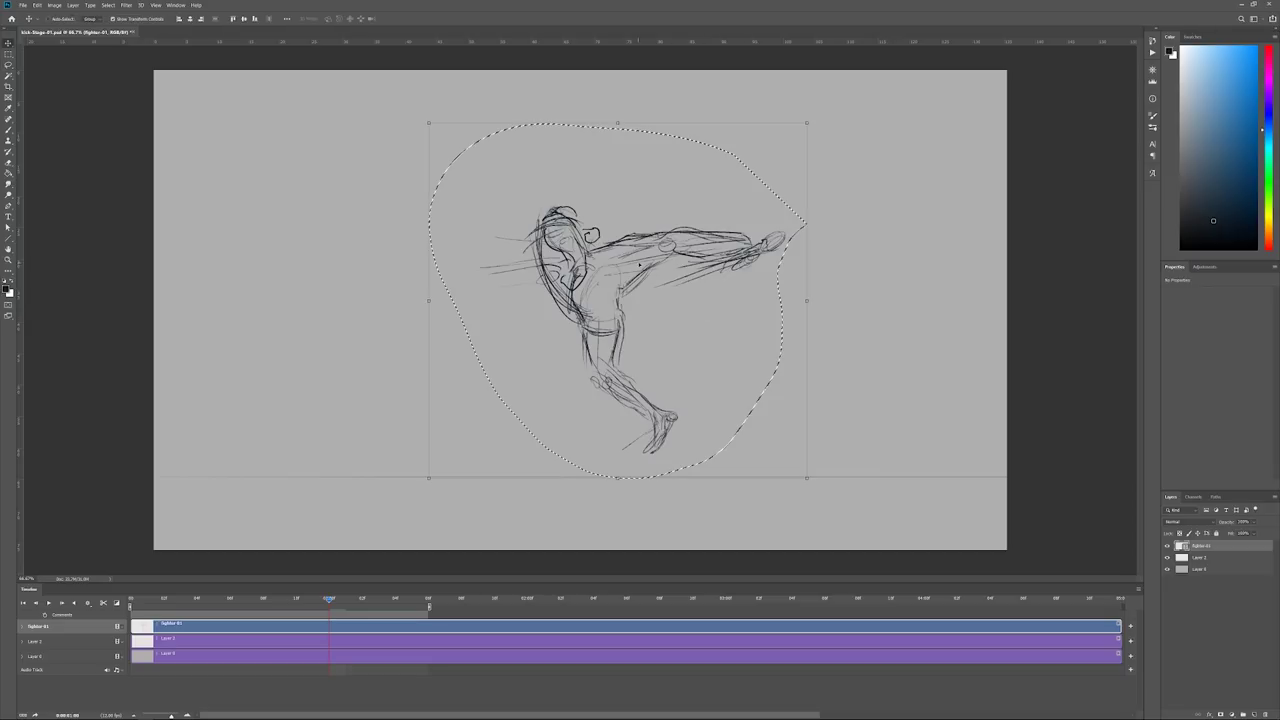
drag(665, 240, 798, 190)
key(ctrl+d)
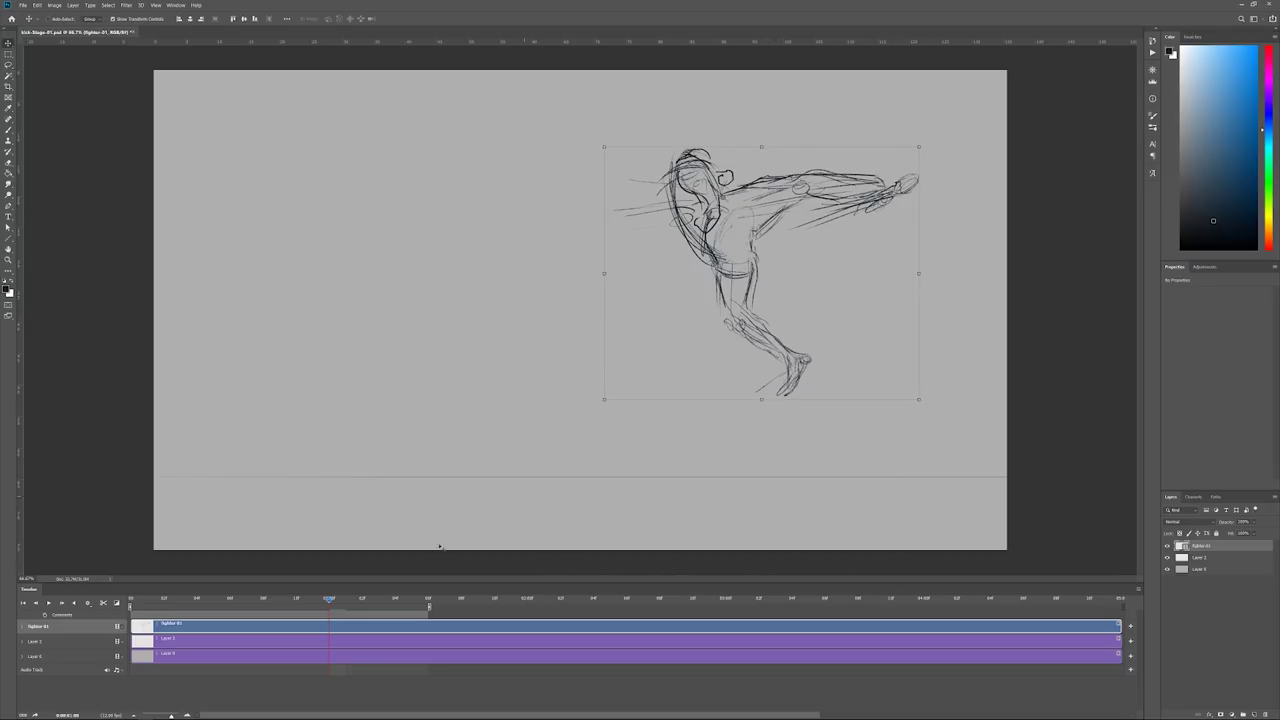
- Scrub the timeline around the moved frame, undo the fighter's move, and clear the selection
mouse_move(328, 598)
mouse_down()
mouse_move(312, 598)
mouse_move(331, 593)
mouse_up()
key(ctrl+z)
key(ctrl+z)
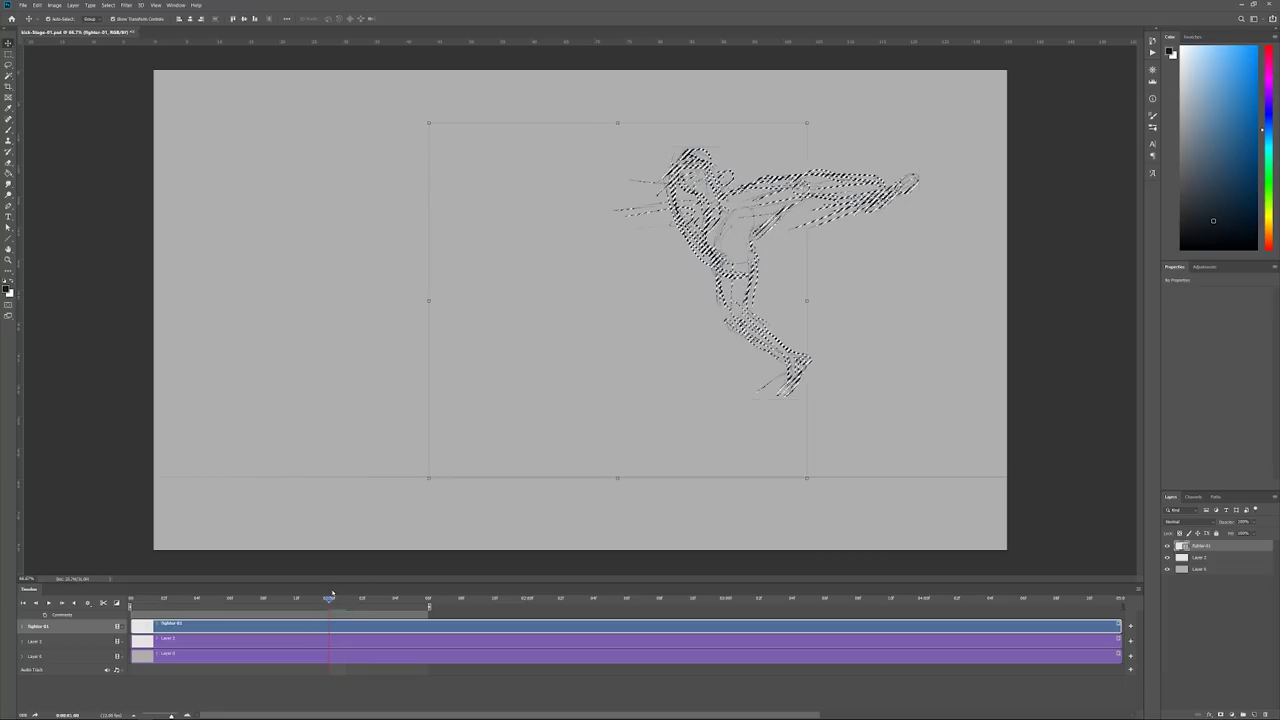
key(ctrl+d)
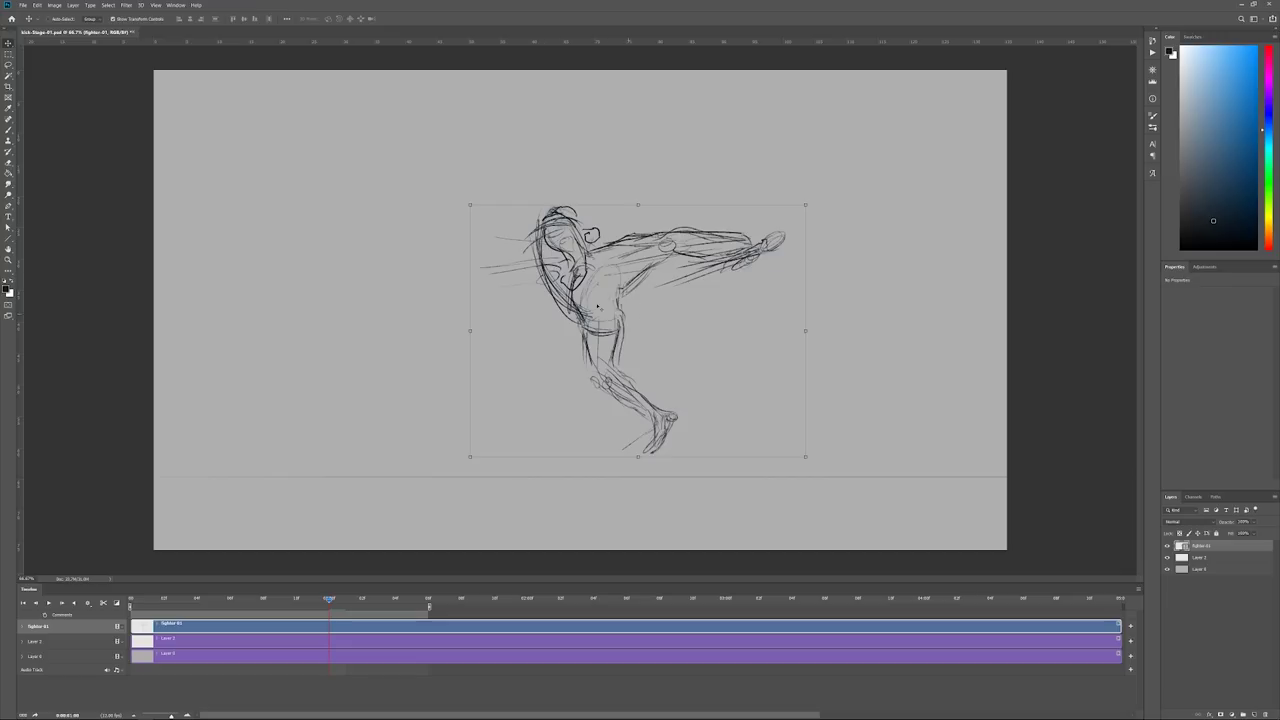
- Move the fighter drawing around the canvas without a selection, scrubbing the timeline to compare neighbouring frames
mouse_move(600, 287)
mouse_down()
mouse_move(383, 243)
mouse_move(383, 220)
mouse_up()
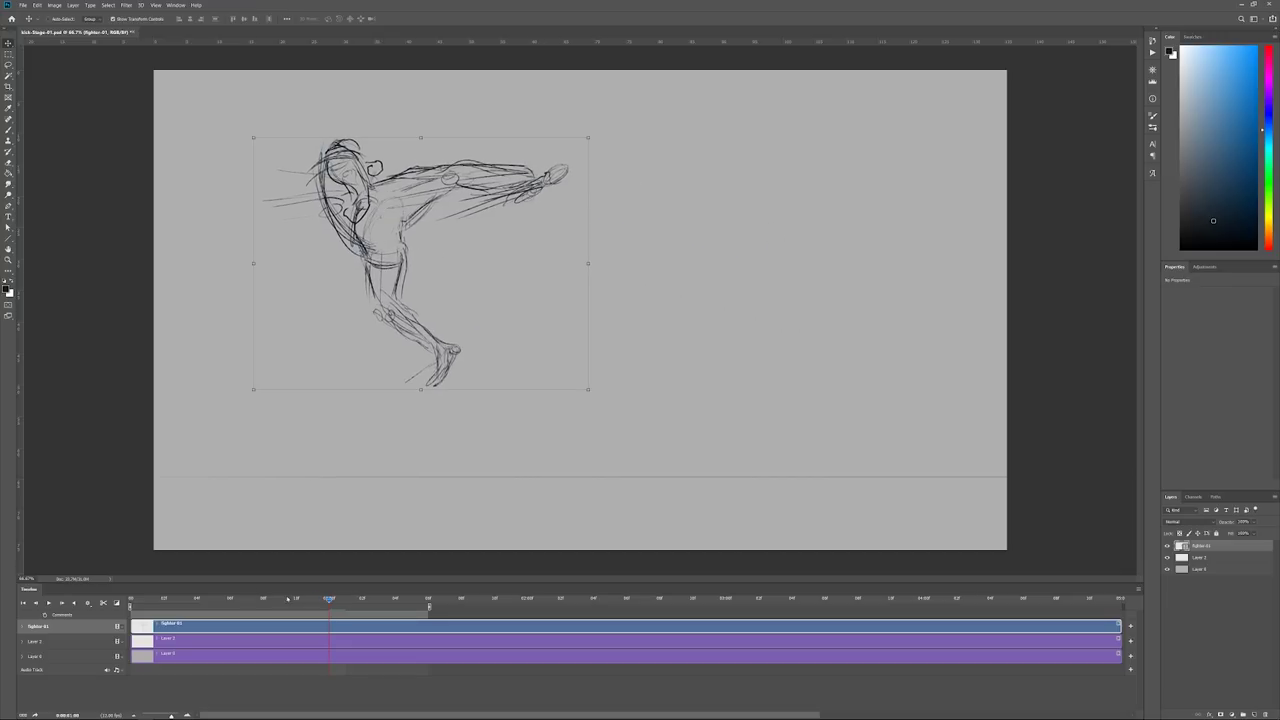
drag(331, 602, 332, 572)
drag(330, 222, 591, 265)
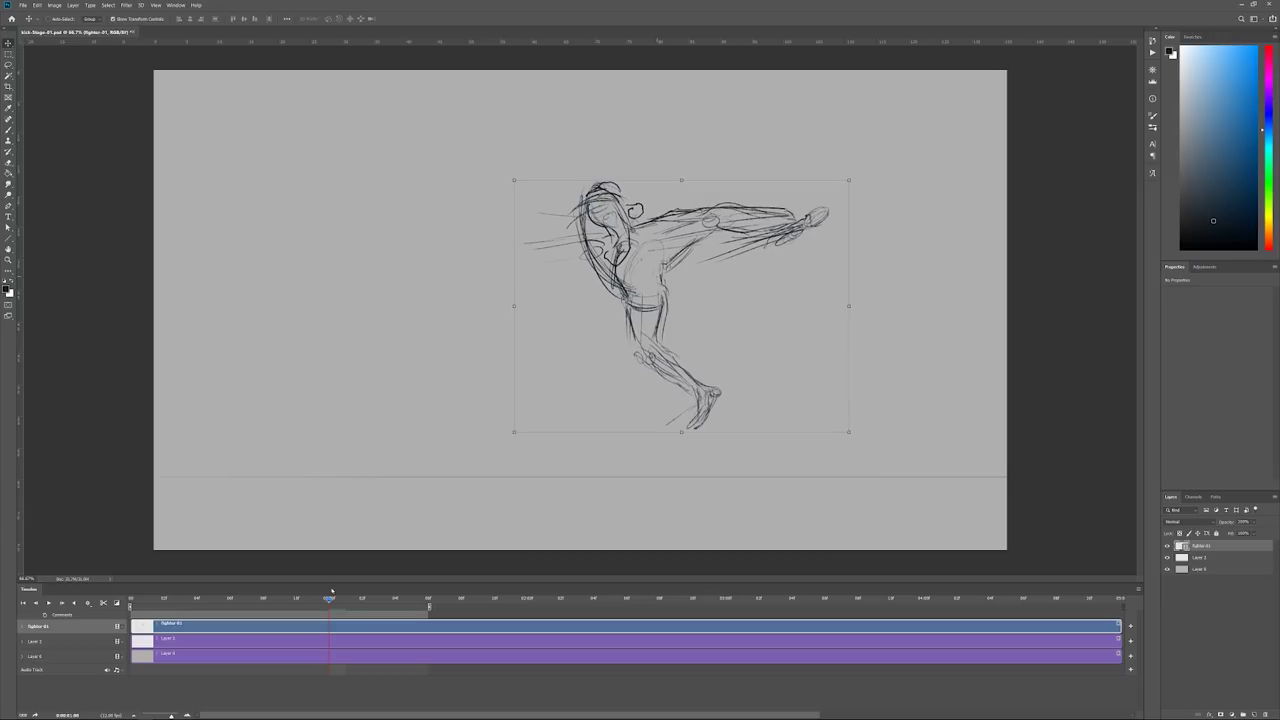
click(345, 598)
drag(368, 595, 332, 575)
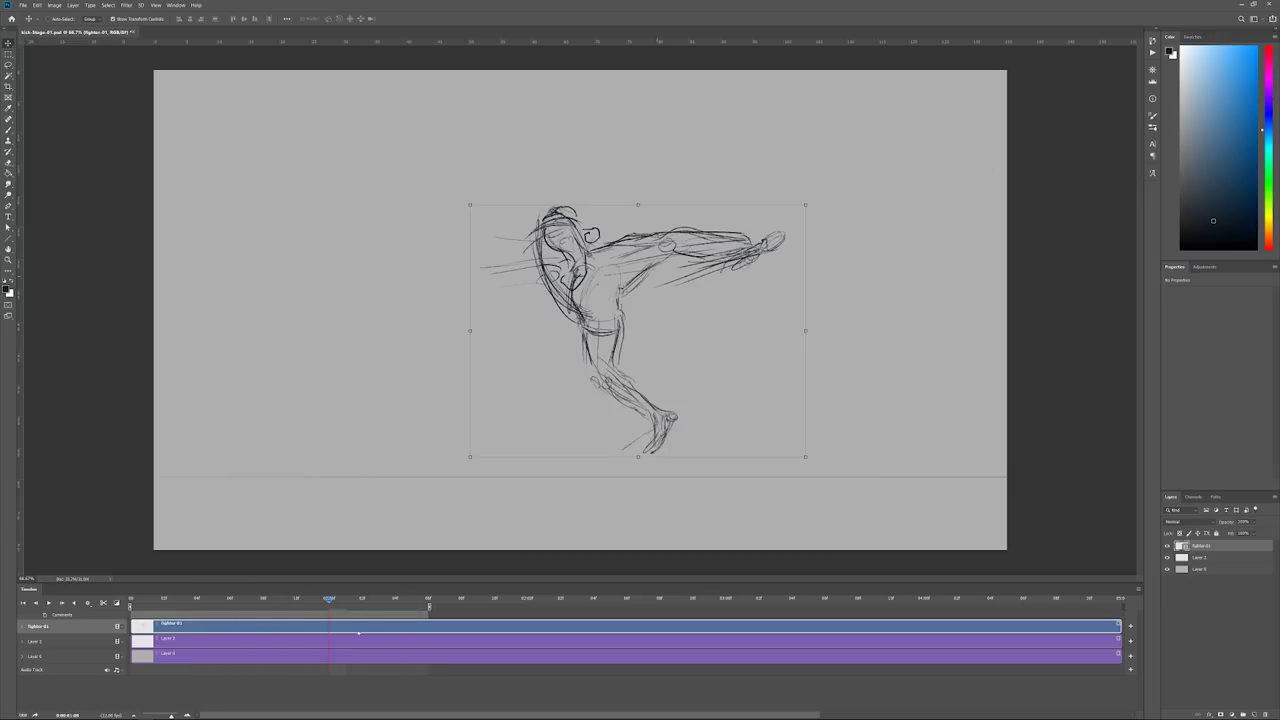
- Add a normal layer spanning the timeline from its start, and draw a mountain range line across the whole canvas
click(1255, 715)
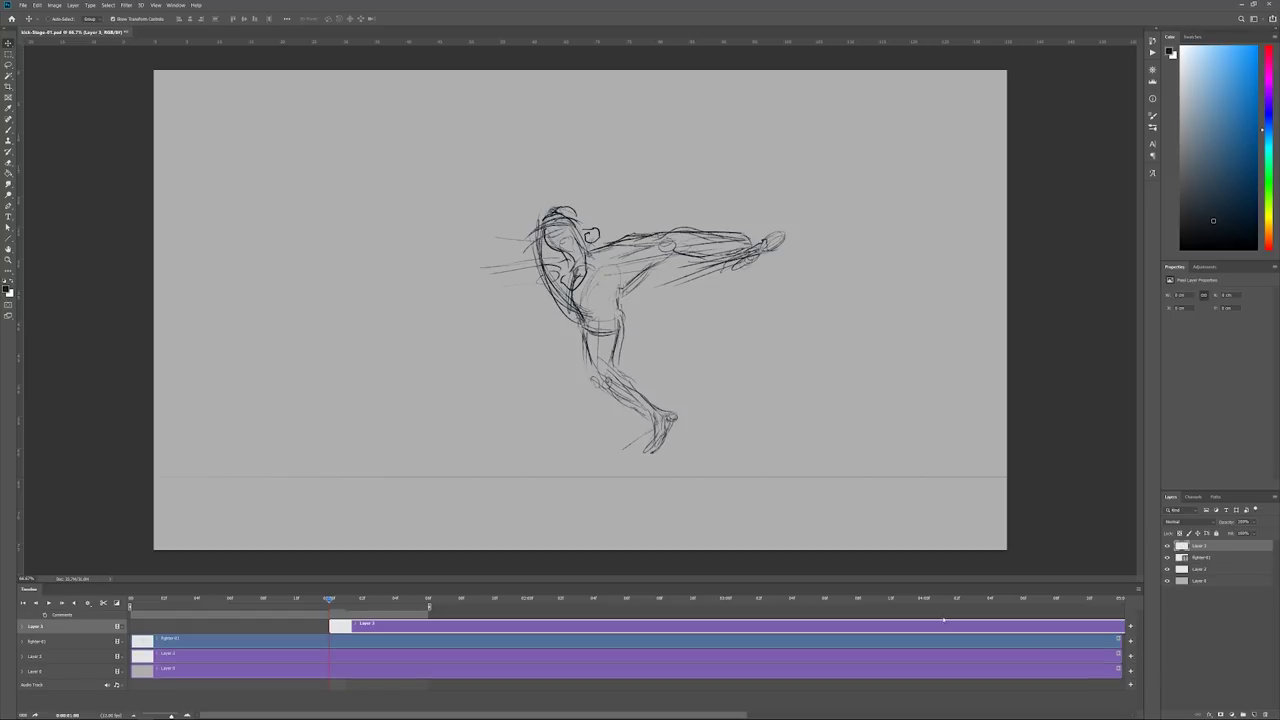
drag(346, 622, 166, 626)
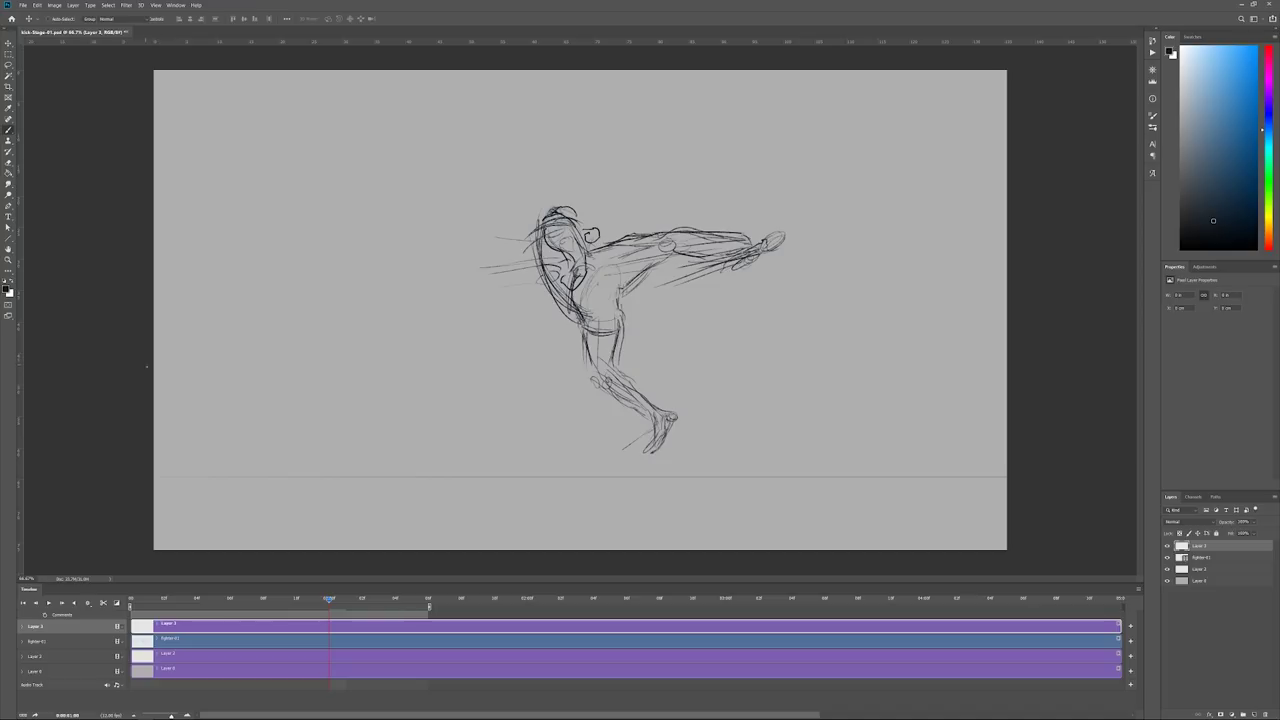
mouse_move(153, 363)
mouse_down()
mouse_move(278, 251)
mouse_move(347, 362)
mouse_move(416, 350)
mouse_move(646, 194)
mouse_move(757, 362)
mouse_move(1030, 374)
mouse_up()
key(b)
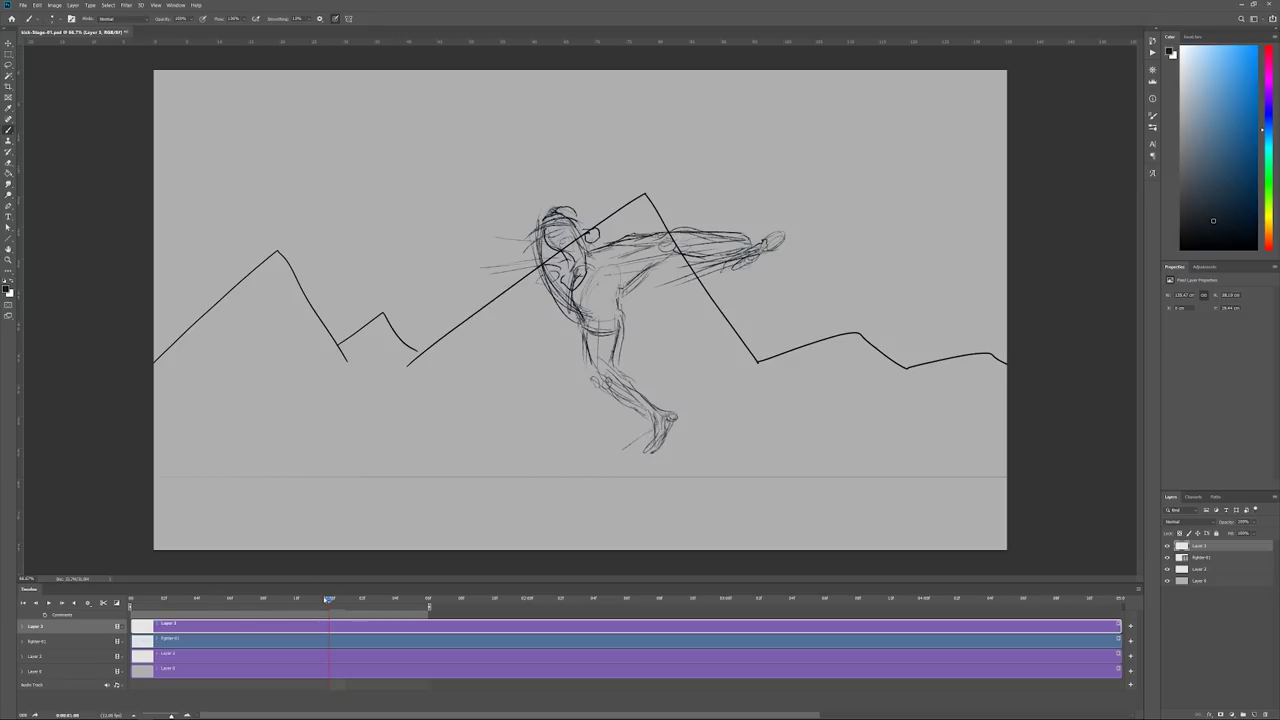
- Scrub past the mountains, trim the start of their clip to about frame 9, and play the timeline
mouse_move(327, 599)
mouse_down()
mouse_move(252, 601)
mouse_move(364, 587)
mouse_move(349, 589)
mouse_up()
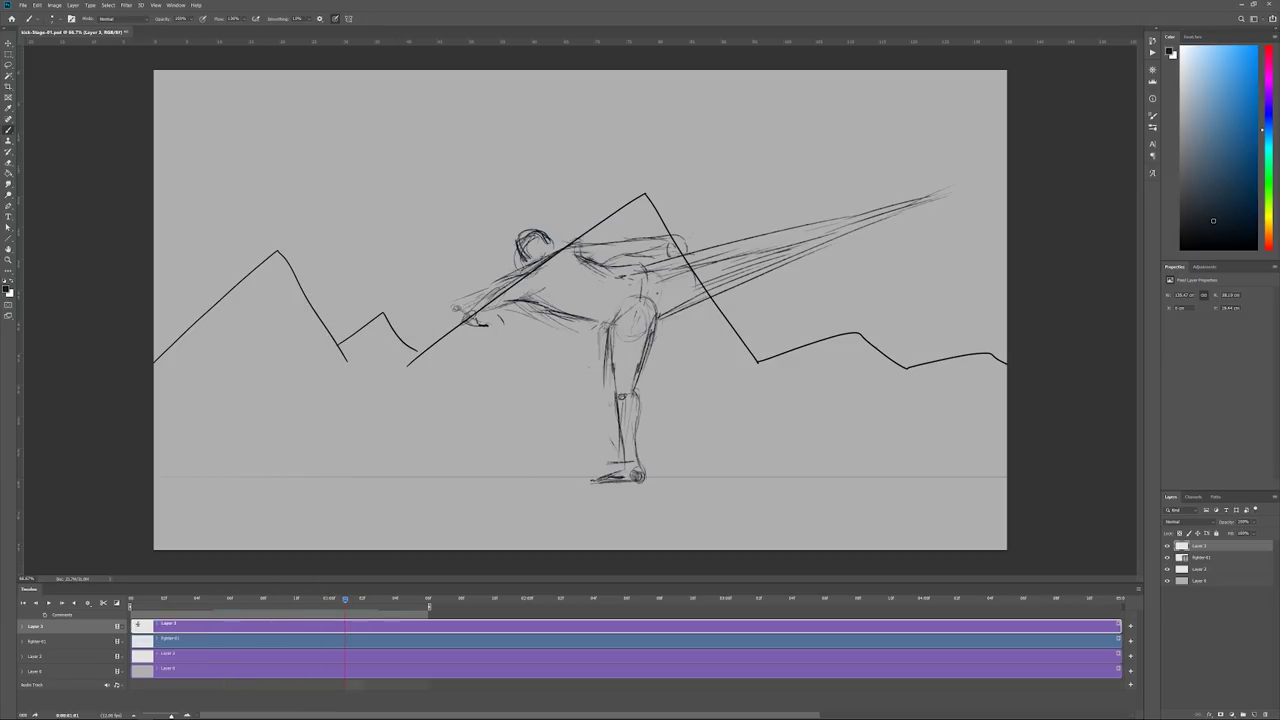
drag(135, 624, 190, 608)
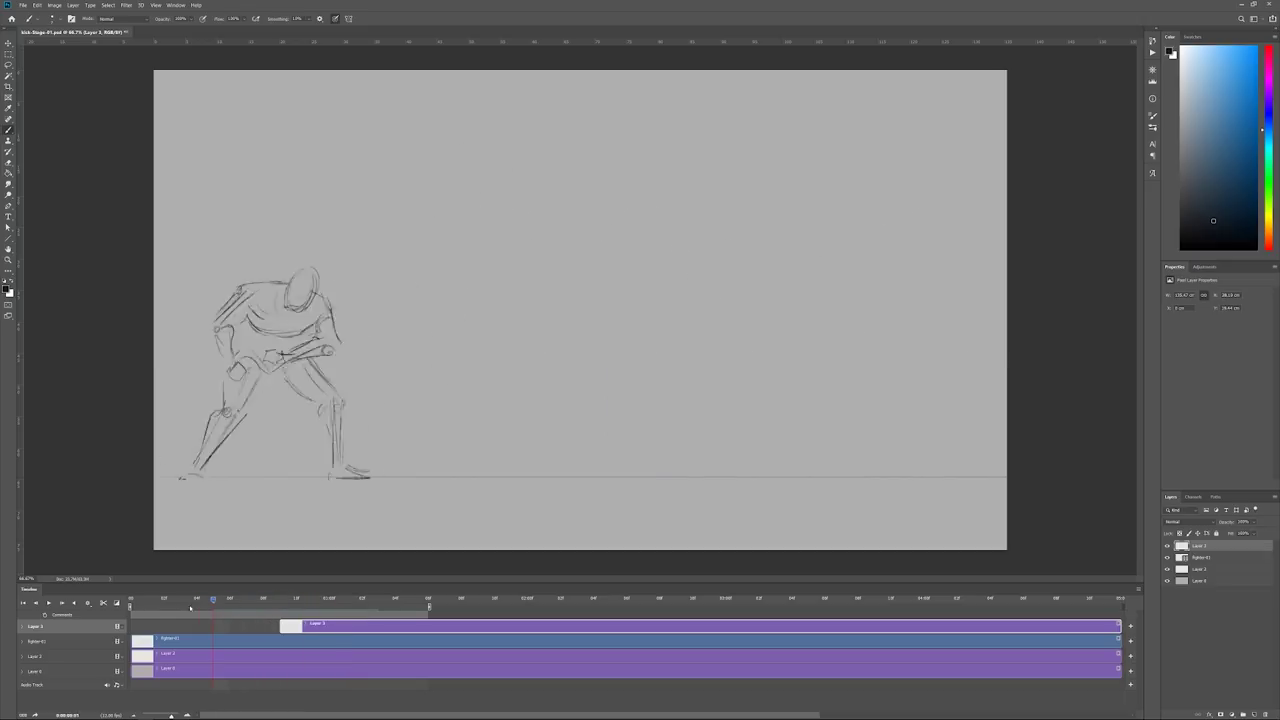
key(space)
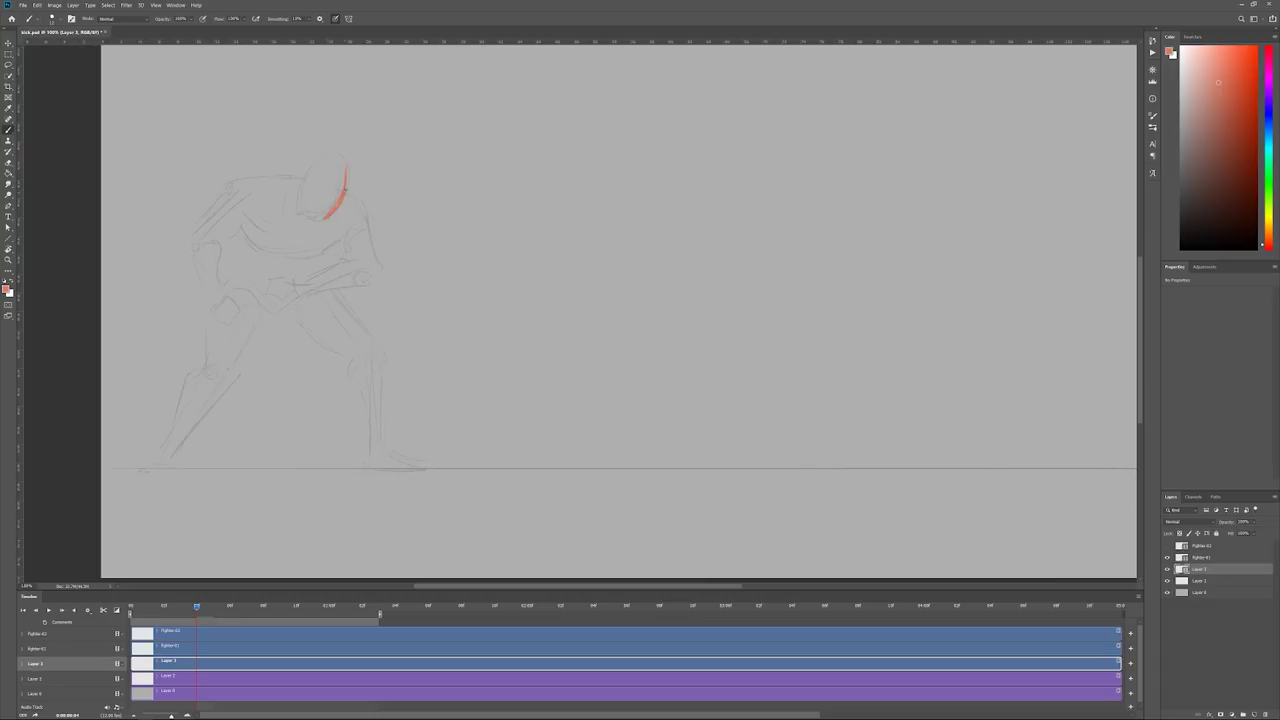
- Fill in the fighter's head in salmon on the video layer beneath the rough sketch
mouse_move(346, 182)
mouse_down()
mouse_move(305, 210)
mouse_move(345, 160)
mouse_move(312, 212)
mouse_move(238, 181)
mouse_up()
right_click(409, 229)
click(423, 276)
- Choose a dark grey and outline the fighter's shirt along the shoulders, both arms and the side of the torso
click(6, 289)
click(856, 239)
click(1040, 160)
key(ctrl+z)
drag(346, 195, 361, 212)
mouse_move(238, 181)
mouse_down()
mouse_move(194, 250)
mouse_move(216, 294)
mouse_up()
drag(194, 250, 210, 302)
drag(360, 212, 378, 280)
drag(358, 262, 302, 295)
drag(343, 232, 344, 264)
drag(246, 210, 222, 244)
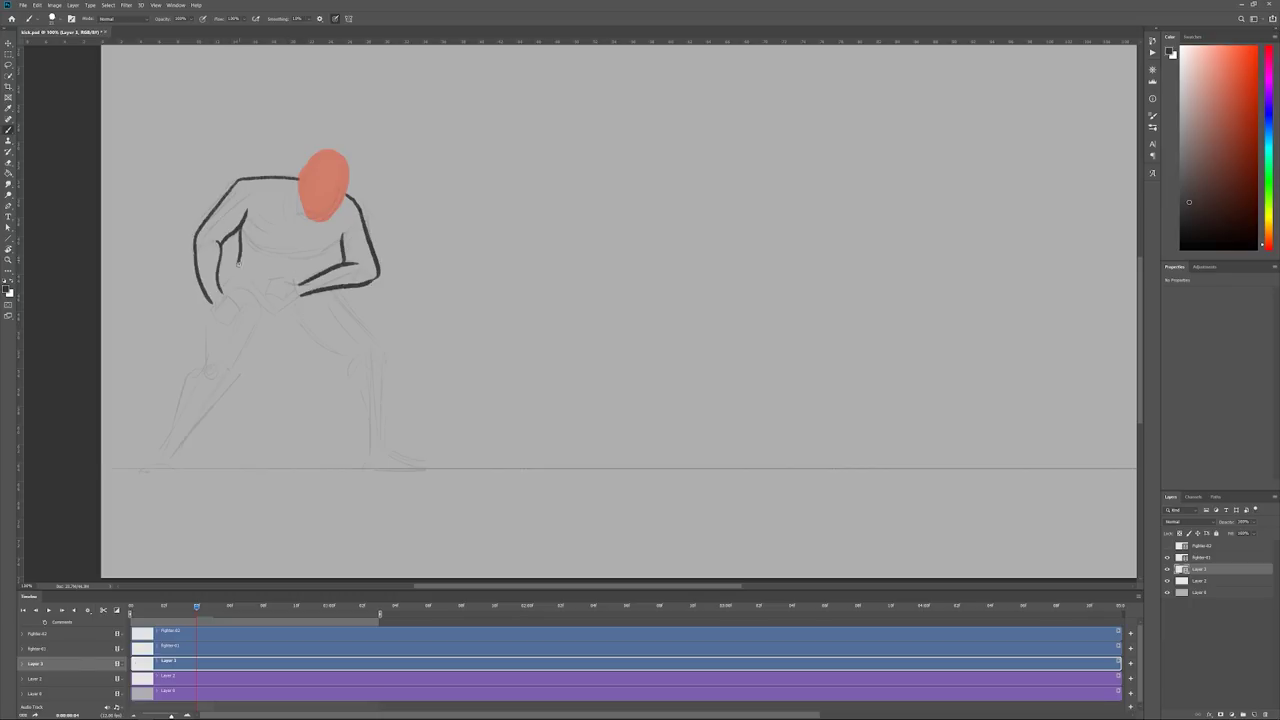
- Block in the shirt's shoulder area, neckline and lower torso edge with dark grey, sampling colours from the painting
alt+click(305, 206)
mouse_move(231, 190)
mouse_down()
mouse_move(303, 214)
mouse_move(227, 212)
mouse_up()
alt+click(288, 180)
drag(297, 204, 375, 275)
alt+click(287, 188)
right_click(348, 168)
alt+click(338, 190)
alt+click(352, 203)
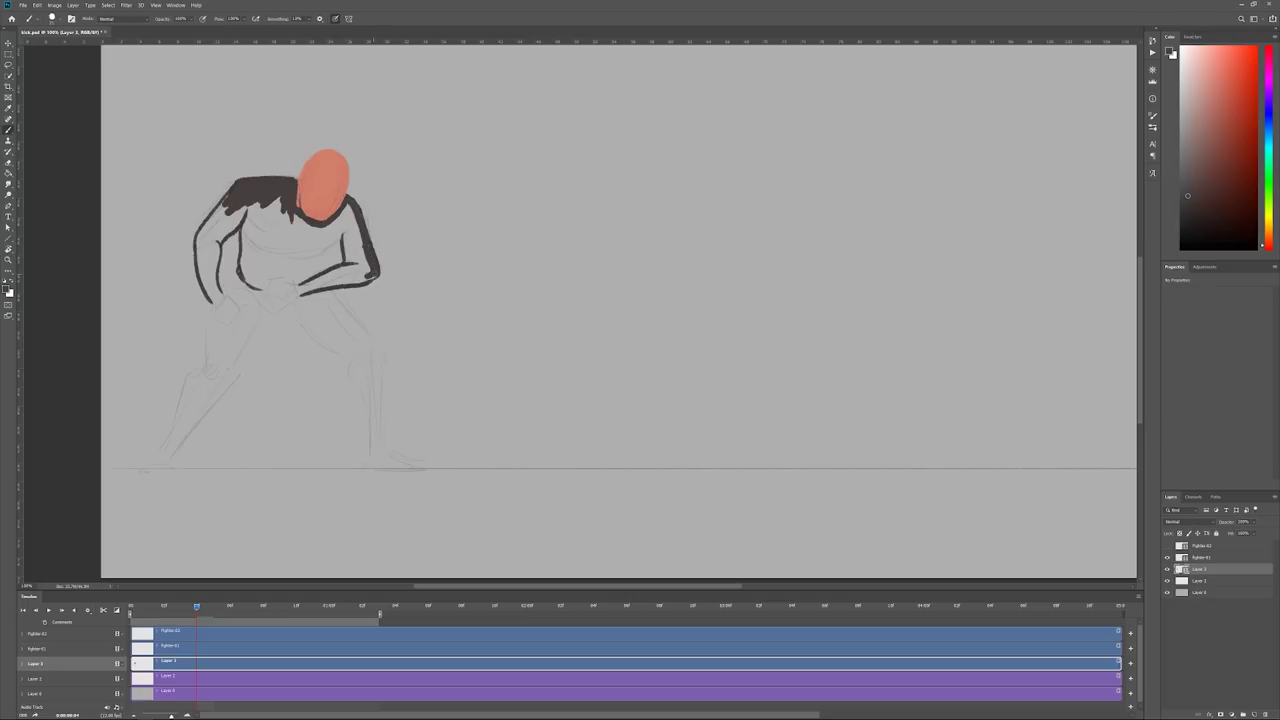
- Fill both sleeves and the rest of the torso solid dark grey to complete the shirt
drag(224, 198, 213, 300)
mouse_move(219, 240)
mouse_down()
mouse_move(216, 296)
mouse_move(204, 230)
mouse_up()
mouse_move(207, 230)
mouse_down()
mouse_move(244, 210)
mouse_move(246, 276)
mouse_up()
drag(284, 214, 256, 258)
drag(346, 208, 367, 270)
right_click(374, 270)
mouse_move(372, 276)
mouse_down()
mouse_move(320, 284)
mouse_move(358, 266)
mouse_up()
drag(334, 220, 348, 260)
drag(292, 224, 256, 280)
mouse_move(336, 228)
mouse_down()
mouse_move(328, 270)
mouse_move(264, 309)
mouse_up()
- Sample the head's salmon colour, paint both hands, and touch up the shirt around them
alt+click(322, 195)
key(ctrl+z)
alt+click(288, 228)
mouse_move(292, 238)
mouse_down()
mouse_move(312, 276)
mouse_move(264, 284)
mouse_up()
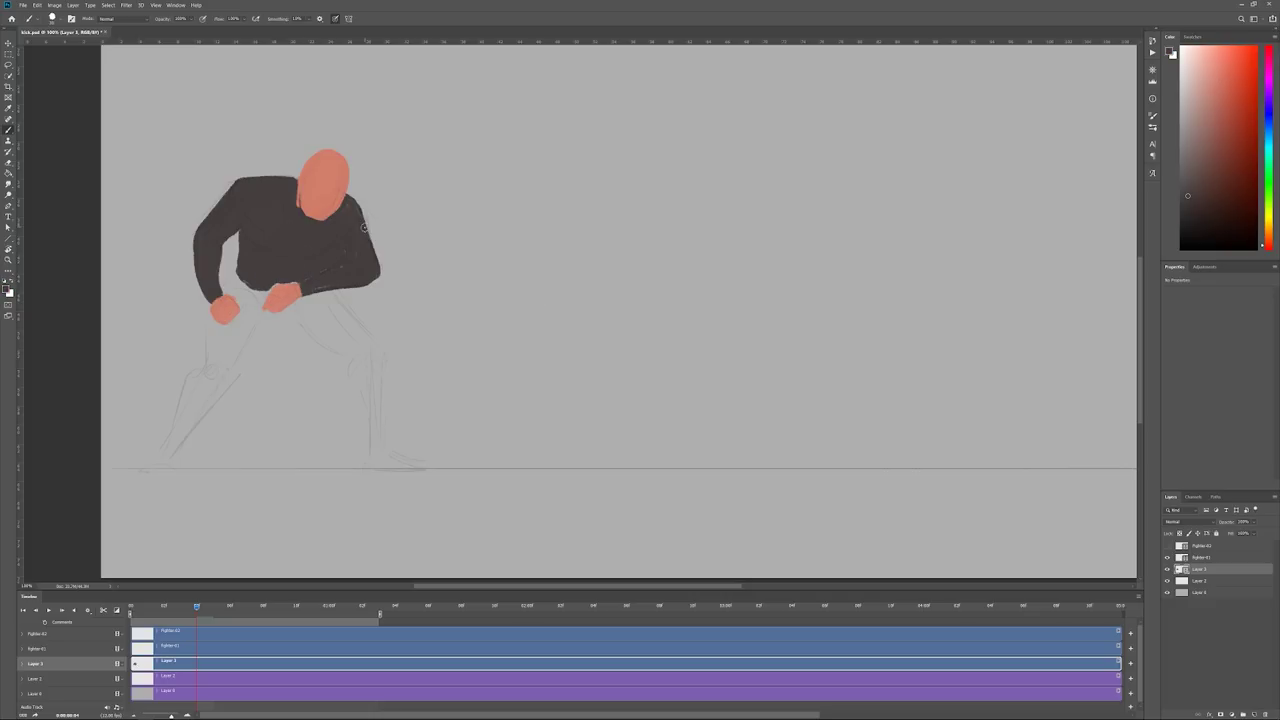
- Try to trim the shirt along the shoulders and forearm with the Eraser, and undo the changes
alt+click(318, 195)
mouse_move(295, 182)
mouse_down()
mouse_move(212, 213)
mouse_move(230, 182)
mouse_move(210, 300)
mouse_move(378, 266)
mouse_up()
key(ctrl+z)
key(e)
key(b)
key(ctrl+z)
key(e)
right_click(430, 284)
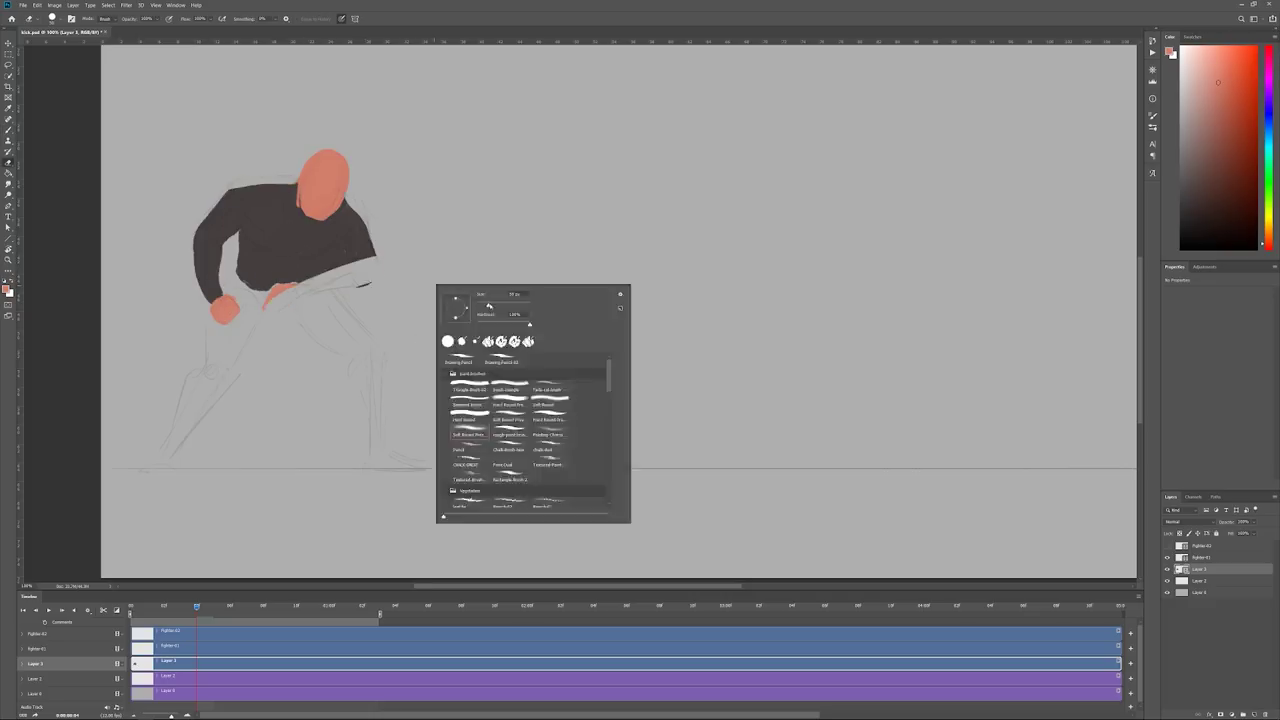
key(ctrl+z)
key(ctrl+z)
- Repaint the fighter's torso and both arms in the salmon skin colour in place of the dark shirt
key(b)
alt+click(290, 196)
mouse_move(298, 182)
mouse_down()
mouse_move(232, 186)
mouse_move(218, 296)
mouse_up()
key(ctrl+z)
key(e)
mouse_move(232, 190)
mouse_down()
mouse_move(368, 272)
mouse_move(332, 212)
mouse_up()
key(b)
mouse_move(301, 190)
mouse_down()
mouse_move(314, 214)
mouse_move(211, 296)
mouse_move(228, 232)
mouse_move(282, 250)
mouse_up()
mouse_move(255, 205)
mouse_down()
mouse_move(370, 285)
mouse_move(270, 300)
mouse_move(360, 230)
mouse_move(267, 235)
mouse_move(254, 272)
mouse_move(325, 264)
mouse_up()
- Choose a near-black colour and paint the fighter's trousers, outlining and filling both legs from the waist to the ankles
click(6, 289)
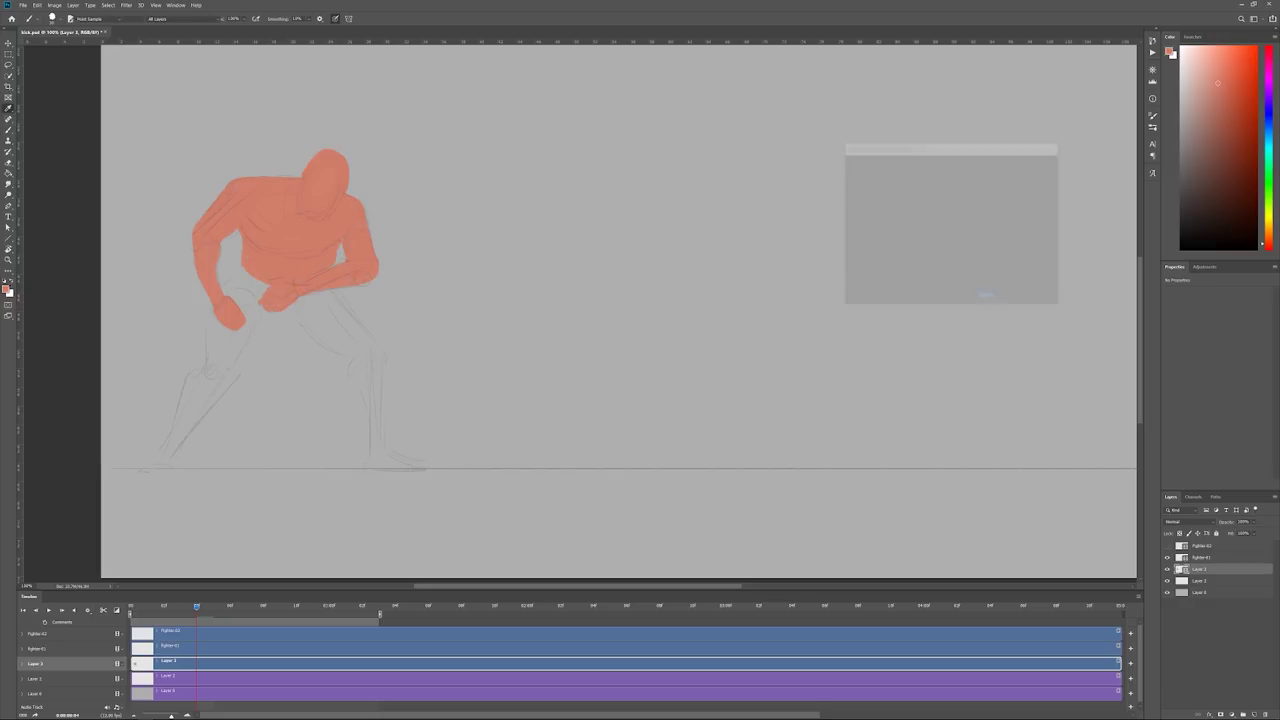
click(853, 255)
click(1042, 161)
drag(241, 268, 231, 283)
mouse_move(168, 459)
mouse_down()
mouse_move(237, 368)
mouse_move(356, 358)
mouse_up()
mouse_move(369, 453)
mouse_down()
mouse_move(354, 360)
mouse_move(366, 452)
mouse_move(383, 350)
mouse_up()
key(ctrl+z)
drag(334, 289, 381, 347)
mouse_move(242, 268)
mouse_down()
mouse_move(235, 322)
mouse_move(250, 285)
mouse_move(330, 298)
mouse_move(318, 305)
mouse_move(340, 345)
mouse_move(365, 345)
mouse_move(358, 440)
mouse_move(372, 450)
mouse_up()
drag(357, 364, 364, 430)
mouse_move(244, 330)
mouse_down()
mouse_move(166, 454)
mouse_move(226, 346)
mouse_up()
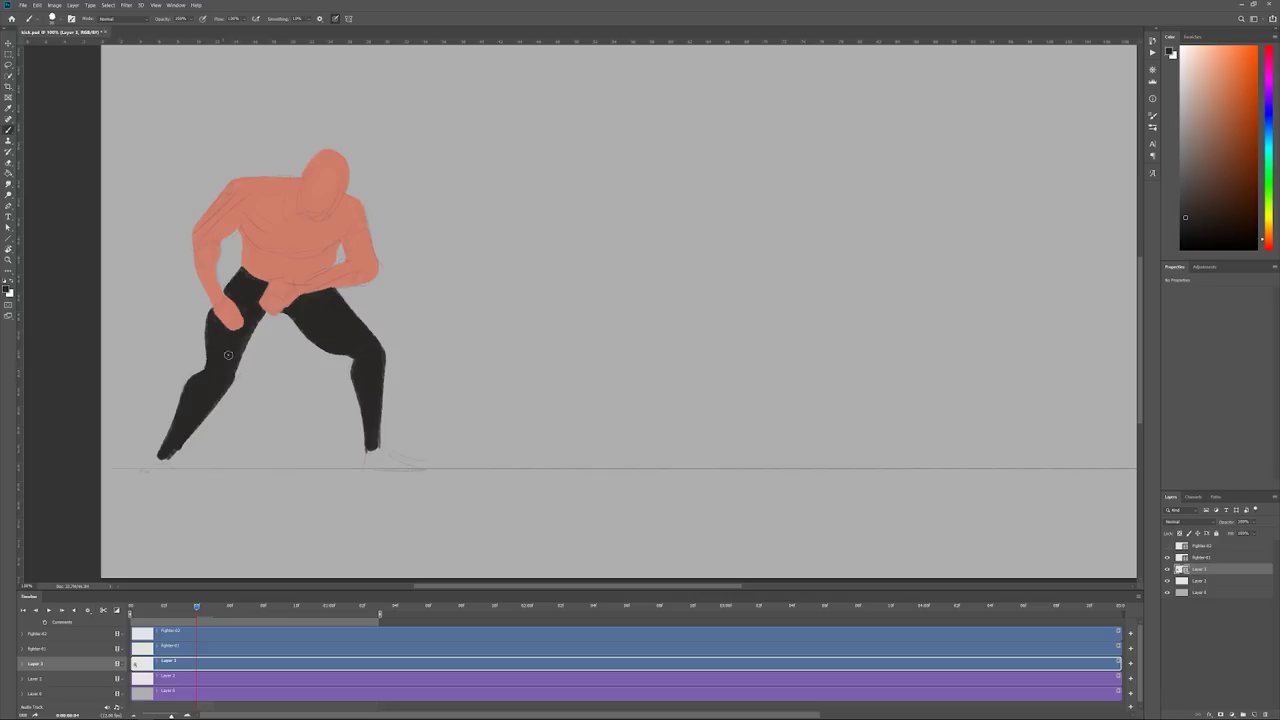
click(229, 355)
- Touch up the waistline with sampled trouser and skin colours, and paint both bare feet in the salmon skin colour
alt+click(255, 262)
alt+click(246, 286)
drag(246, 265, 258, 278)
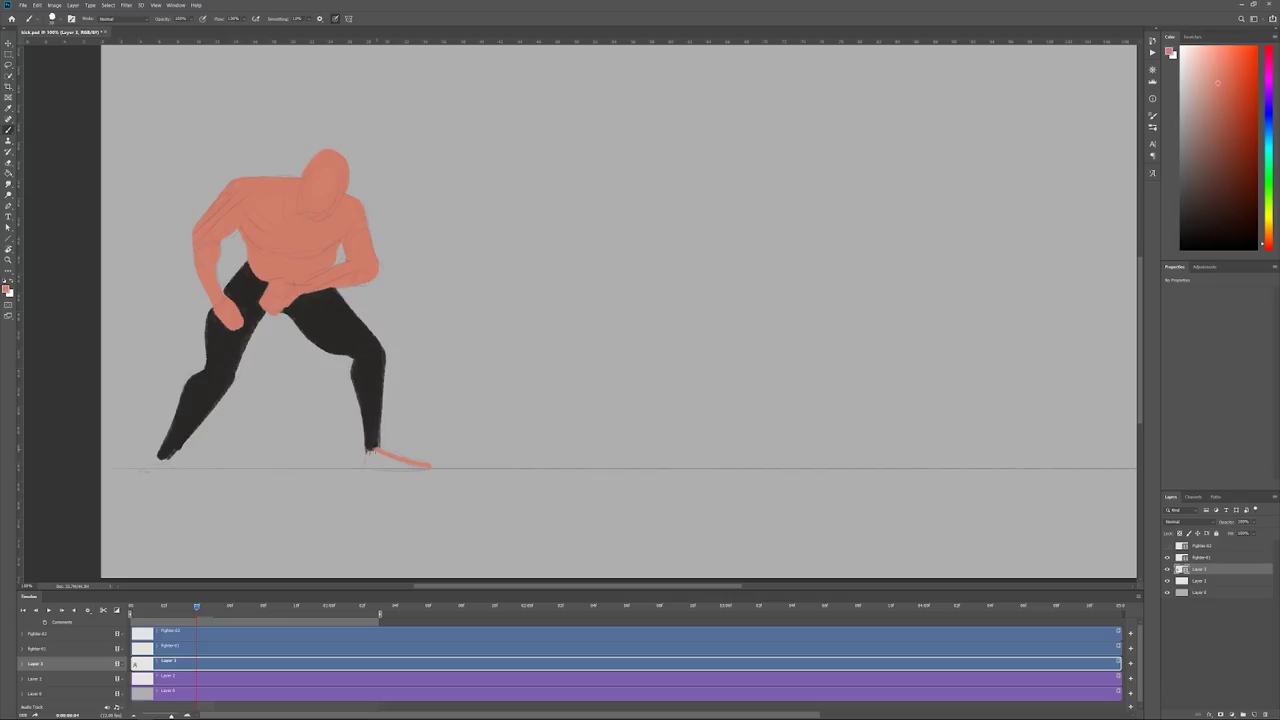
drag(160, 476, 171, 488)
key(e)
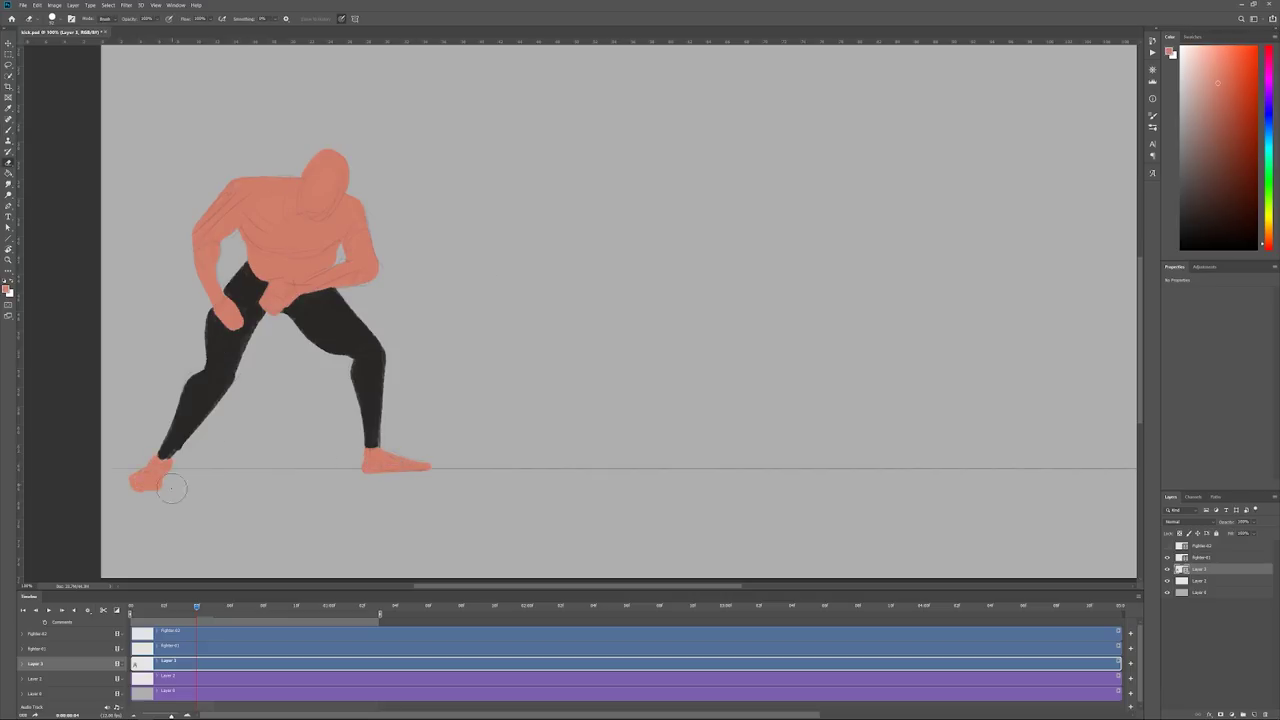
- Outline the trousers of the lunging fighter in the next frame in near-black, tracing both legs
key(b)
key(ctrl+minus)
key(Right)
drag(294, 309, 177, 447)
drag(295, 360, 180, 448)
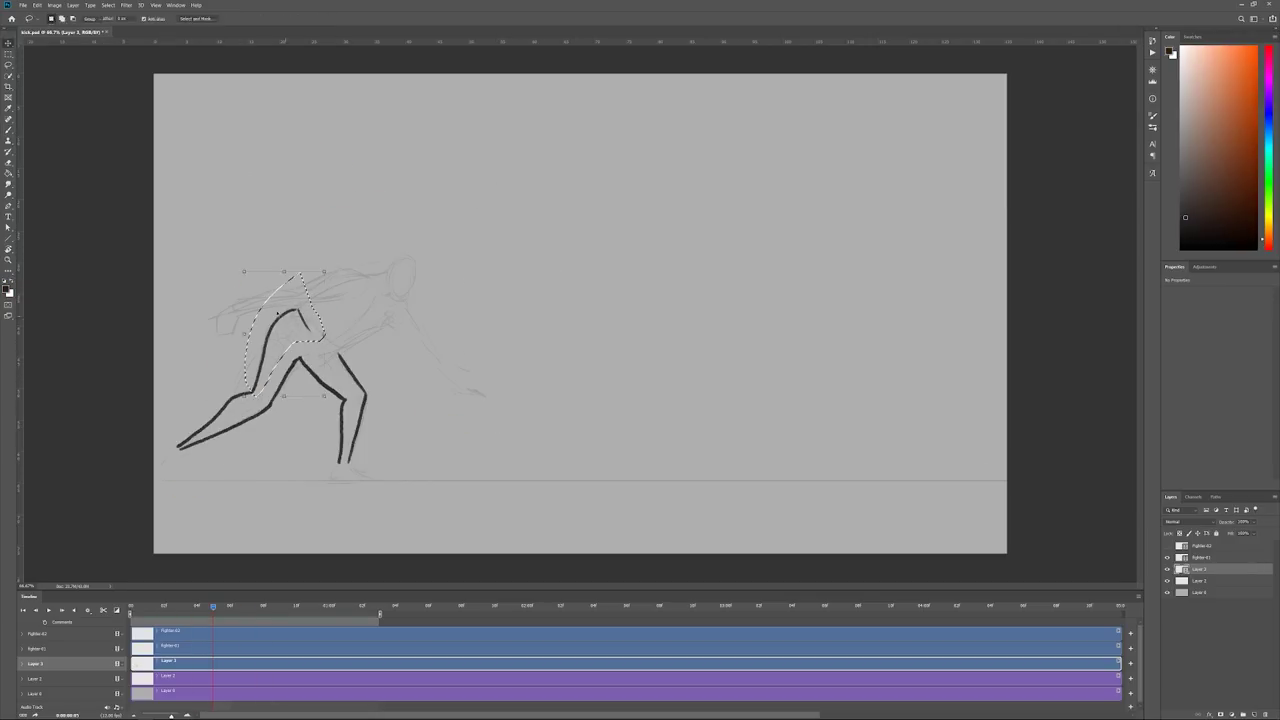
- Outline the trouser legs in the next two frames, the long stride and the one-legged push-off
key(Right)
mouse_move(313, 305)
mouse_down()
mouse_move(279, 360)
mouse_move(340, 338)
mouse_move(354, 458)
mouse_up()
key(ctrl+z)
drag(324, 358, 354, 445)
key(Right)
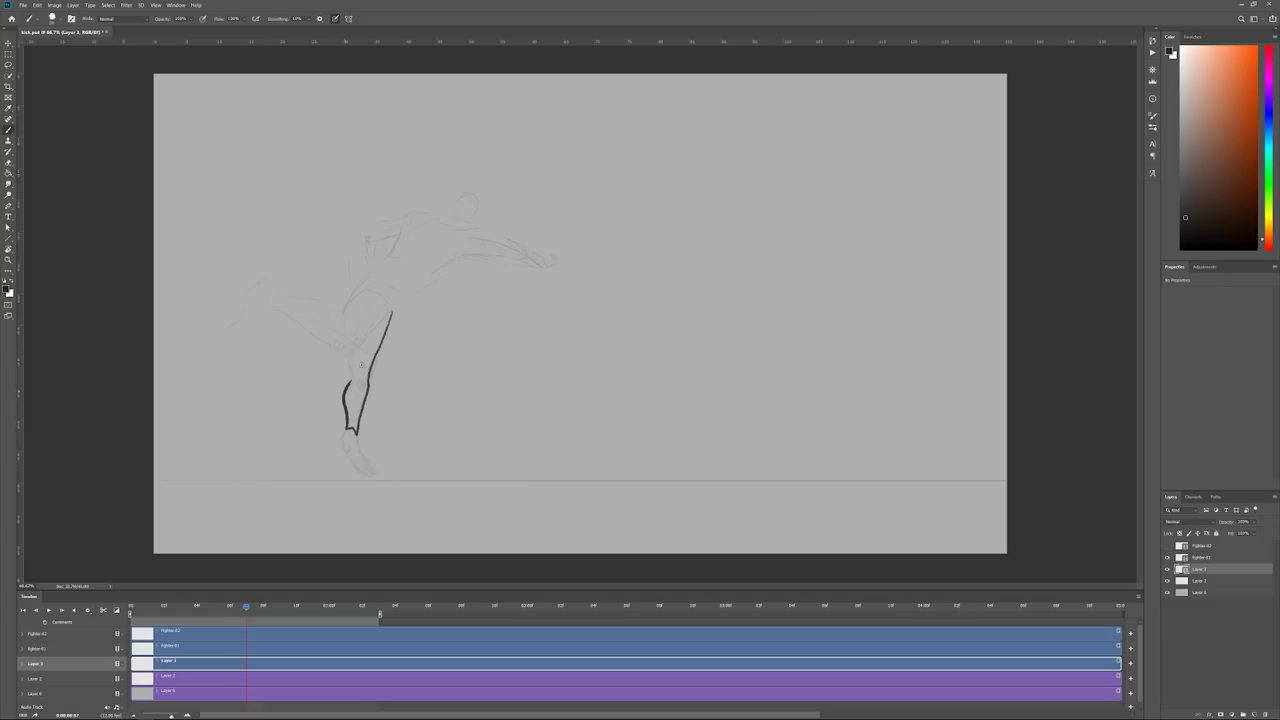
key(ctrl+z)
drag(272, 307, 345, 350)
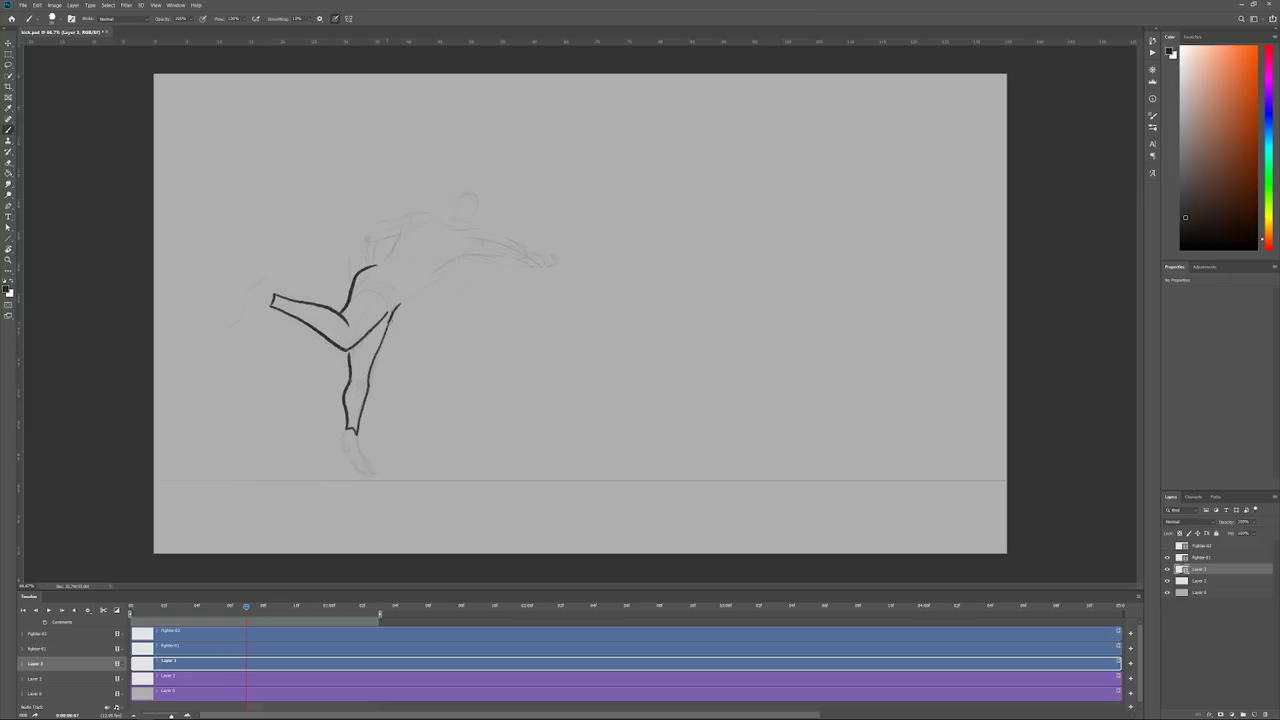
- Outline the trousers of the airborne fighter seen from behind, from the waist to the folded lower legs
key(Left)
key(Right)
key(Right)
drag(456, 259, 398, 305)
drag(421, 282, 427, 297)
drag(470, 274, 475, 283)
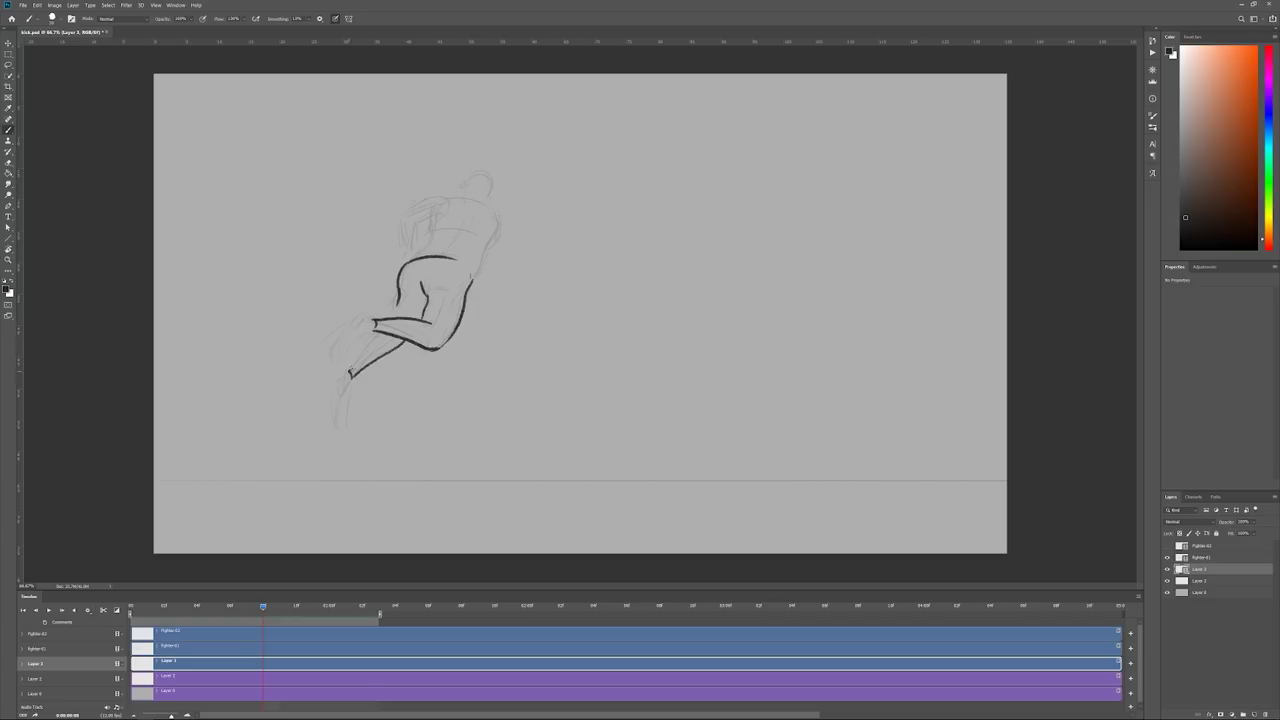
- Outline the trousers in the next two airborne frames with raised knees, undoing the stray strokes in between
key(Right)
drag(455, 234, 361, 246)
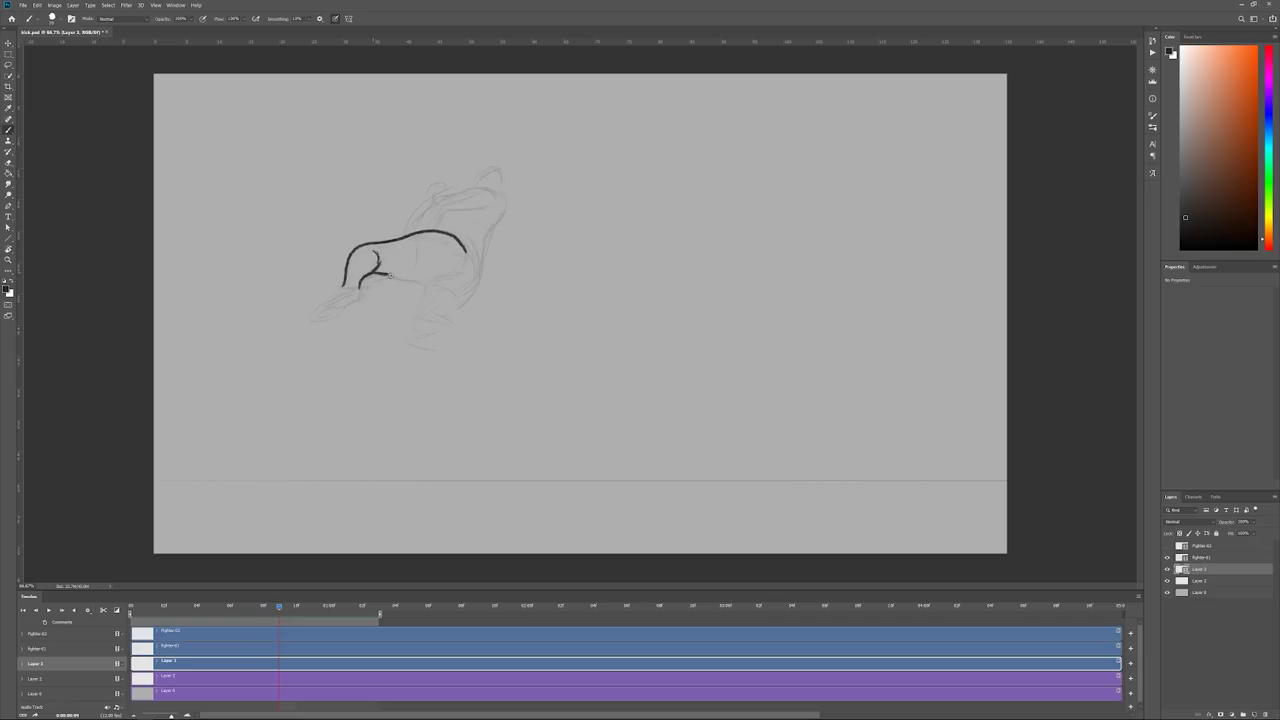
key(ctrl+z)
key(ctrl+z)
key(ctrl+z)
key(Right)
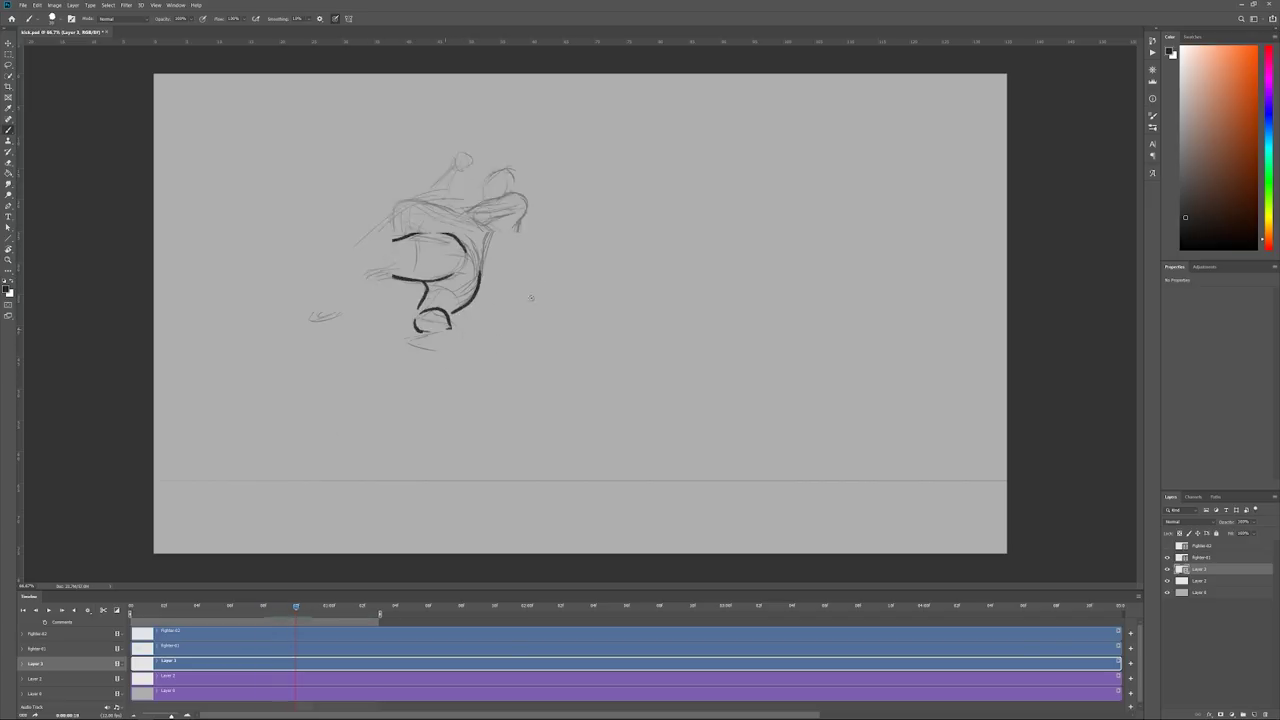
drag(400, 246, 495, 233)
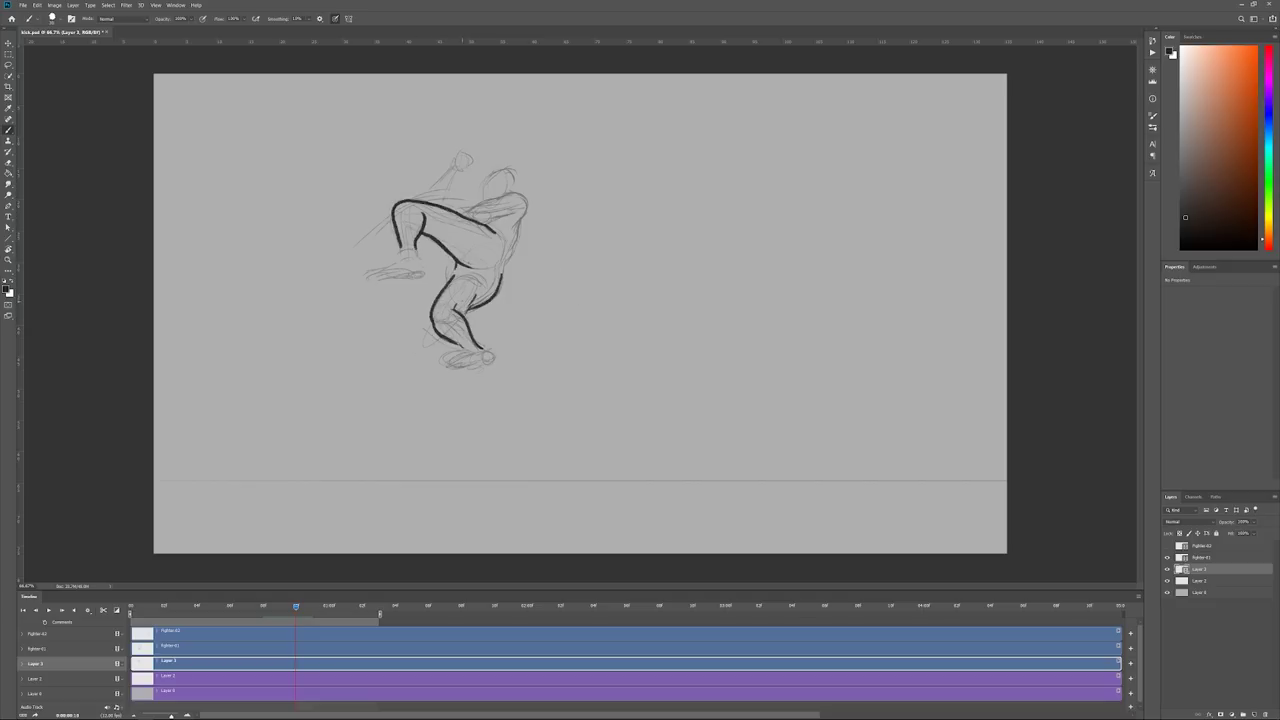
- Fill the outlined trousers solid near-black in the lunge frame and in the stride frame after it
key(Right)
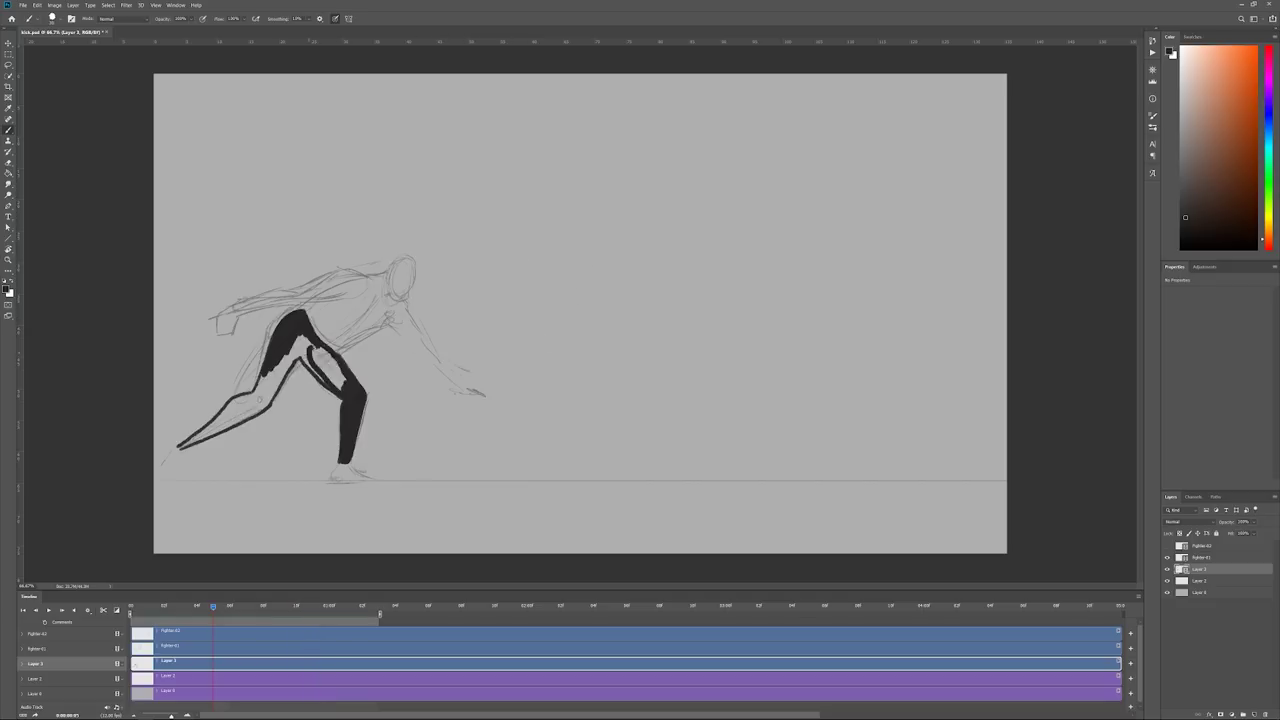
drag(340, 350, 185, 445)
drag(325, 308, 298, 348)
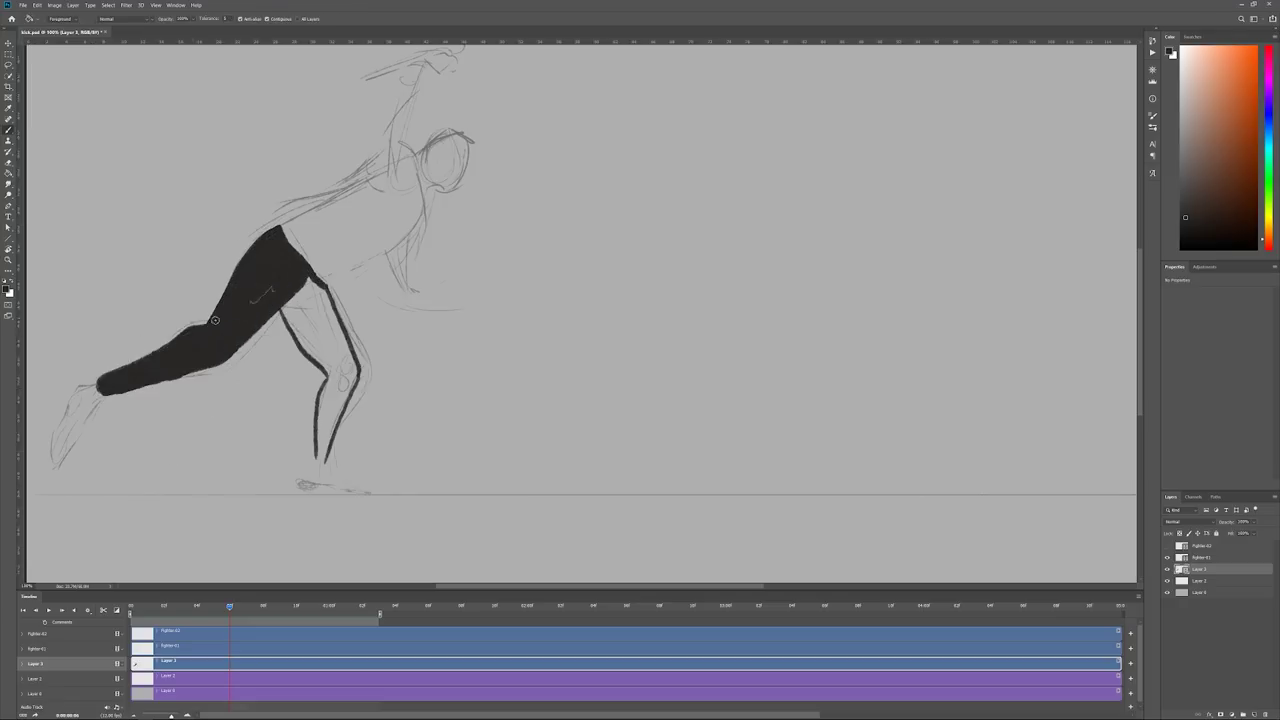
key(g)
click(352, 359)
drag(326, 378, 282, 314)
- Fill the push-off fighter's trousers near-black, undoing the spill over the canvas and painting over the remaining gaps
key(Right)
key(g)
click(361, 229)
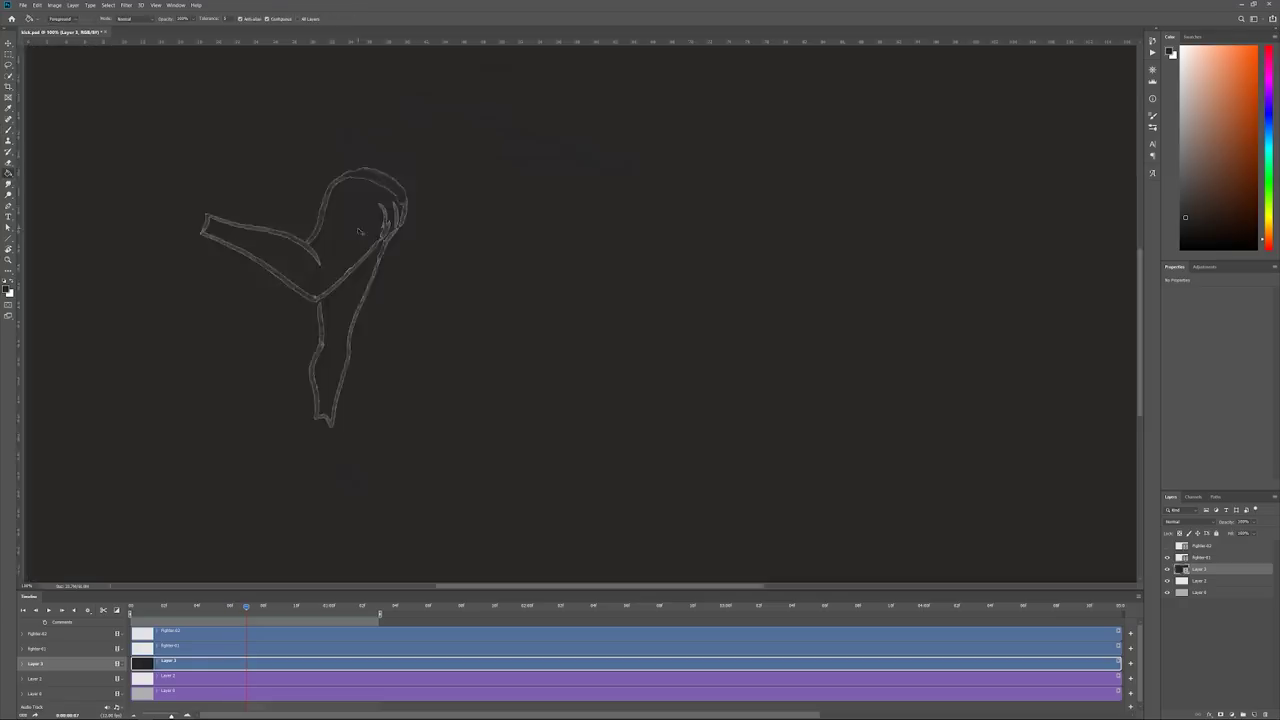
key(ctrl+z)
click(355, 230)
key(b)
drag(372, 174, 333, 188)
mouse_move(204, 229)
mouse_down()
mouse_move(380, 258)
mouse_move(382, 186)
mouse_move(376, 266)
mouse_up()
drag(321, 302, 328, 418)
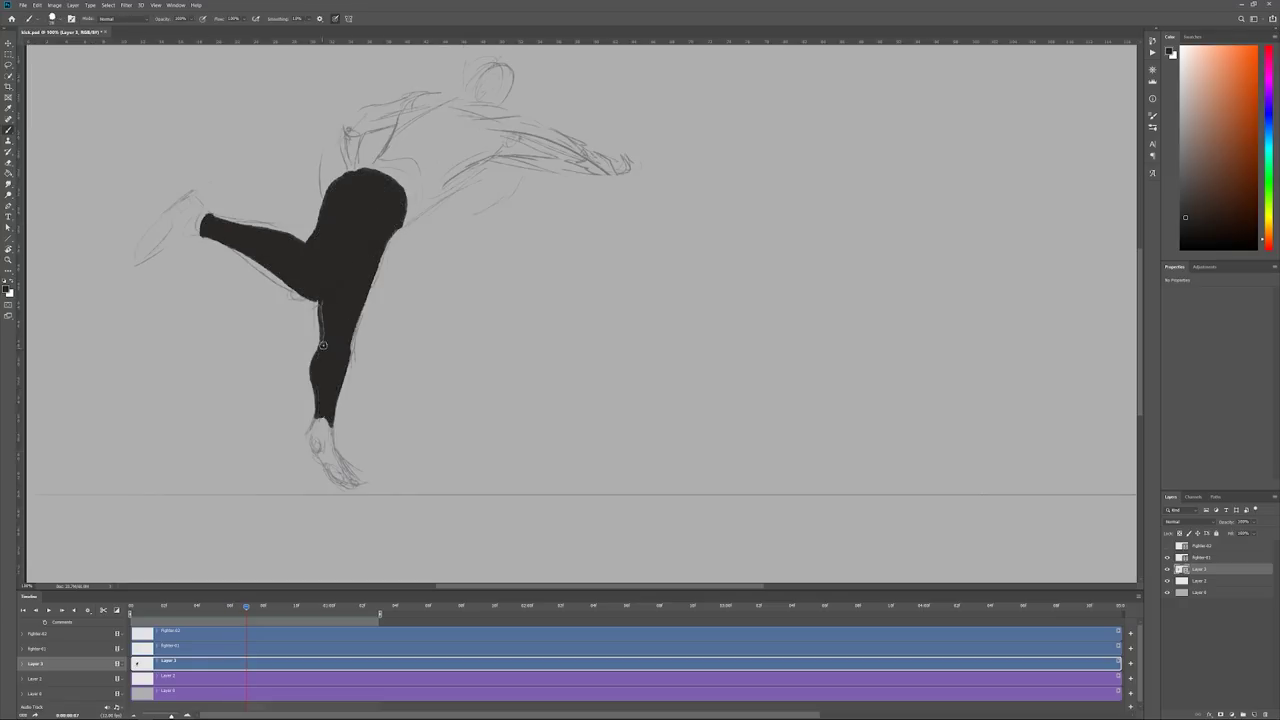
- Close the waistline of the airborne fighter seen from behind, fill the trousers near-black and cover the leftover seams
key(Right)
drag(462, 163, 503, 198)
key(g)
click(364, 300)
click(402, 232)
key(b)
drag(418, 163, 384, 250)
mouse_move(460, 160)
mouse_down()
mouse_move(462, 294)
mouse_move(372, 273)
mouse_up()
drag(388, 292, 322, 338)
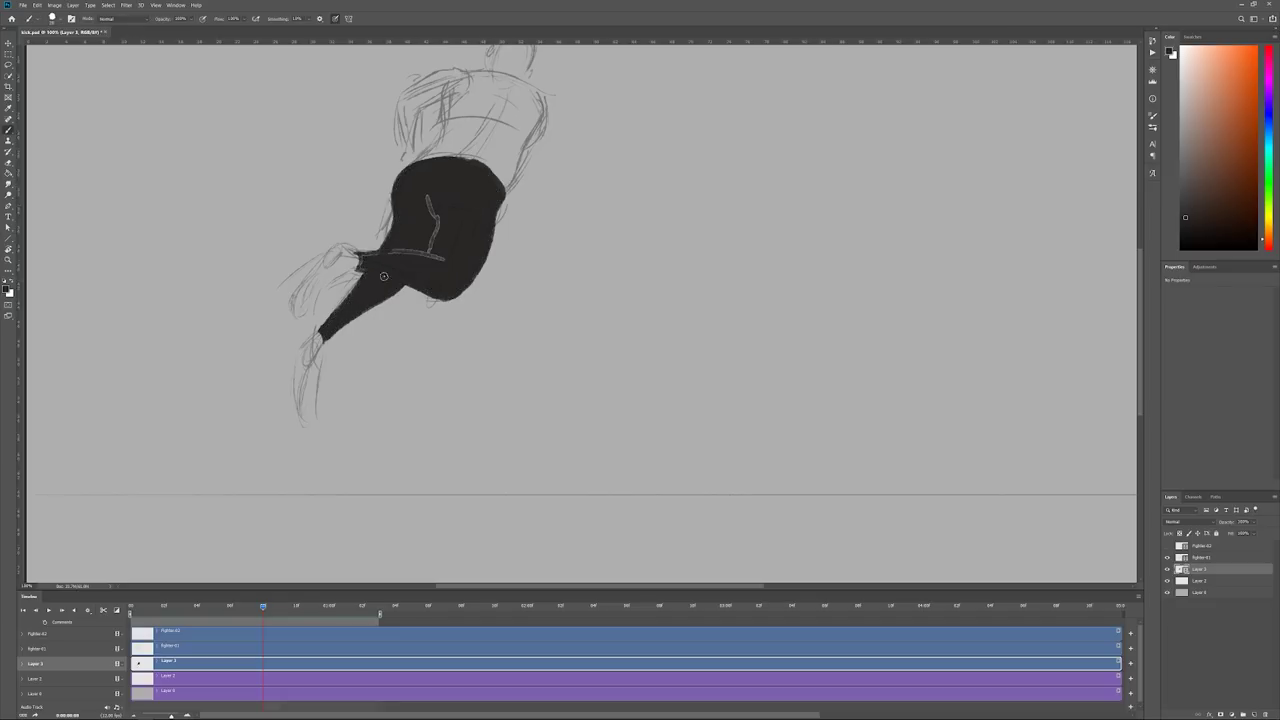
drag(442, 258, 390, 250)
- Close the hip and lower-leg outline in the next airborne frame, and fill the trousers near-black
key(Right)
drag(480, 133, 511, 203)
drag(430, 271, 471, 266)
key(g)
click(430, 160)
click(446, 257)
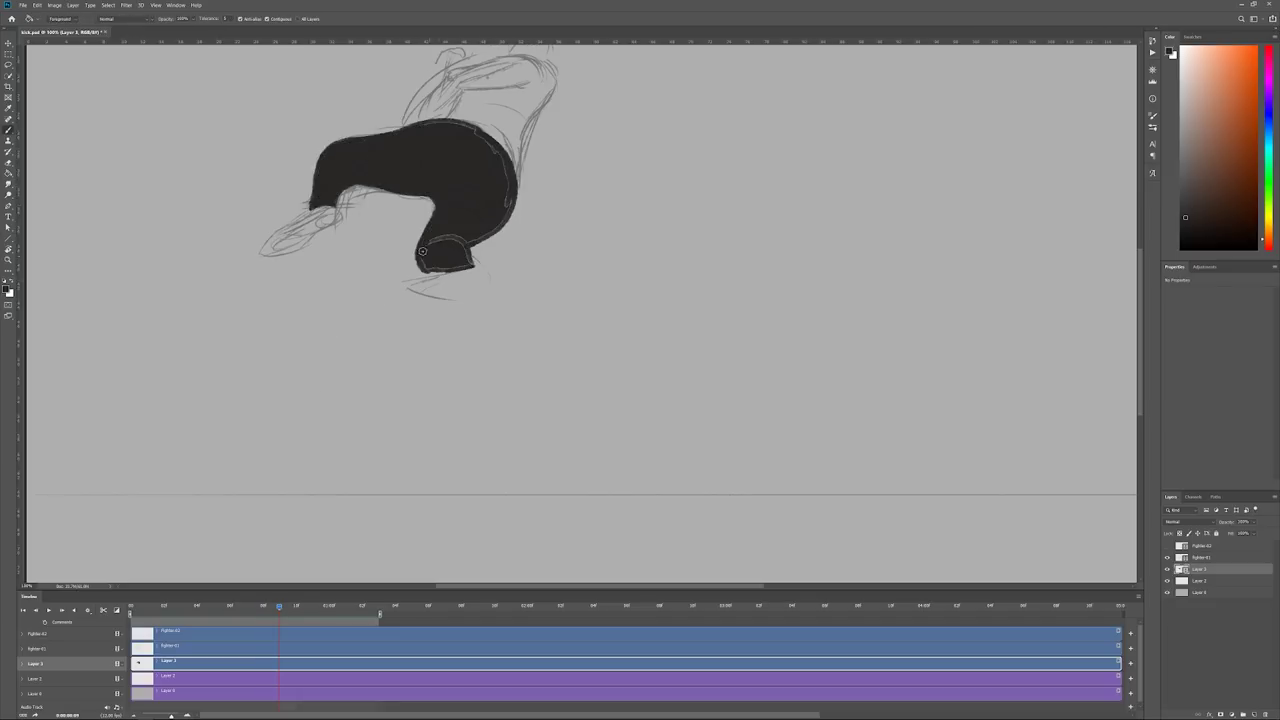
key(b)
drag(470, 128, 508, 216)
- Close the hip outline on the fighter with the raised knee, fill the trousers near-black and touch up the edges
key(Right)
drag(542, 124, 550, 190)
key(g)
click(470, 180)
key(b)
drag(400, 95, 425, 145)
drag(435, 85, 510, 290)
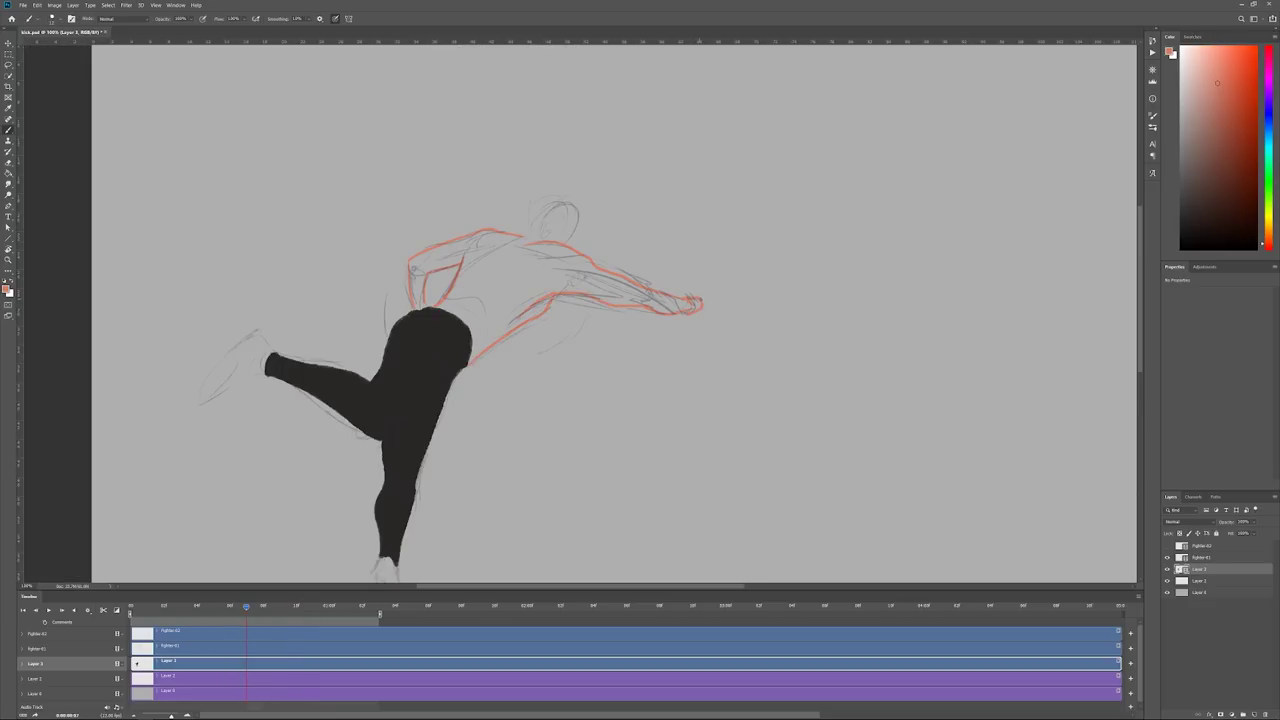
- Fill the outlined upper body of the push-off fighter with the salmon skin colour
key(Right)
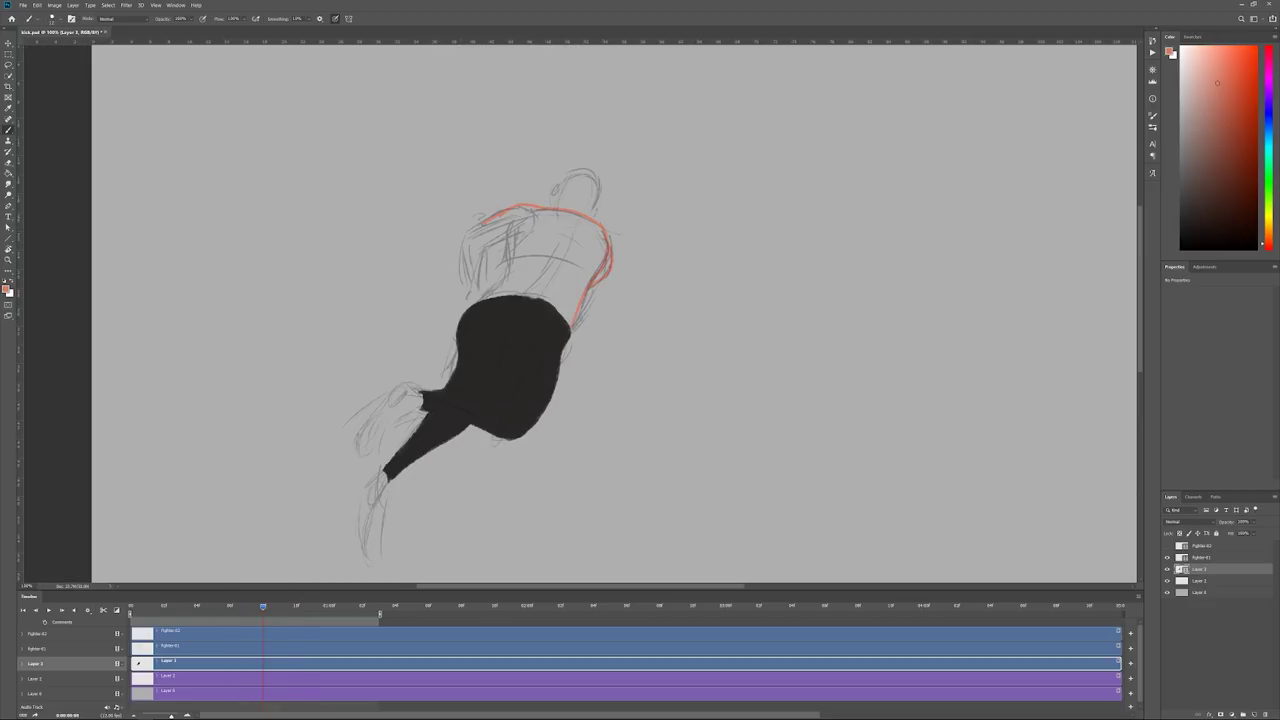
key(Left)
key(g)
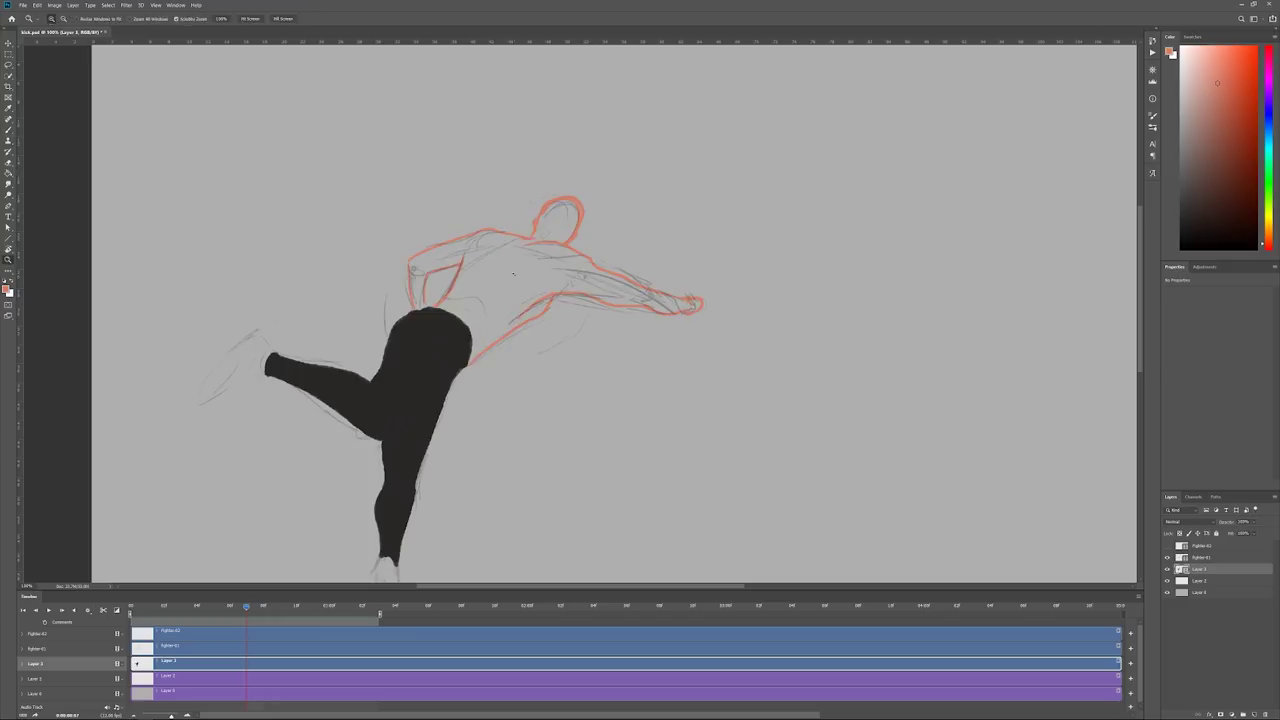
click(520, 275)
key(b)
- Fill the outlined torso of the airborne fighter two frames further on with the salmon skin colour
key(Right)
key(Right)
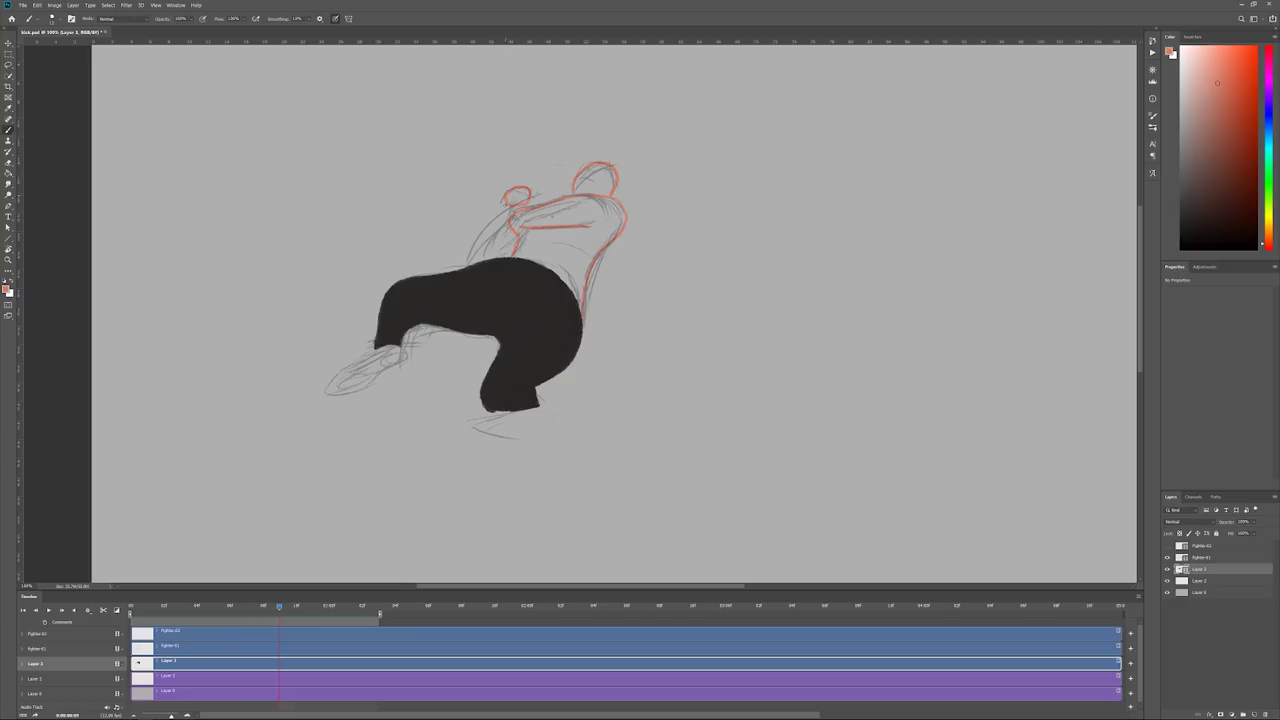
key(g)
click(590, 240)
key(b)
- Outline the raised arm in the next frame, and fill the arm, torso and head with the salmon skin colour
key(Right)
drag(500, 213, 549, 149)
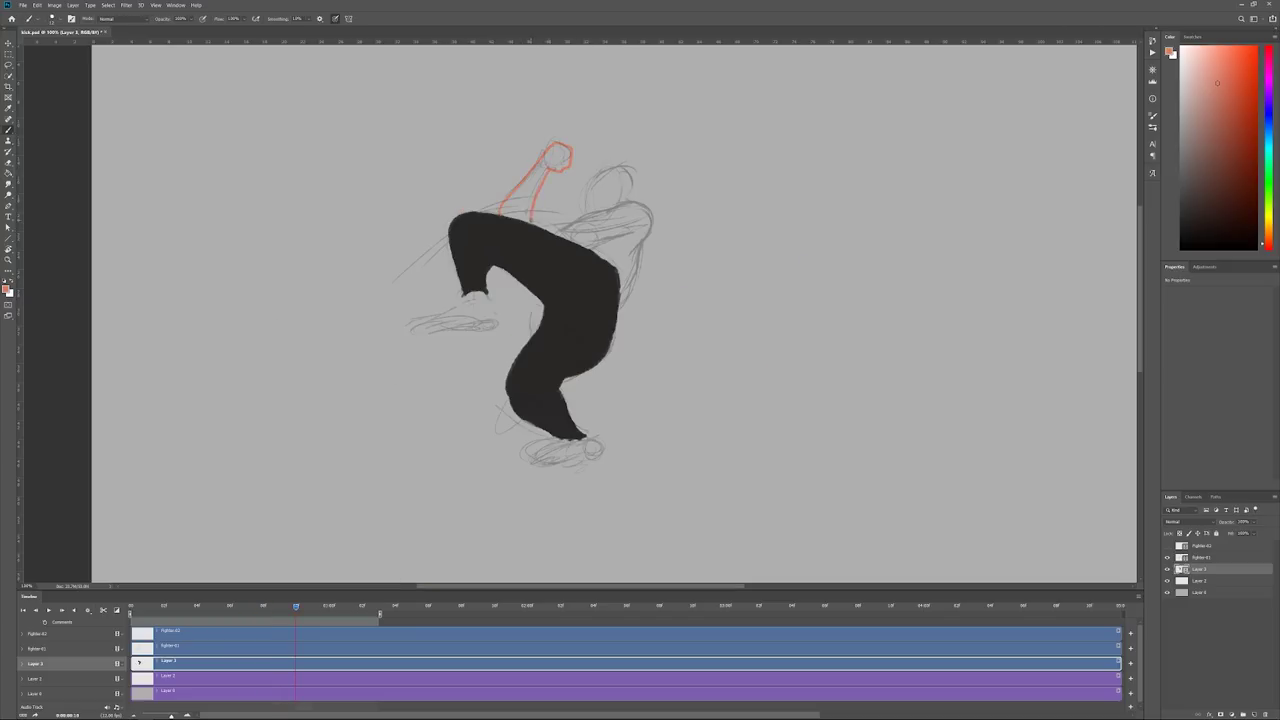
key(g)
click(606, 240)
click(525, 195)
click(606, 190)
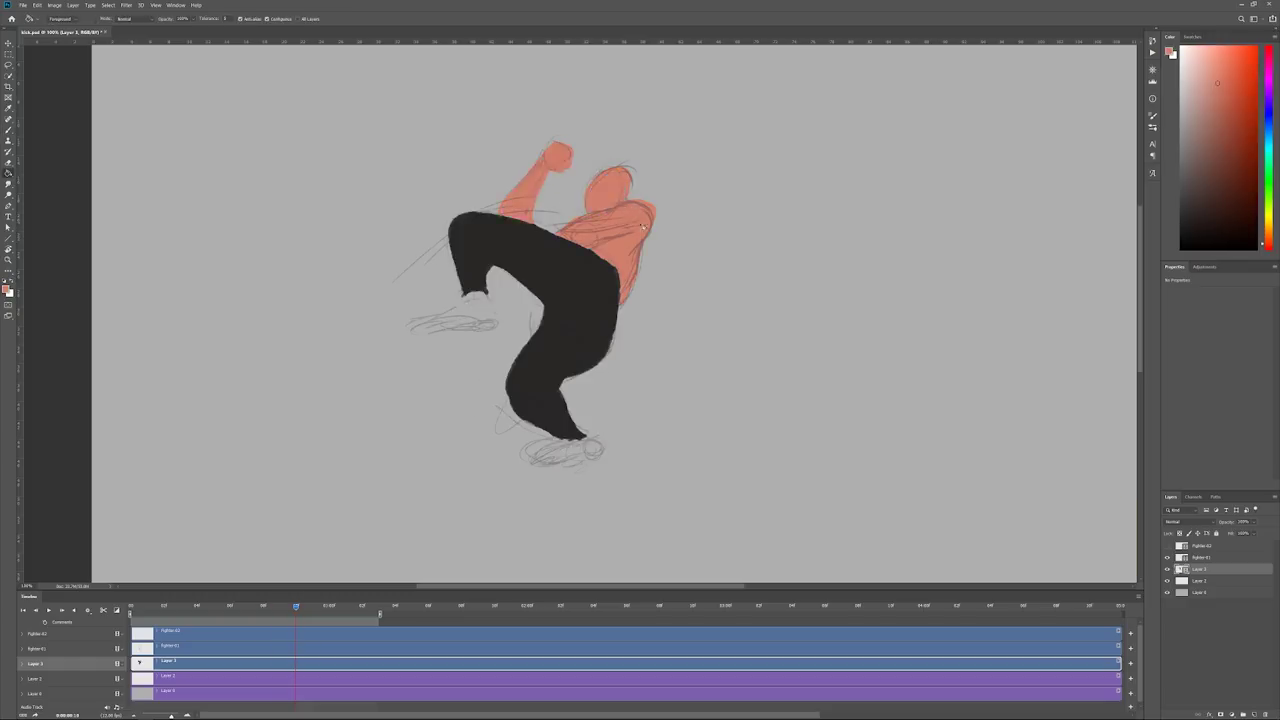
- Go back two frames and fill the rear foot of the airborne fighter with the salmon skin colour
key(b)
key(Left)
key(Left)
key(g)
click(434, 316)
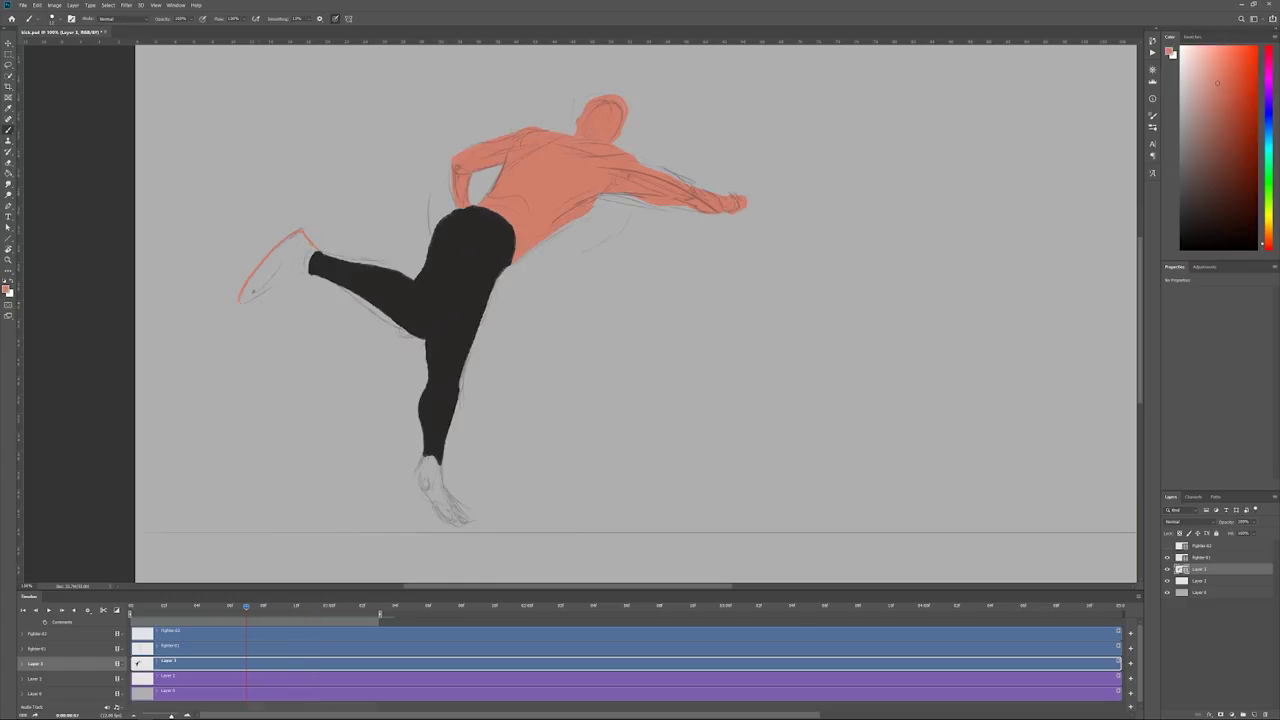
- Fill the raised foot of the push-off fighter, and close and fill the standing foot in the salmon skin colour
click(297, 260)
key(b)
mouse_move(421, 456)
mouse_down()
mouse_move(423, 490)
mouse_move(442, 464)
mouse_up()
key(g)
click(440, 492)
key(b)
- Outline and fill both feet in the preceding stride frame with the sampled skin colour
key(Left)
mouse_move(206, 418)
mouse_down()
mouse_move(185, 480)
mouse_move(217, 433)
mouse_up()
alt+click(212, 424)
alt+click(206, 419)
key(g)
click(186, 456)
key(b)
mouse_move(423, 493)
mouse_down()
mouse_move(410, 518)
mouse_move(487, 538)
mouse_move(403, 537)
mouse_up()
key(g)
click(430, 524)
alt+click(430, 490)
alt+click(430, 522)
- Outline and fill the front foot in the lunge frame, and rework the front foot in the following frame
key(b)
key(Left)
drag(430, 511, 486, 538)
key(g)
click(436, 527)
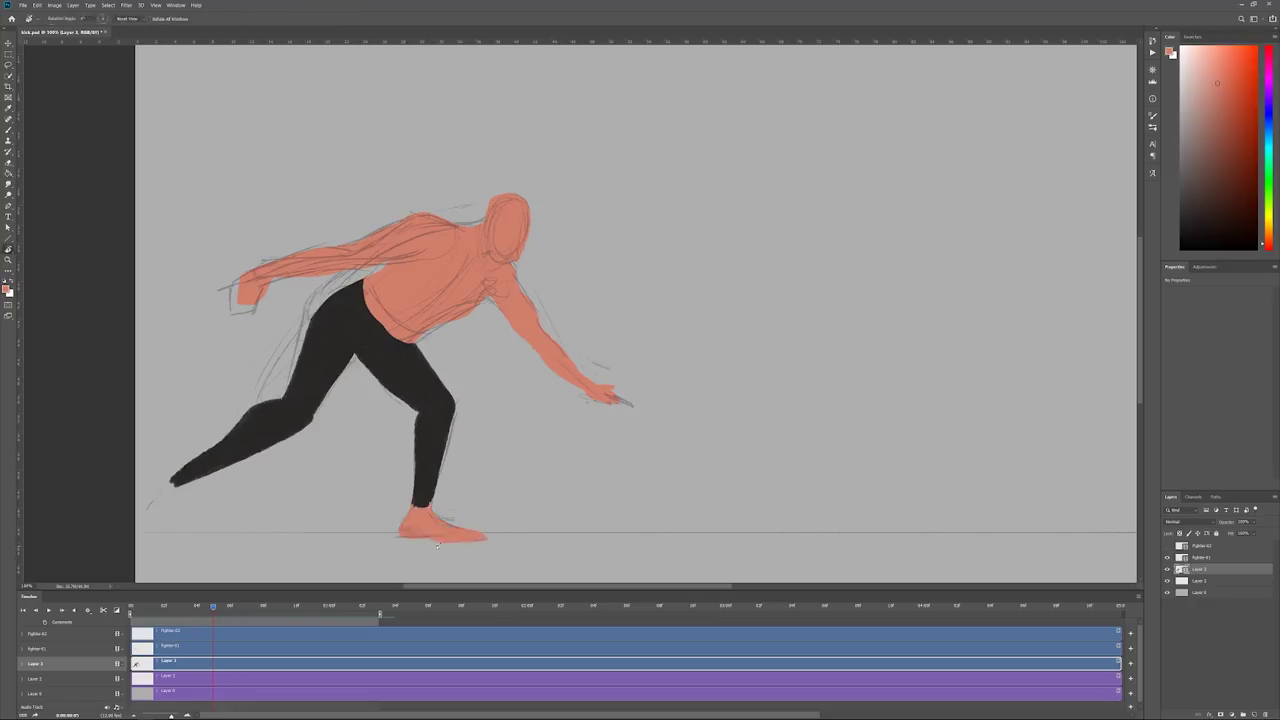
key(e)
key(Right)
drag(425, 510, 480, 541)
key(g)
click(440, 524)
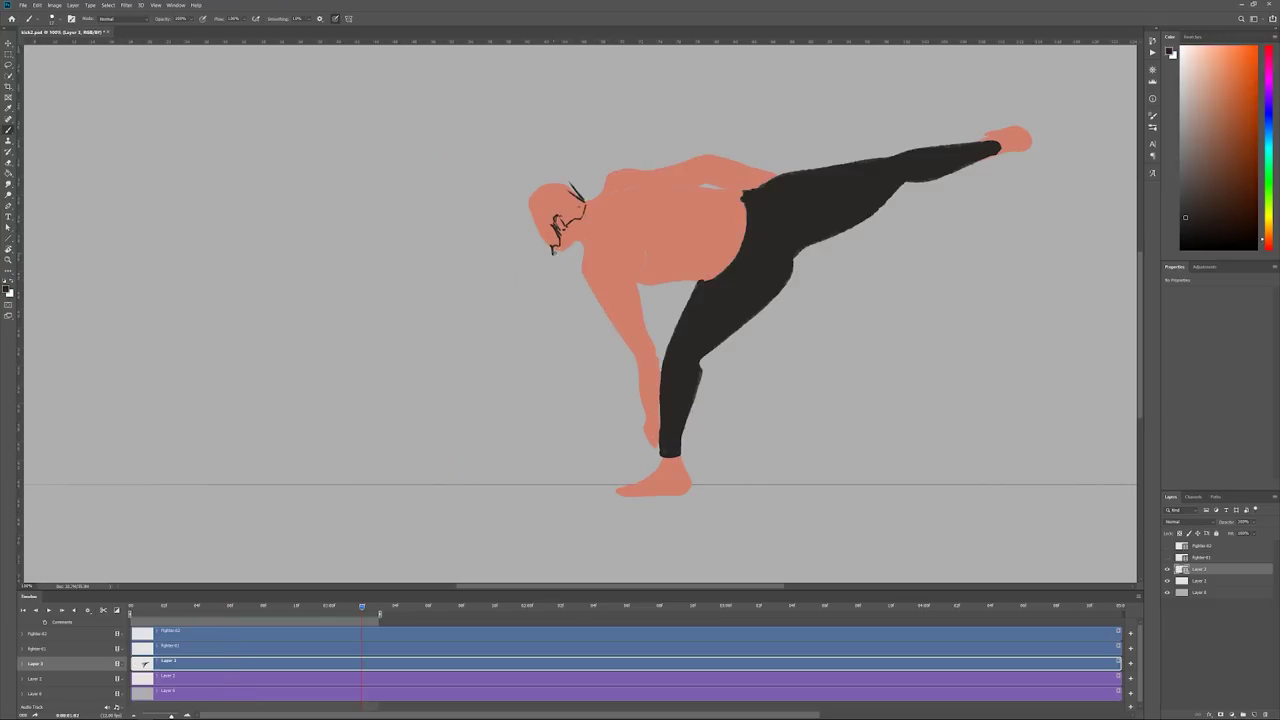
- Paint the near-black beard and spiky hair on the kicking fighter's head using sampled colours
alt+click(548, 224)
drag(554, 222, 557, 247)
alt+click(570, 234)
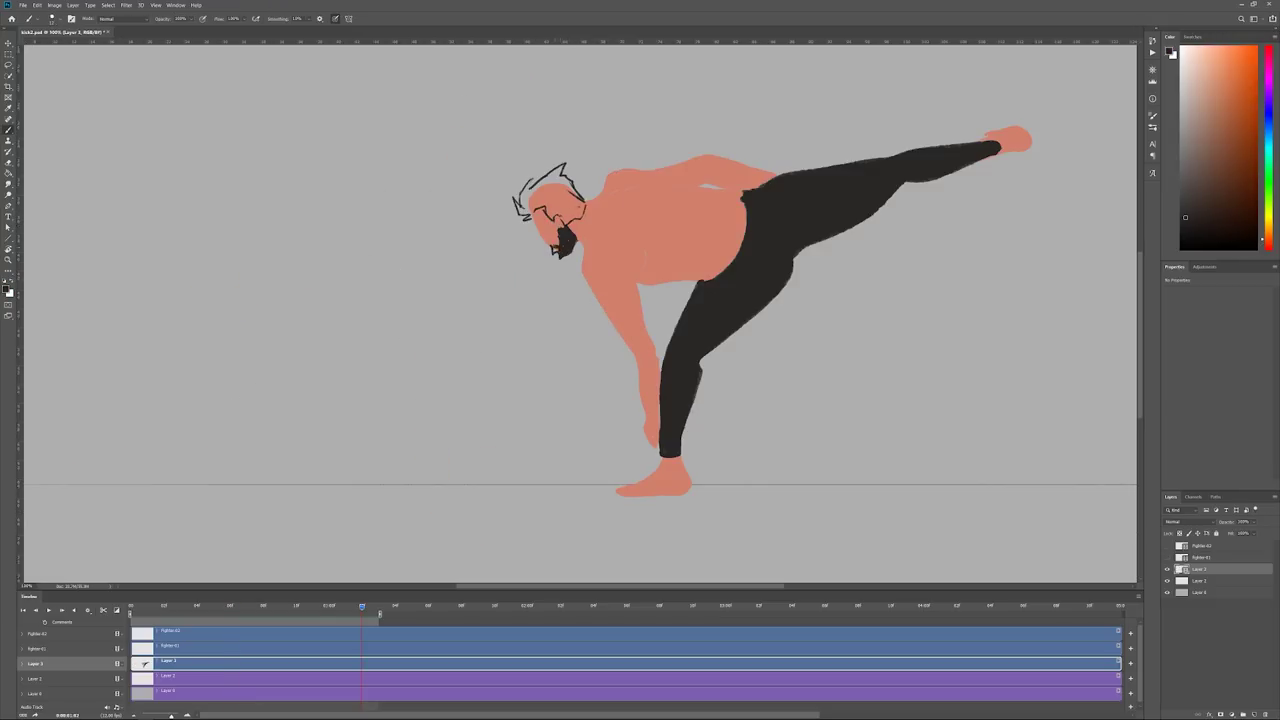
drag(564, 170, 527, 192)
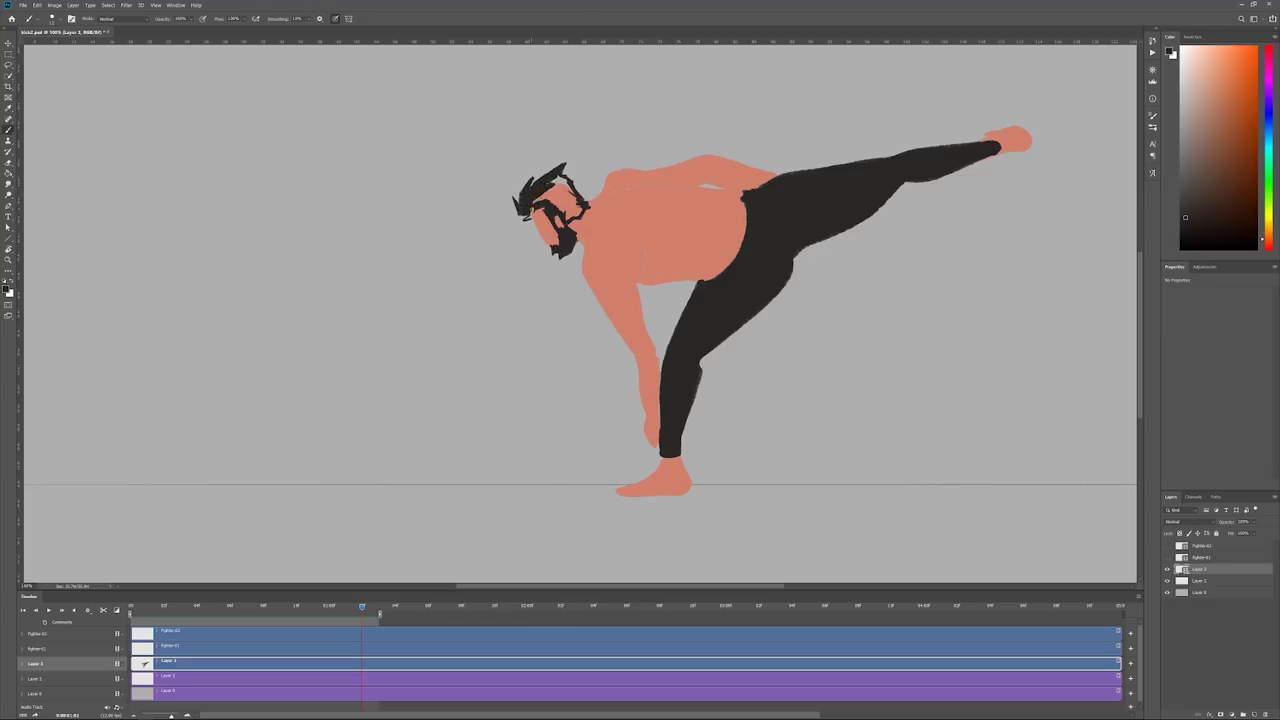
- Go back to the early wide-stance frame and outline the fighter's ear and jawline in near-black
key(Left)
key(Left)
key(Left)
key(Left)
key(Left)
key(Left)
key(ctrl+minus)
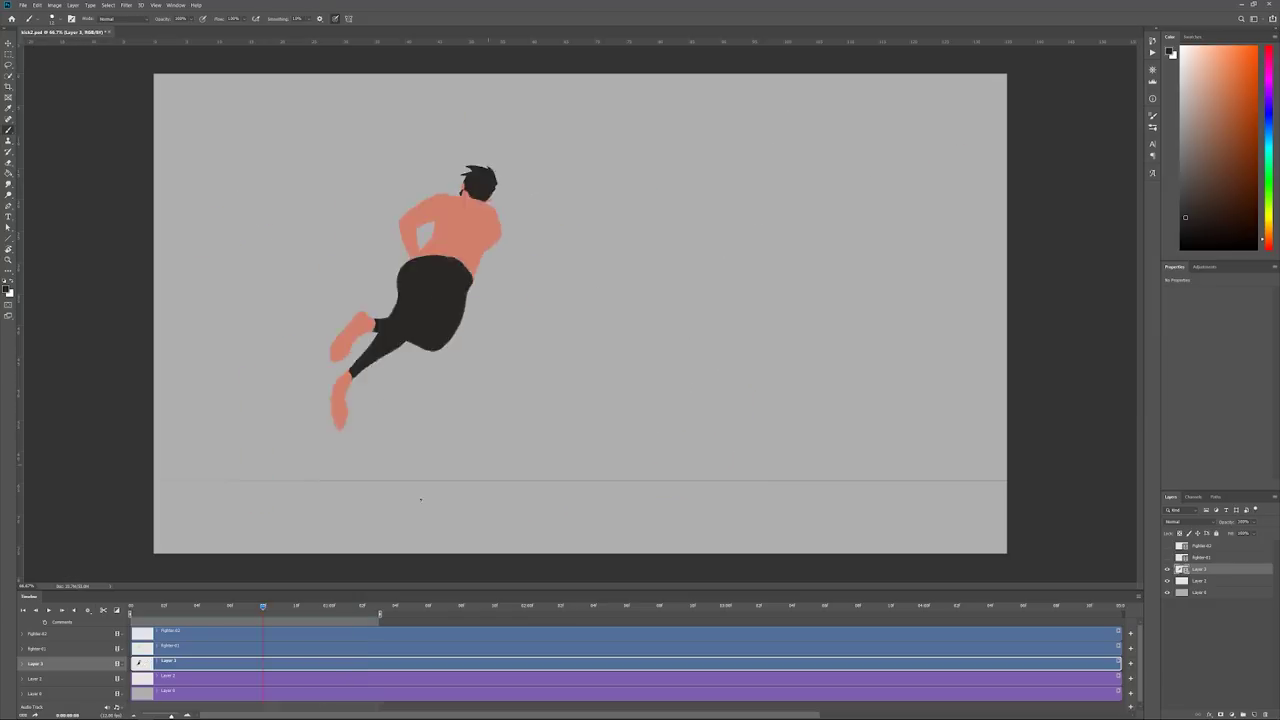
key(Left)
key(Left)
key(Left)
key(Left)
key(Left)
key(ctrl+plus)
key(ctrl+plus)
key(Left)
key(Right)
drag(264, 164, 269, 165)
drag(271, 167, 291, 212)
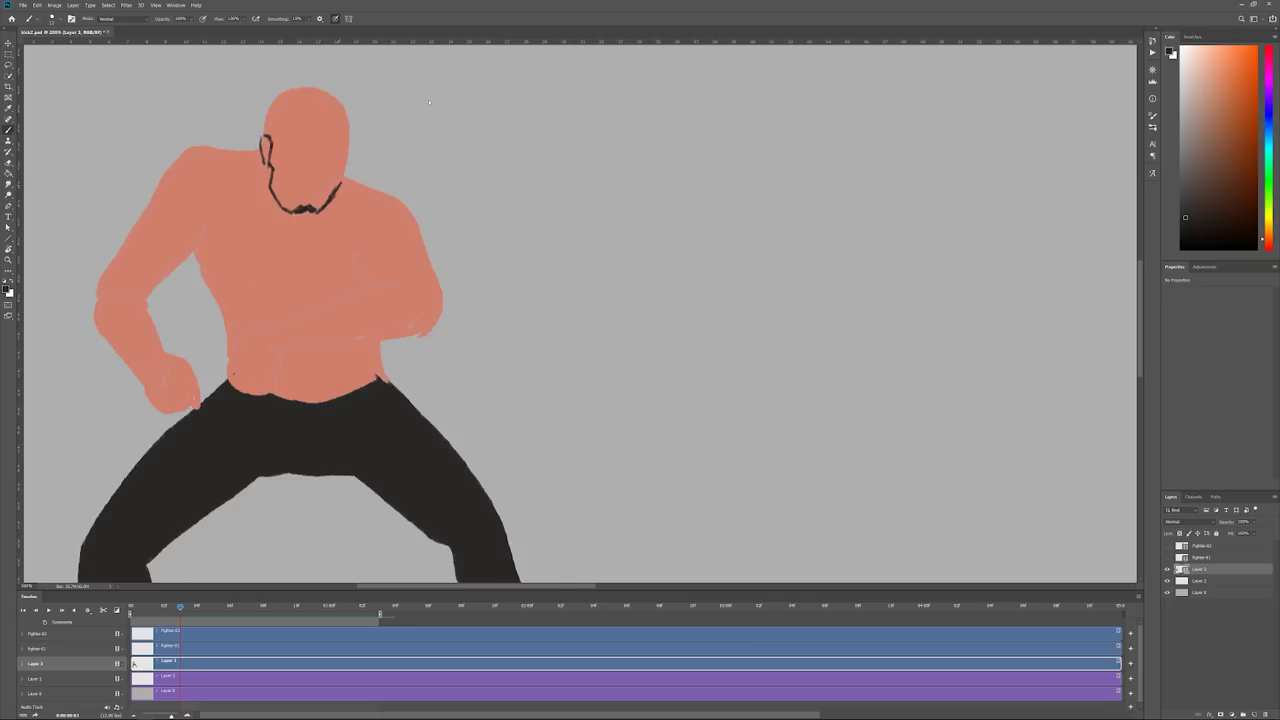
- Fill the fighter's spiky near-black hair in the wide-stance frame and trim its top edge with the Eraser
key(g)
click(312, 104)
click(345, 96)
key(b)
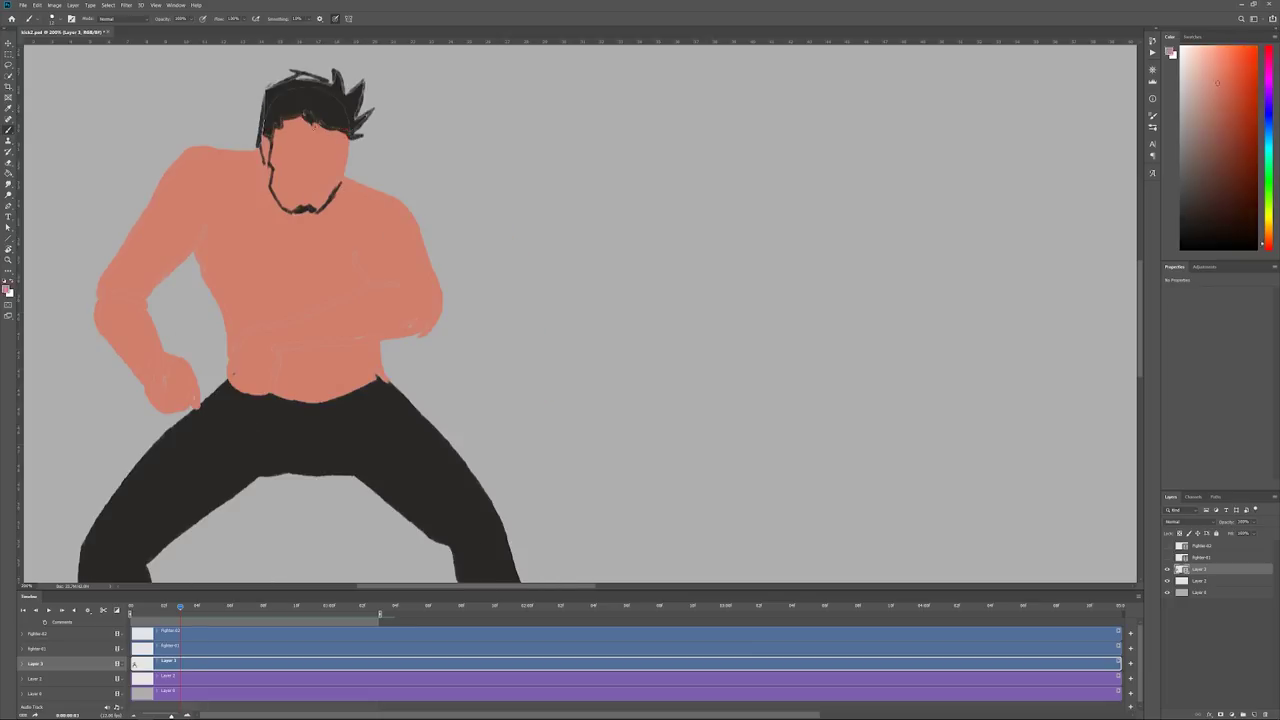
drag(374, 107, 360, 123)
key(g)
click(362, 112)
click(312, 78)
key(e)
drag(334, 70, 345, 88)
- Paint the sideburn and beard around the wide-stance fighter's jaw, and begin the dark head details on the preceding frame
key(b)
drag(271, 162, 272, 98)
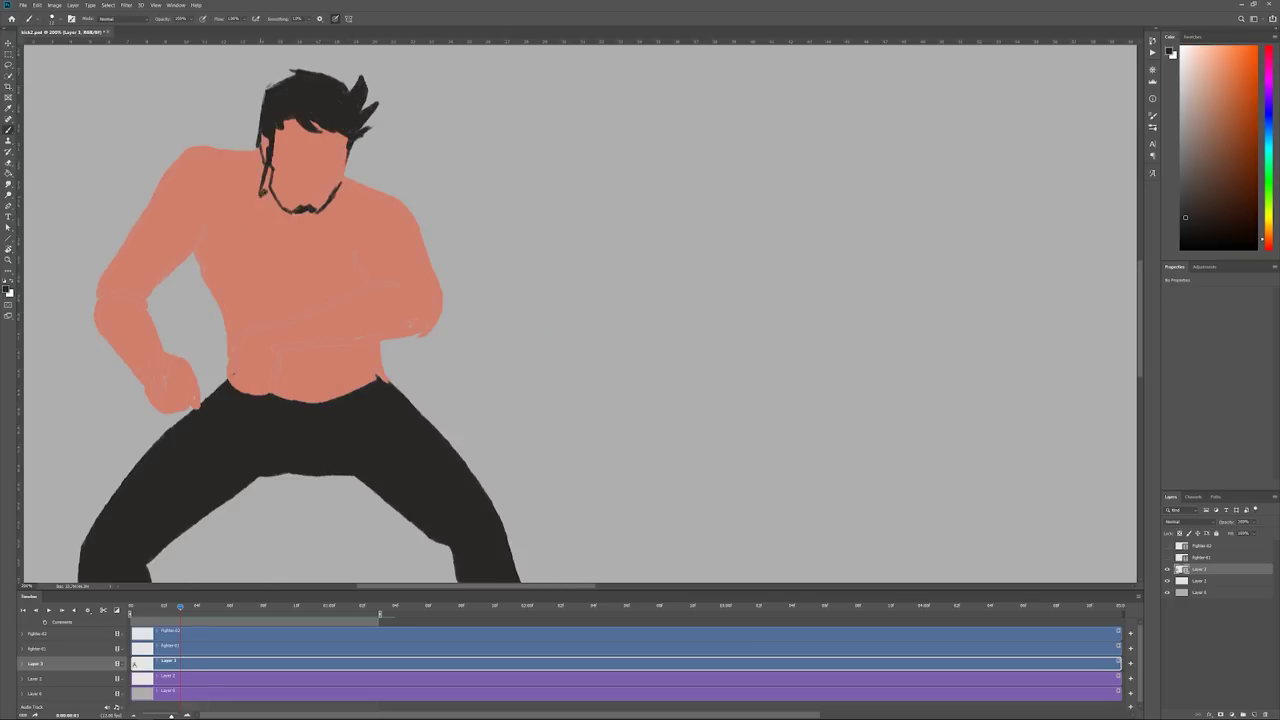
drag(263, 192, 303, 241)
drag(342, 183, 317, 240)
drag(267, 170, 294, 212)
mouse_move(278, 212)
mouse_down()
mouse_move(316, 230)
mouse_move(311, 208)
mouse_up()
alt+click(306, 192)
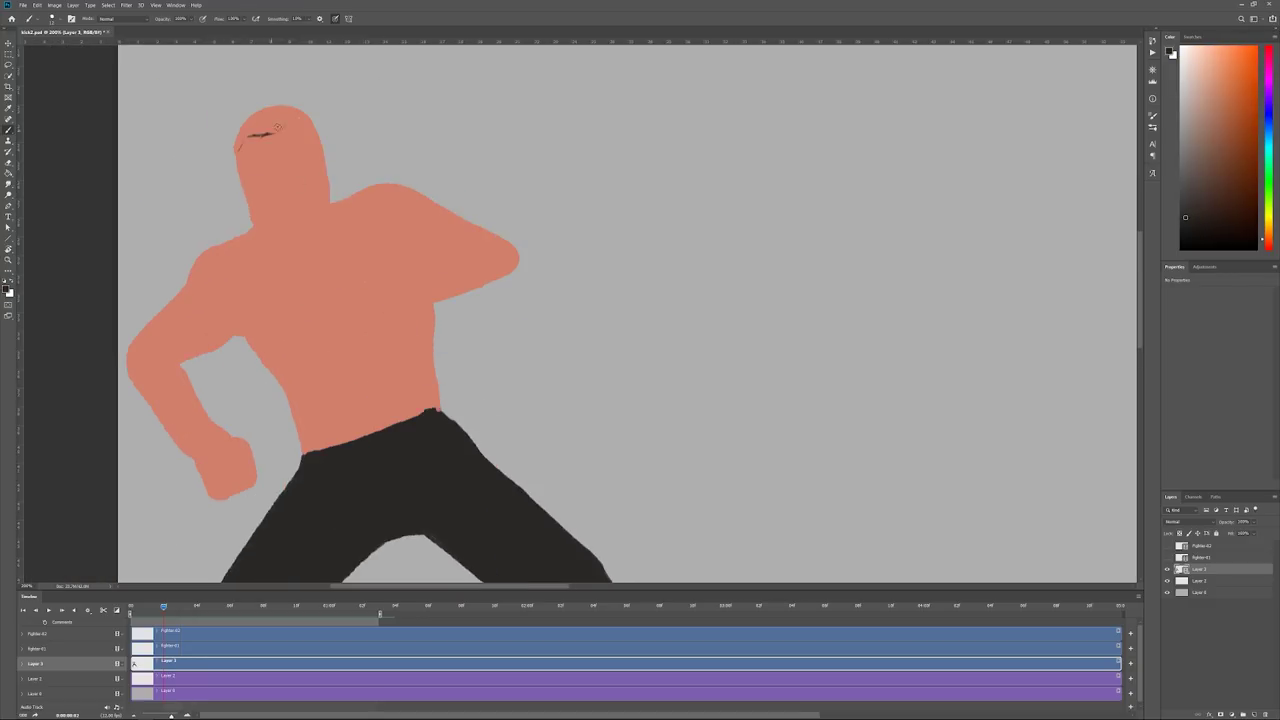
drag(265, 128, 330, 175)
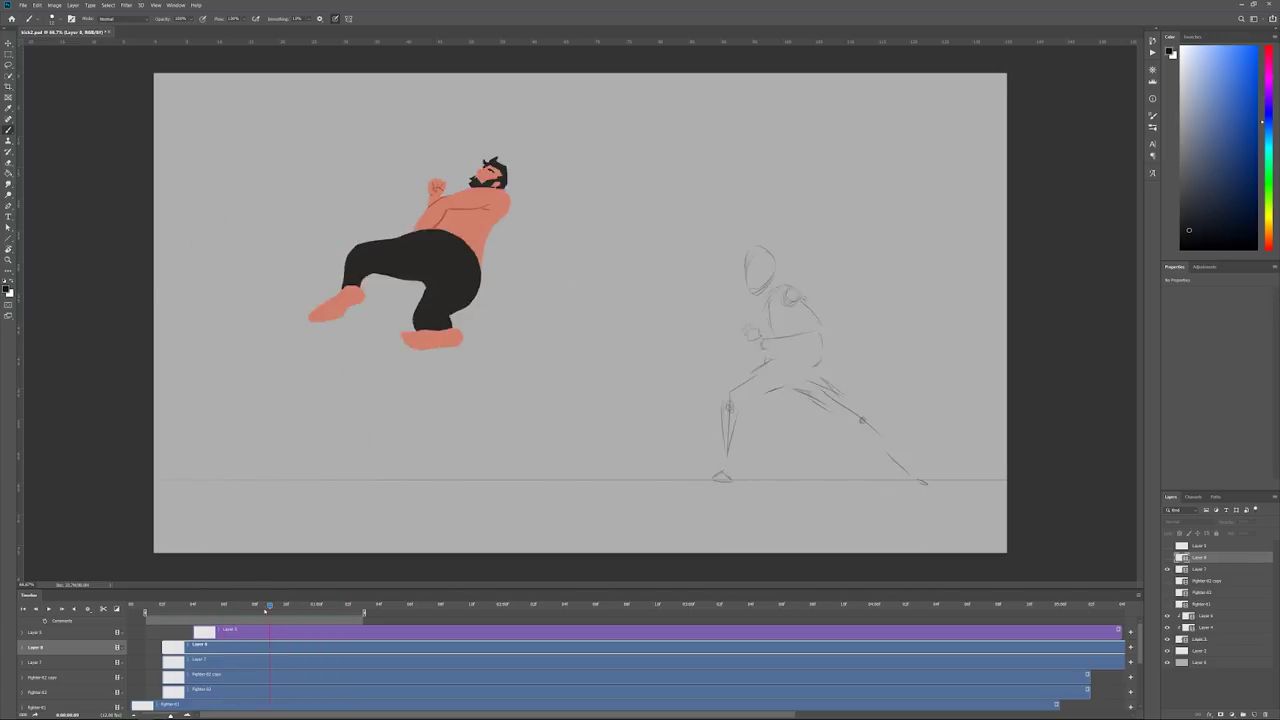
- Scrub through the airborne frames to compare the opponent's rough and inked guard poses, and examine the masked opponent up close
drag(208, 603, 256, 607)
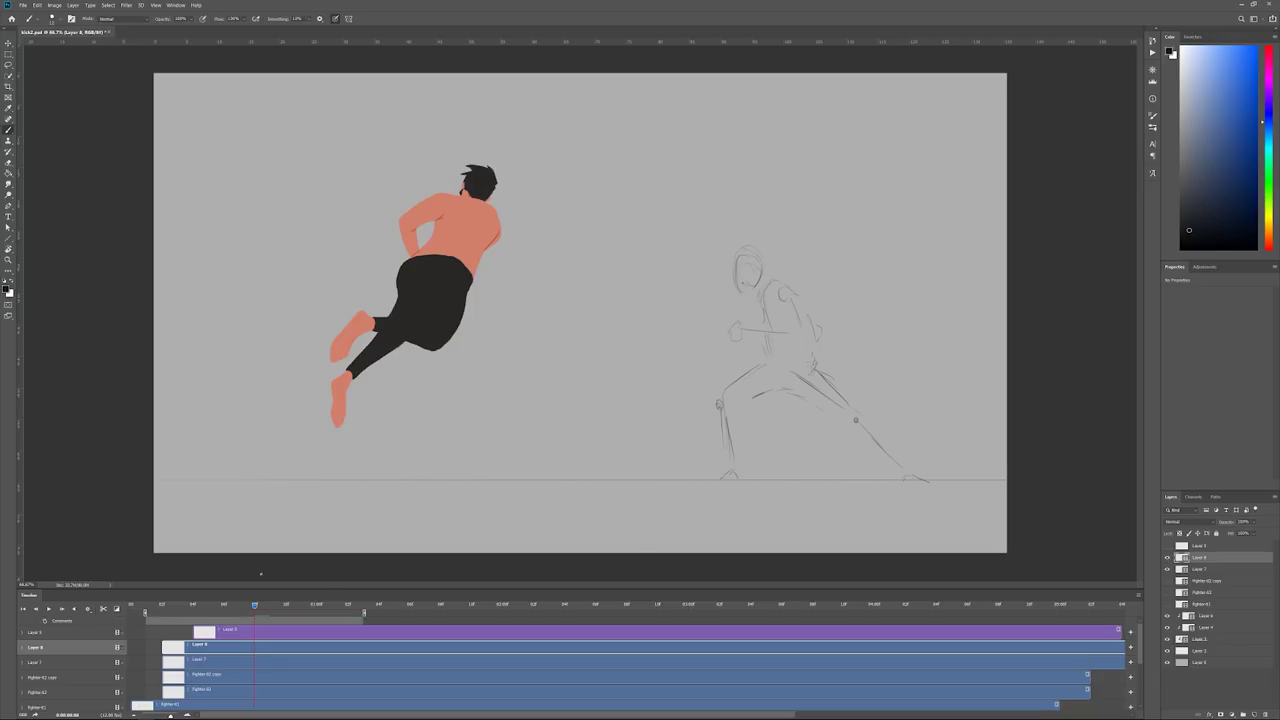
drag(263, 604, 269, 604)
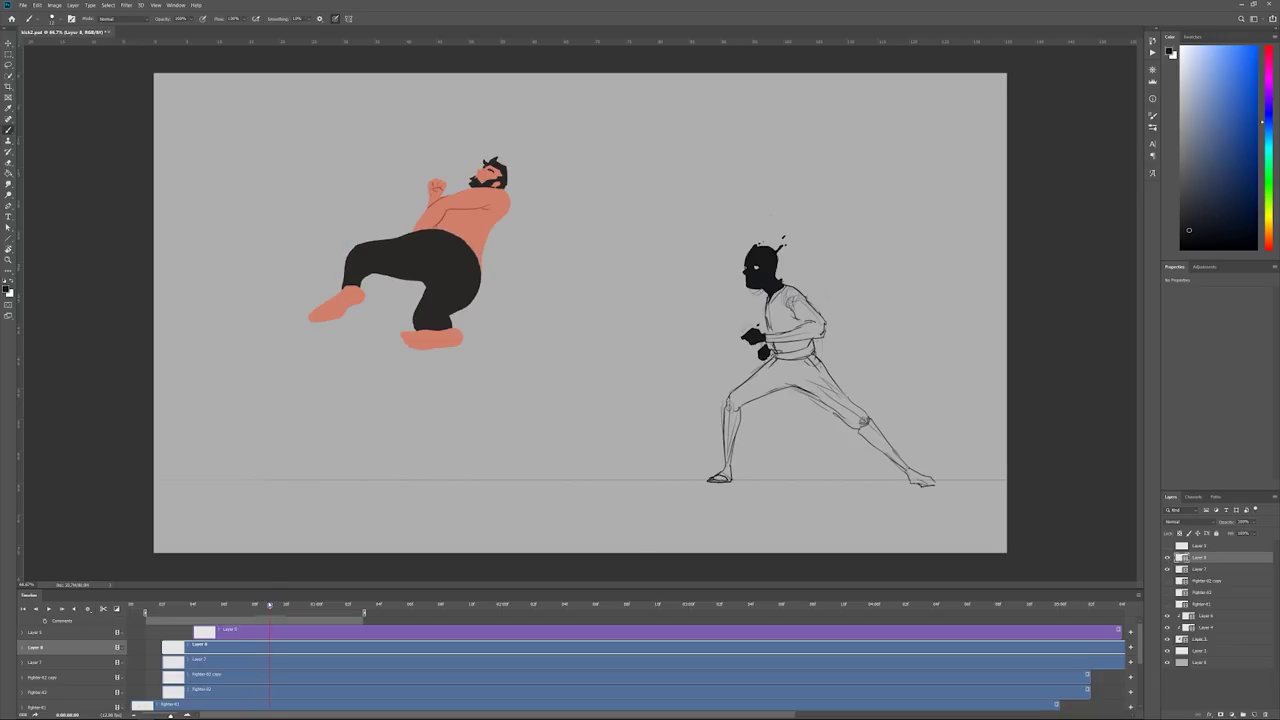
key(ctrl+plus)
key(ctrl+plus)
mouse_move(1104, 274)
mouse_down()
mouse_move(679, 271)
mouse_move(526, 211)
mouse_move(512, 252)
mouse_up()
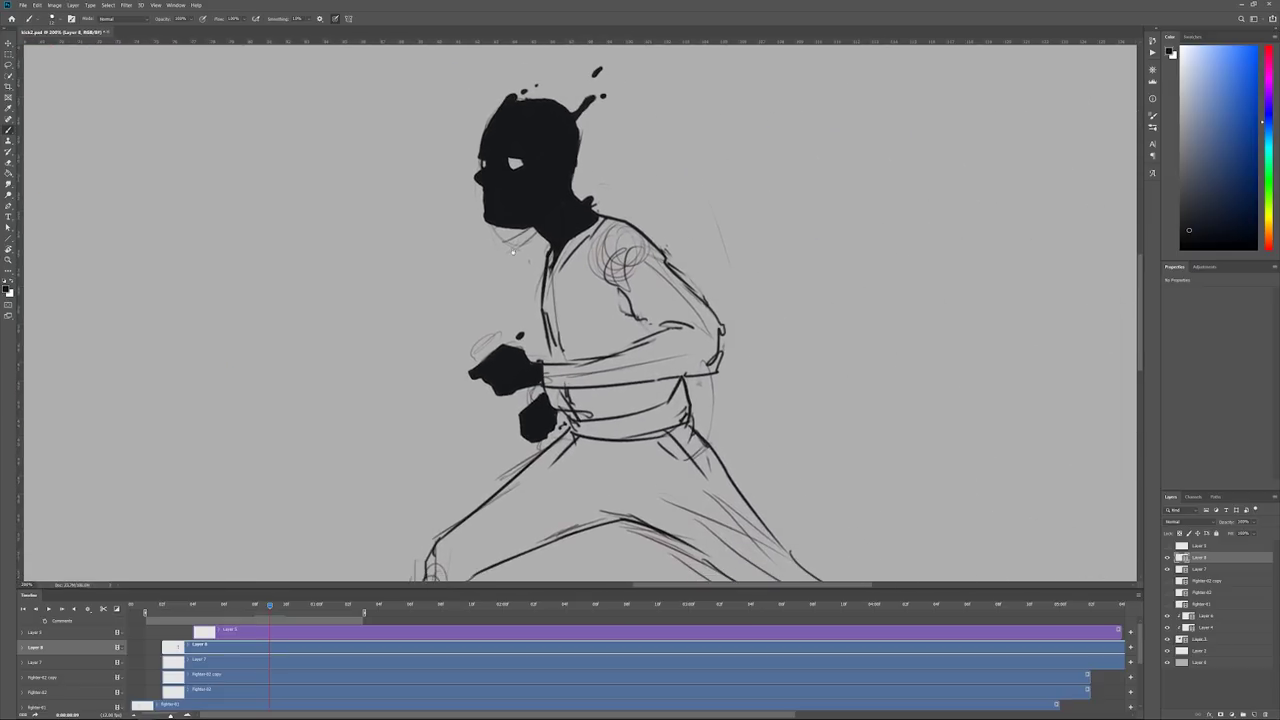
- Enable onion skins on the timeline and paint the opponent's near-black head and flying ink splatter in the kick-impact frame
click(1138, 594)
click(1170, 525)
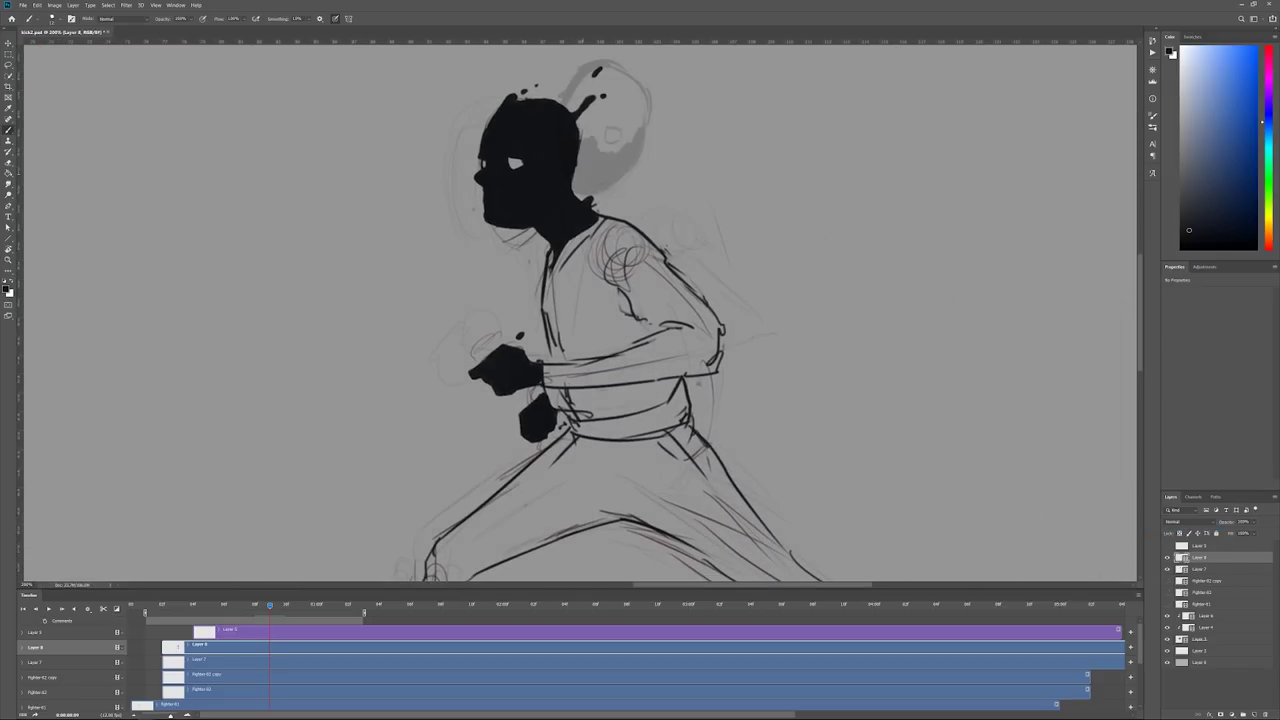
key(Right)
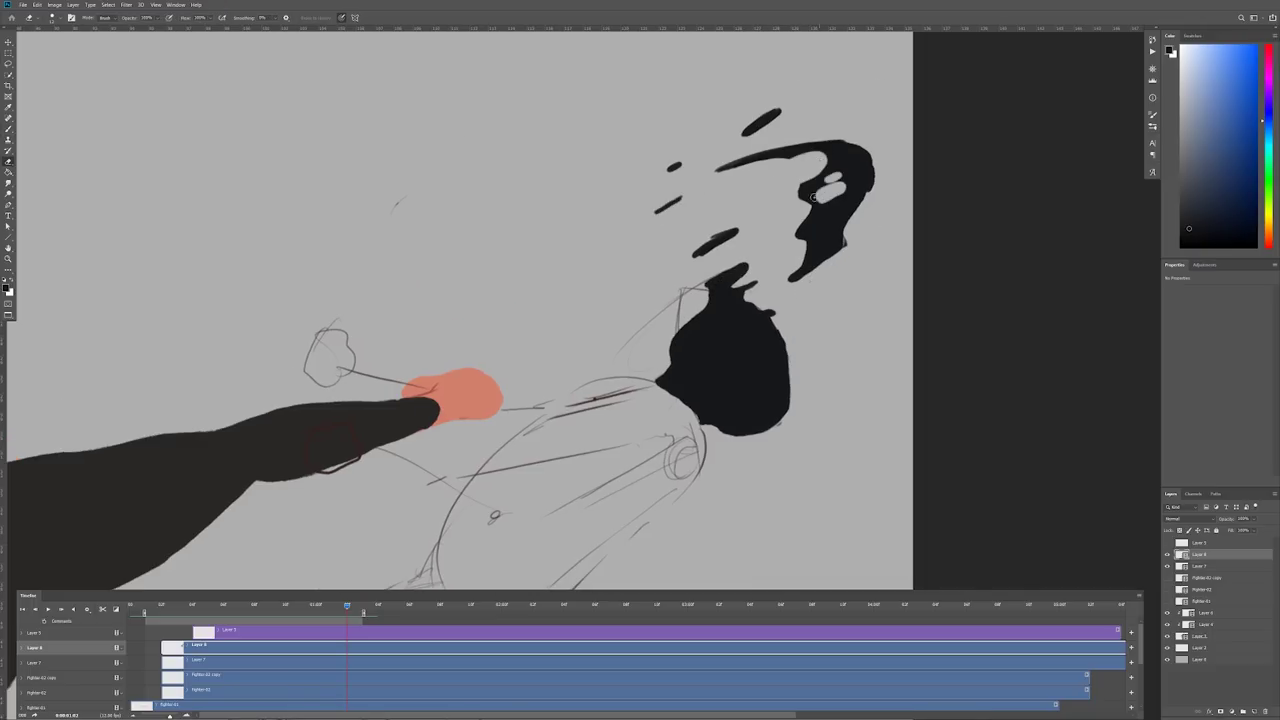
key(b)
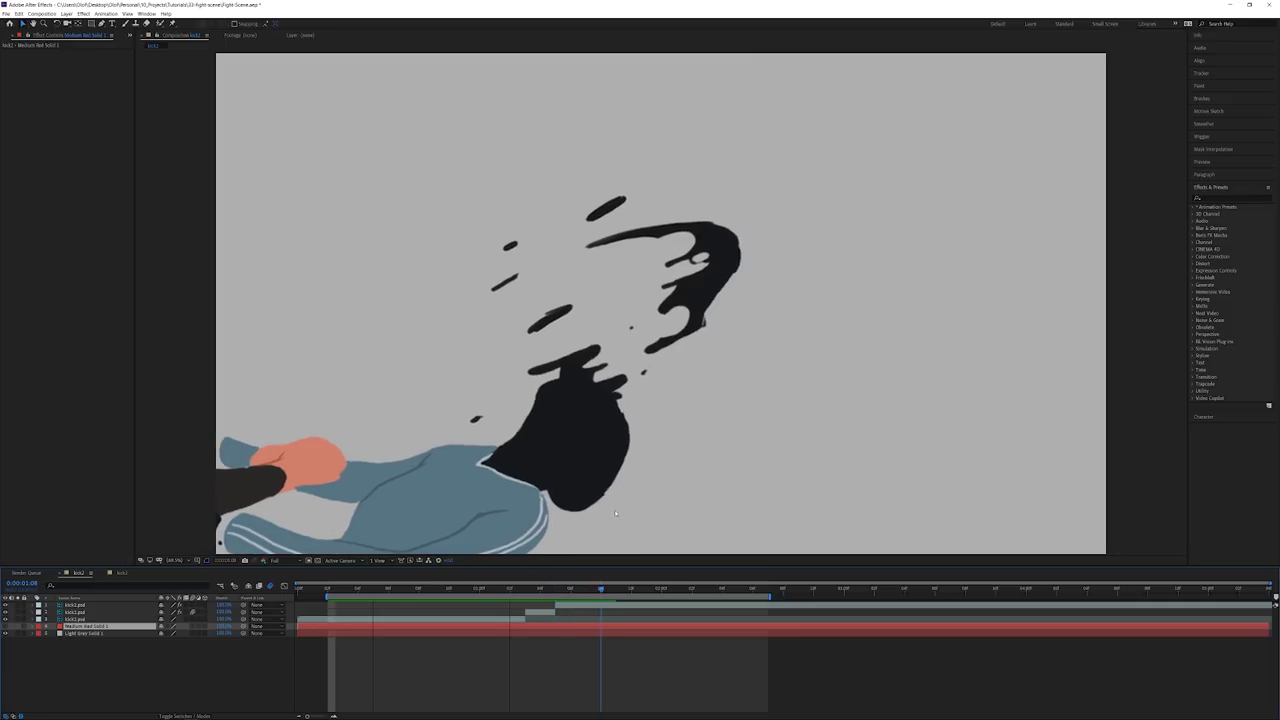
- Switch to After Effects, shift the Puppet pin on the opponent's black head slightly away from the kicking foot, and scrub back through the impact
click(389, 372)
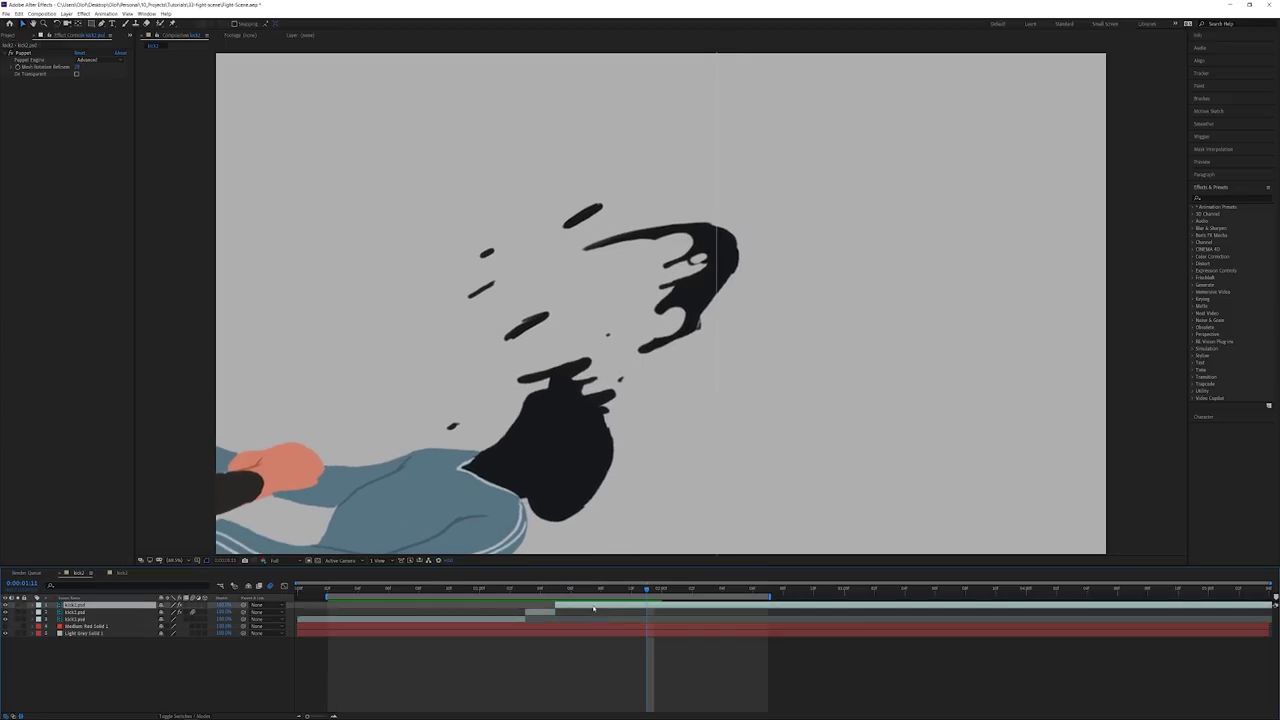
click(39, 52)
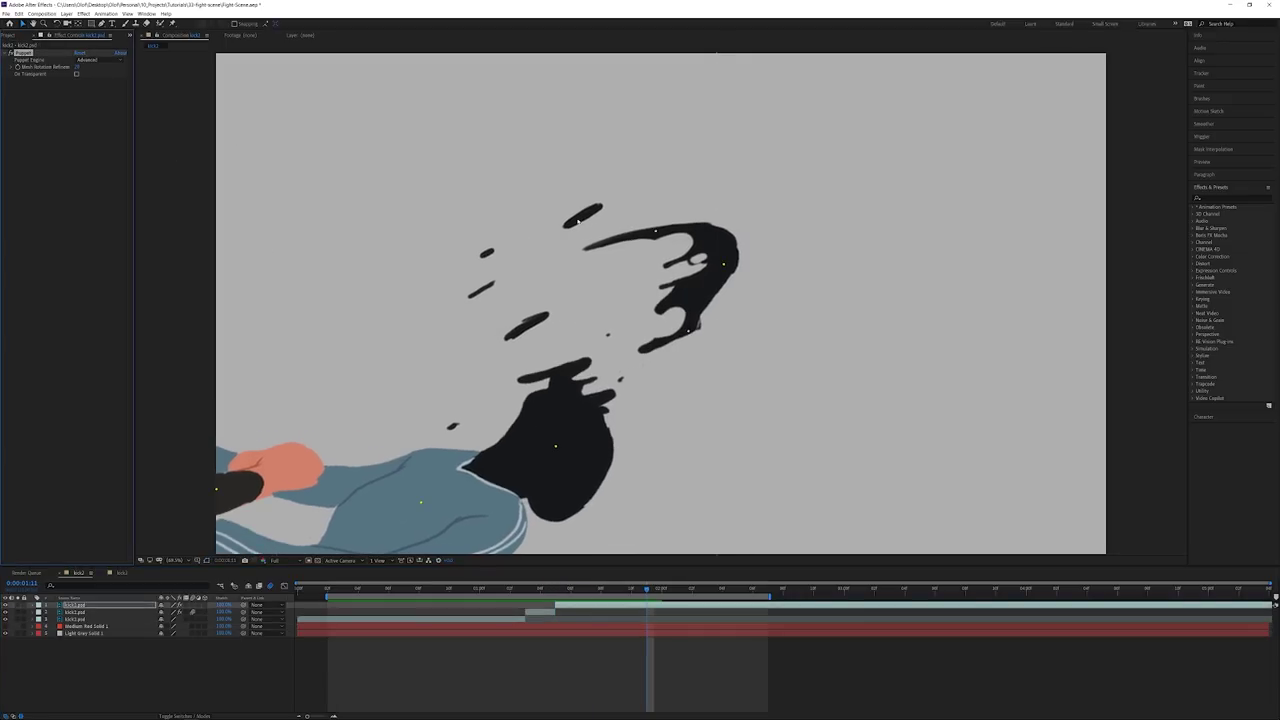
mouse_move(656, 232)
mouse_down()
mouse_move(657, 214)
mouse_move(666, 234)
mouse_move(663, 220)
mouse_move(655, 231)
mouse_up()
drag(558, 449, 575, 459)
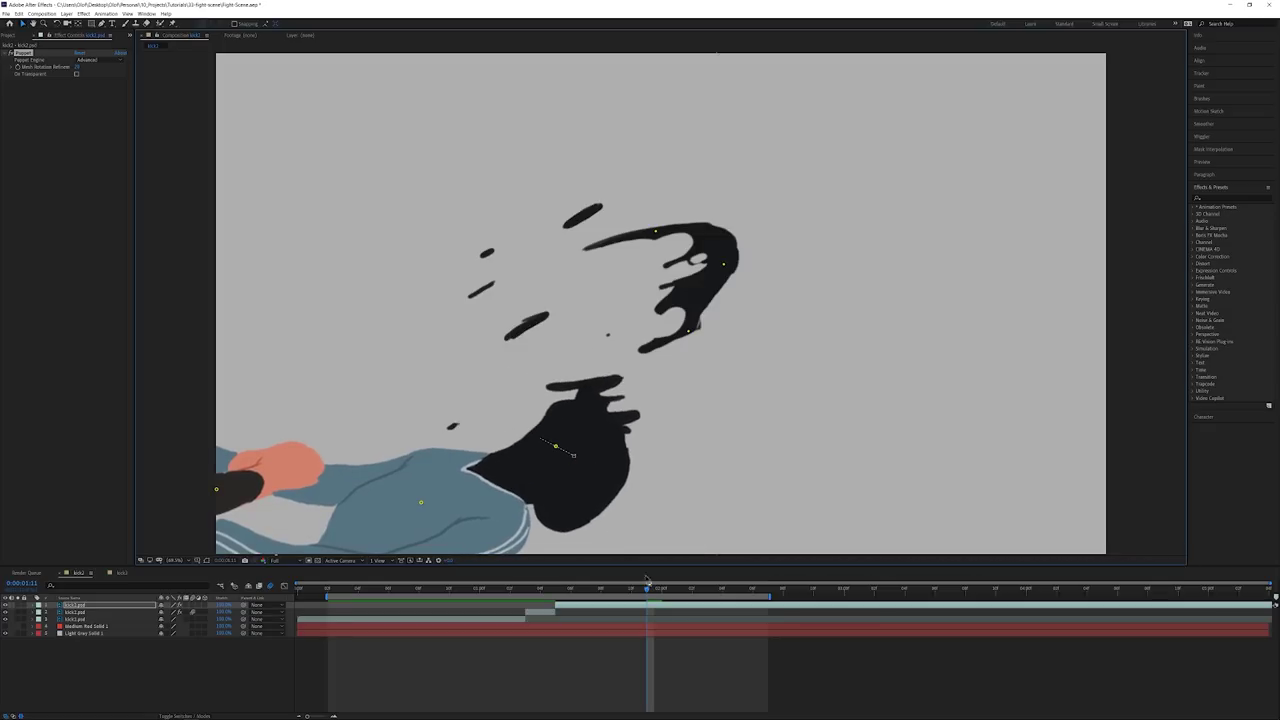
drag(647, 580, 571, 593)
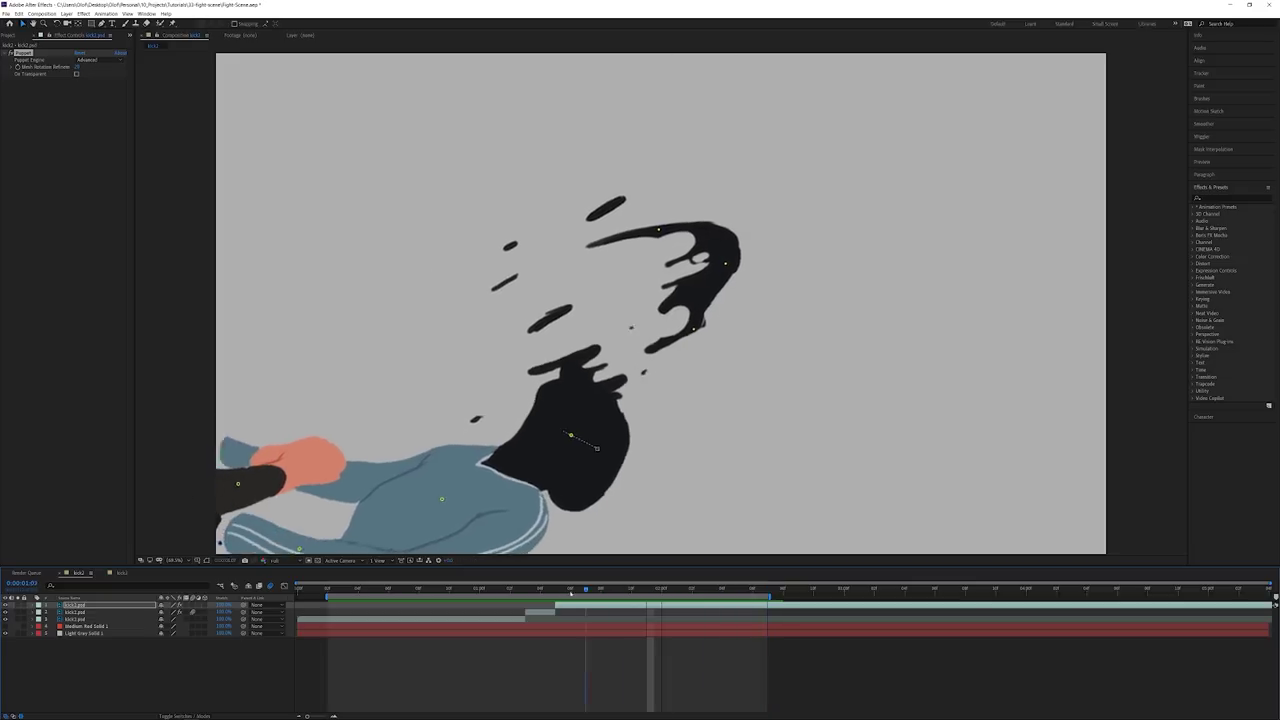